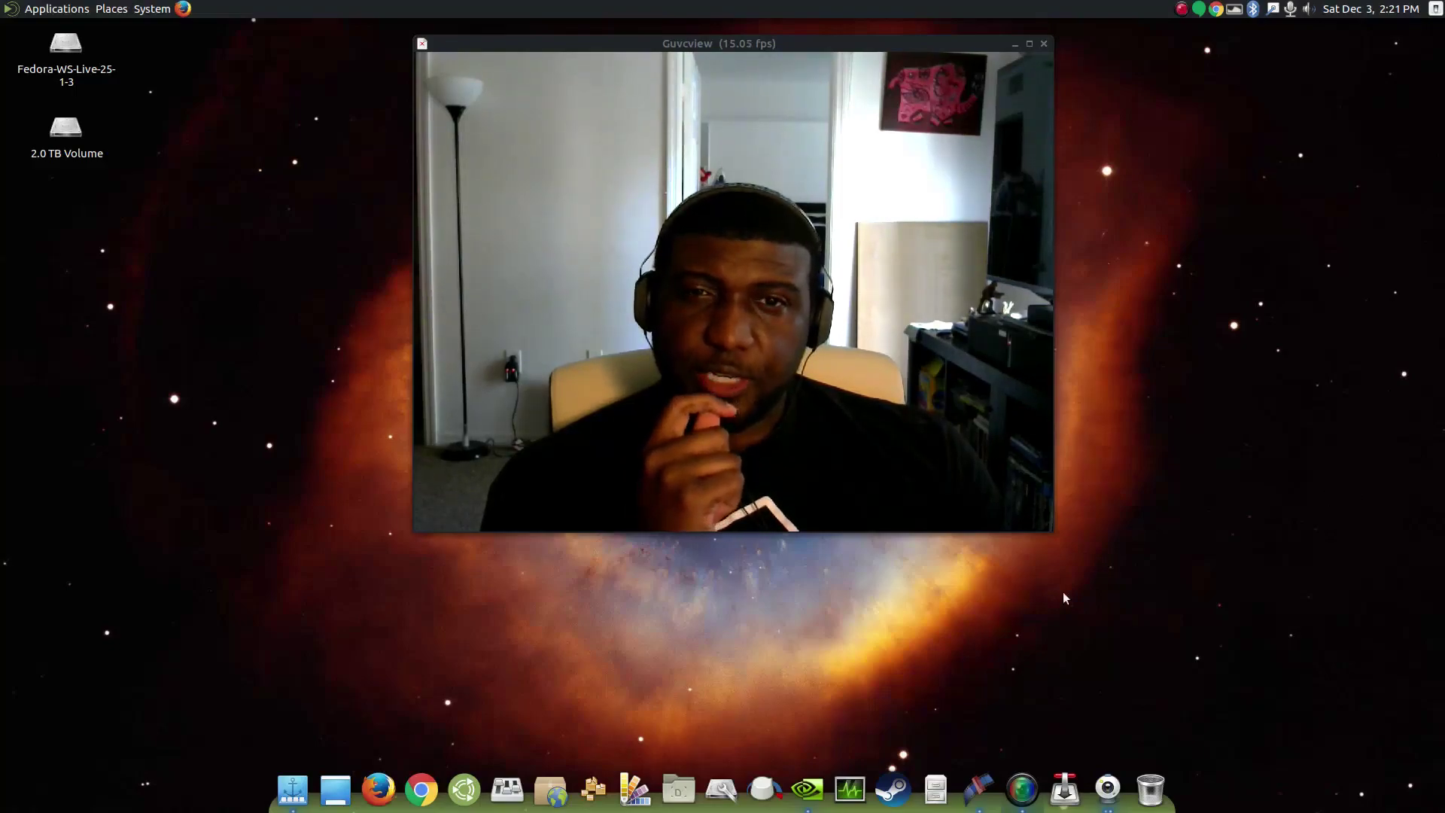
# Open Software & Updates on Additional Drivers, showing NVIDIA binary driver 367.57 (nvidia-367) in use
pyautogui.click(805, 790)
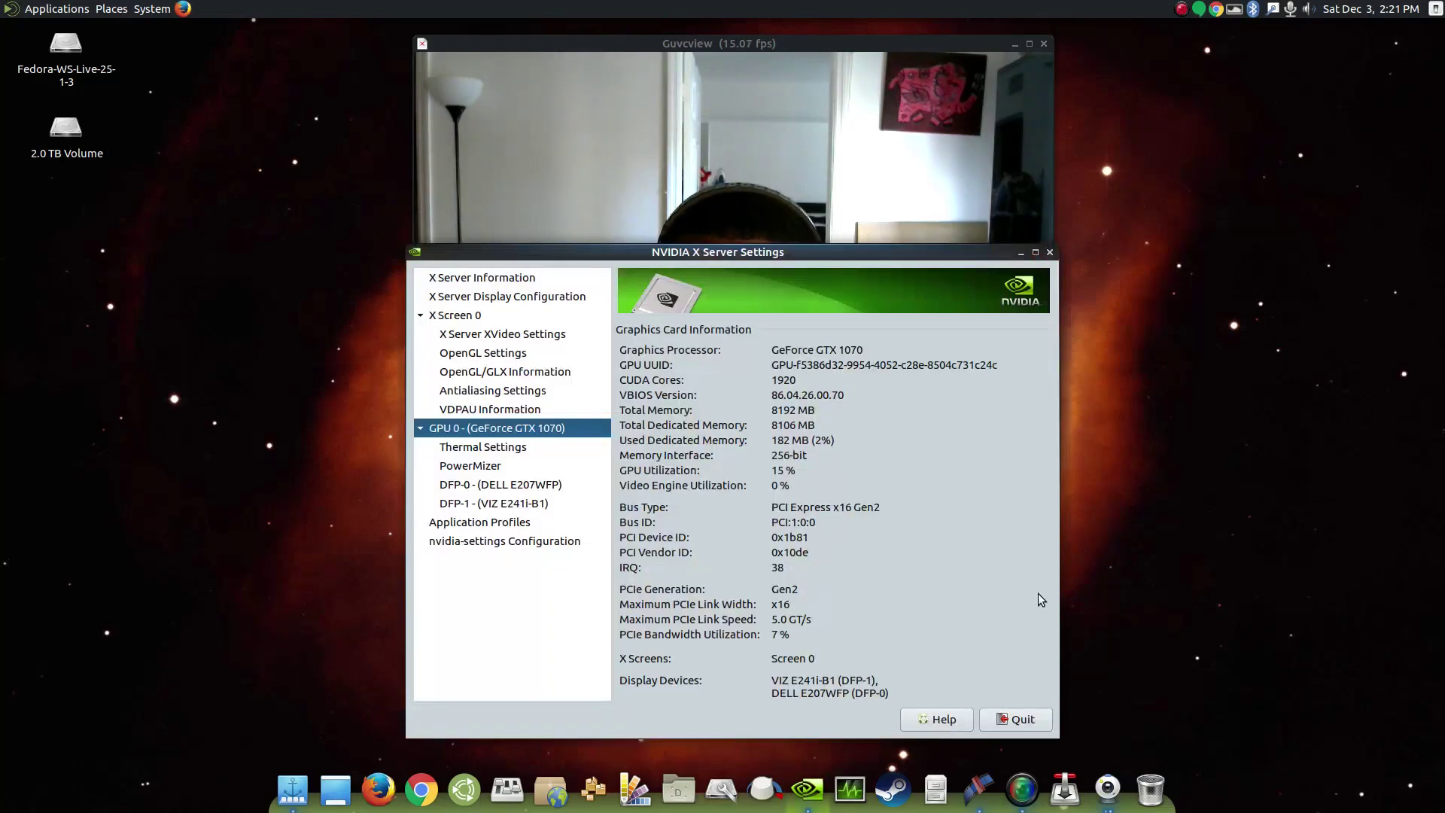
pyautogui.click(896, 42)
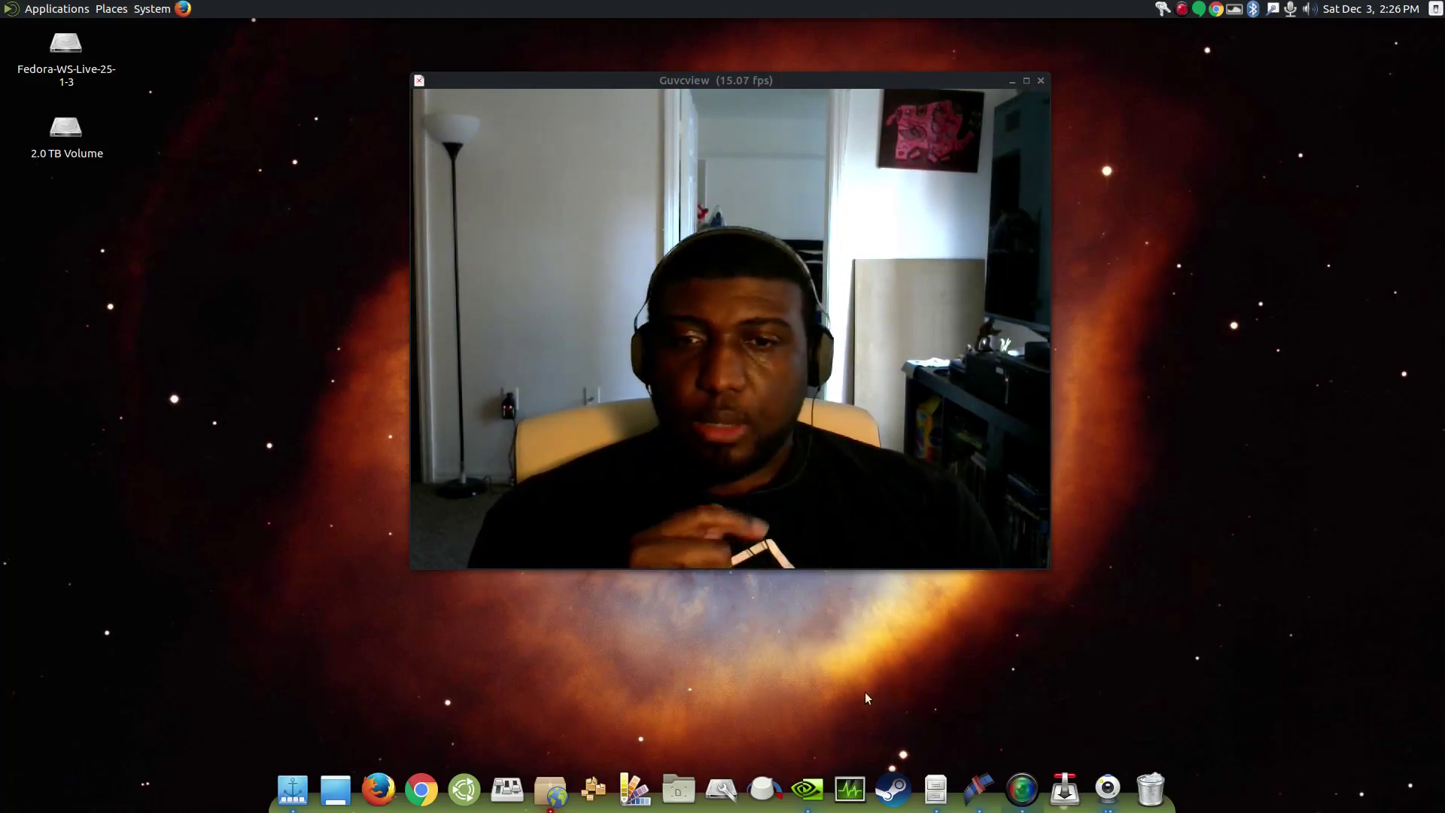
pyautogui.click(550, 788)
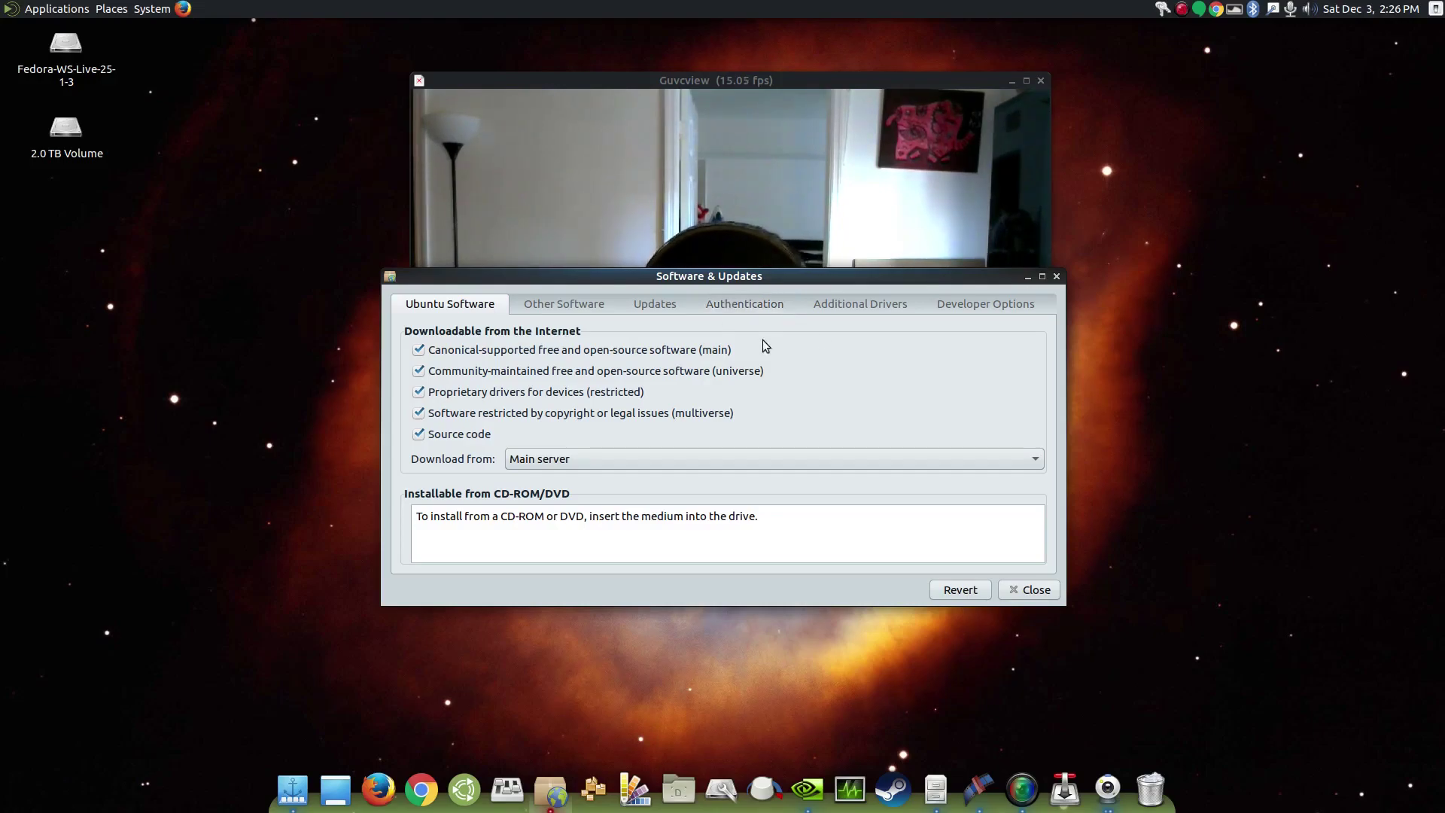
pyautogui.click(841, 307)
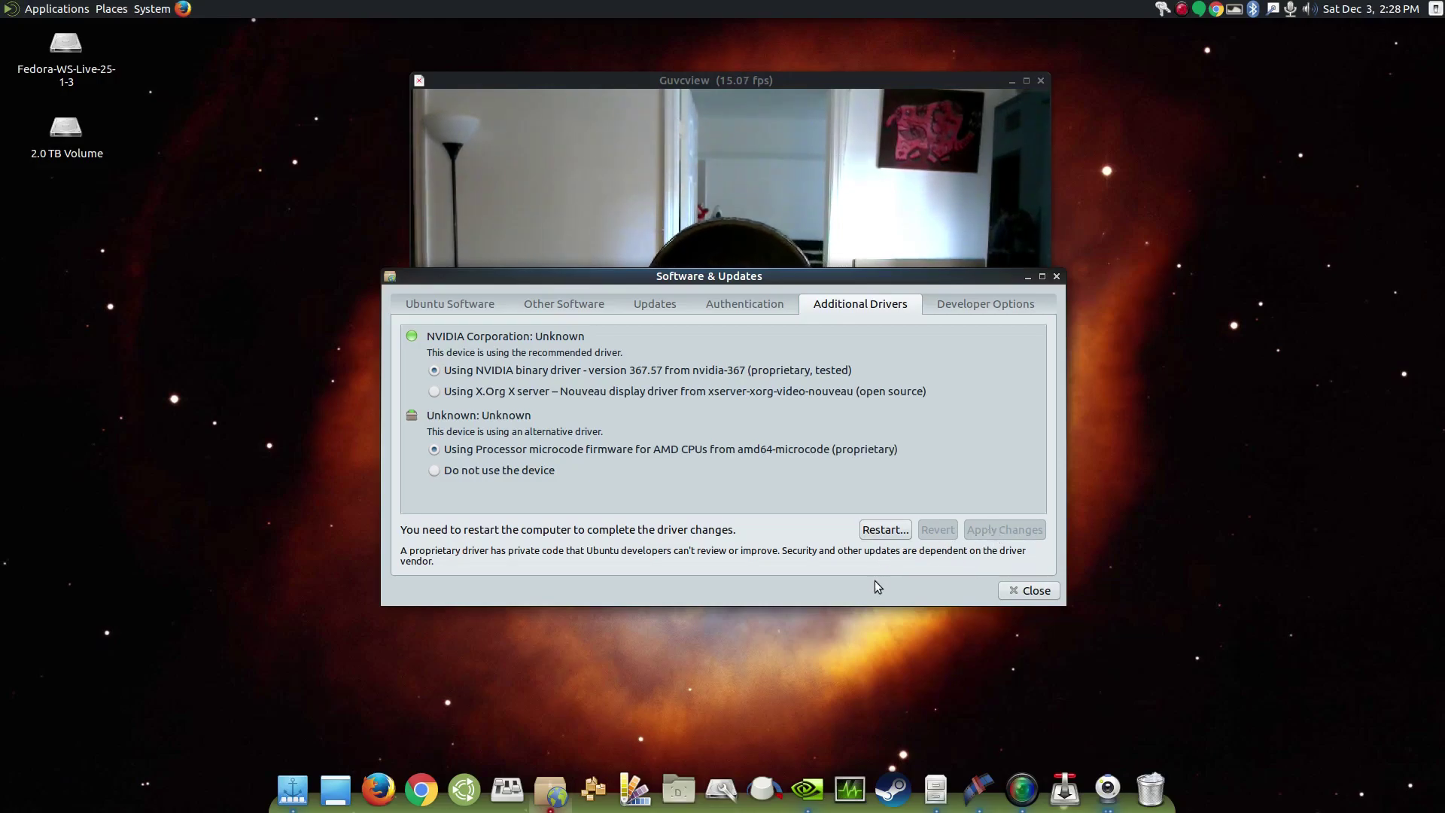
# Switch Software & Updates to the Ubuntu Software sources downloading from Main server
pyautogui.click(441, 301)
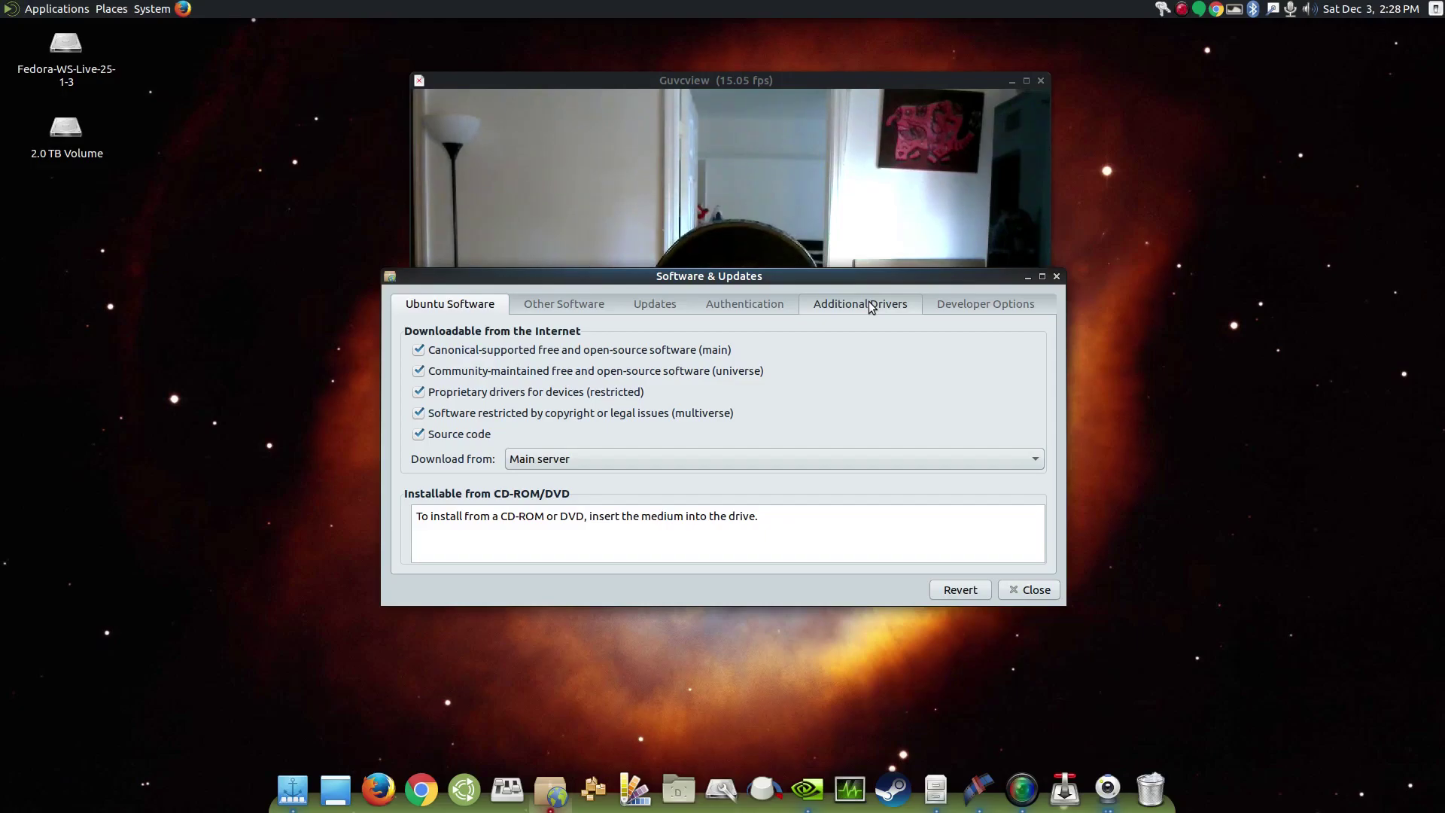
# Browse the Other... download servers, cancel without choosing one, and return to Additional Drivers
pyautogui.click(800, 456)
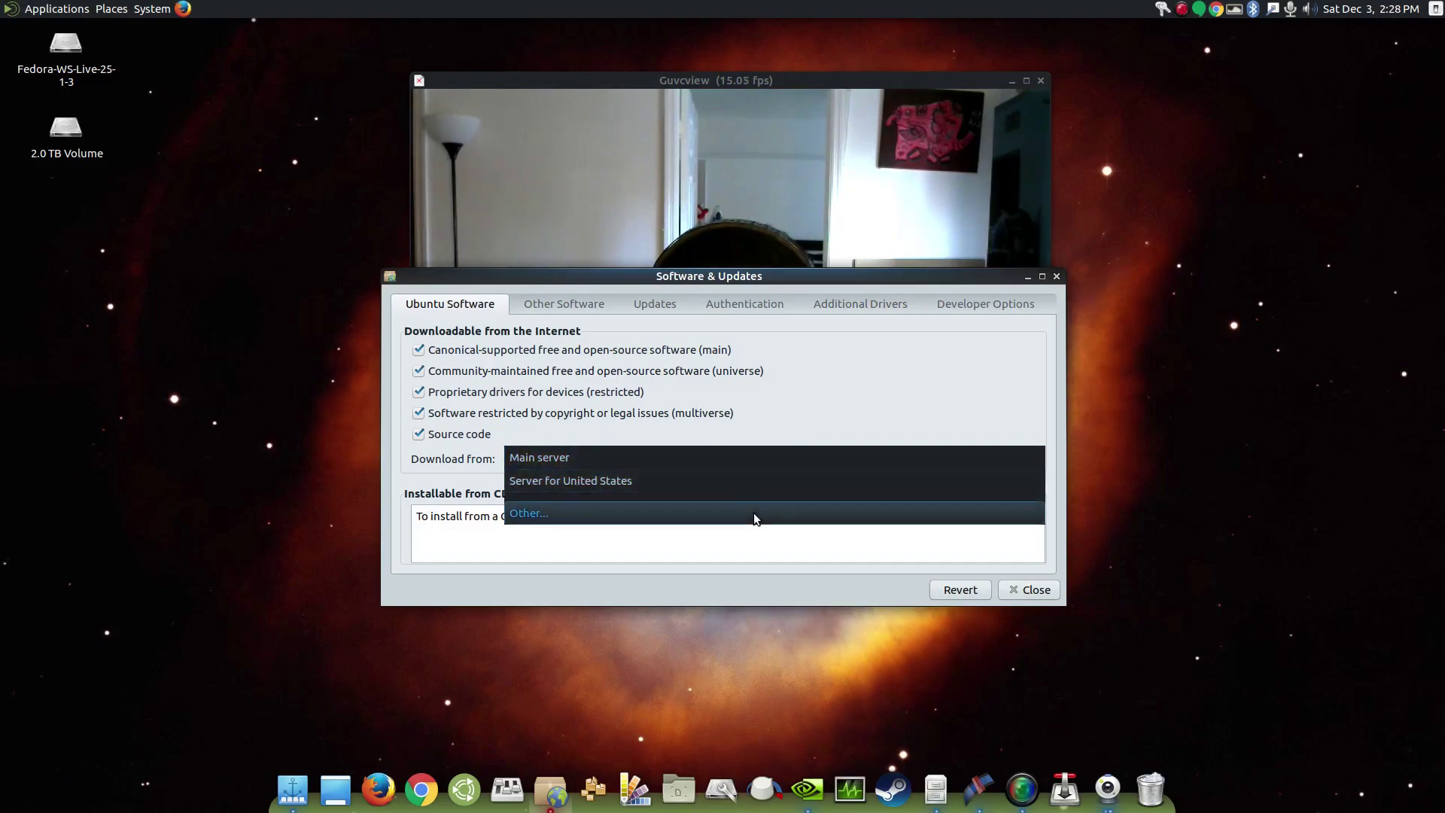
pyautogui.click(705, 515)
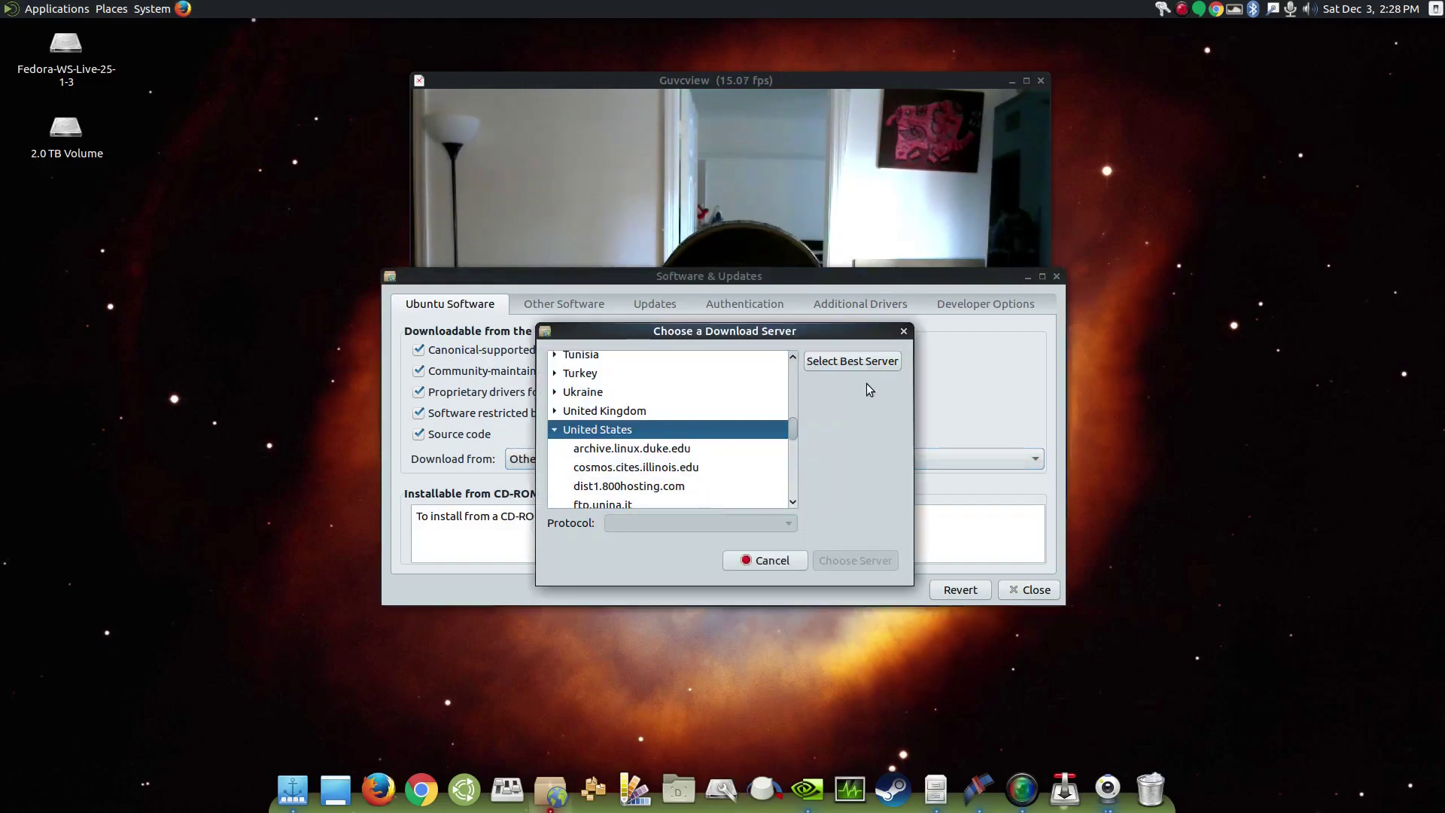
pyautogui.click(903, 331)
pyautogui.click(860, 303)
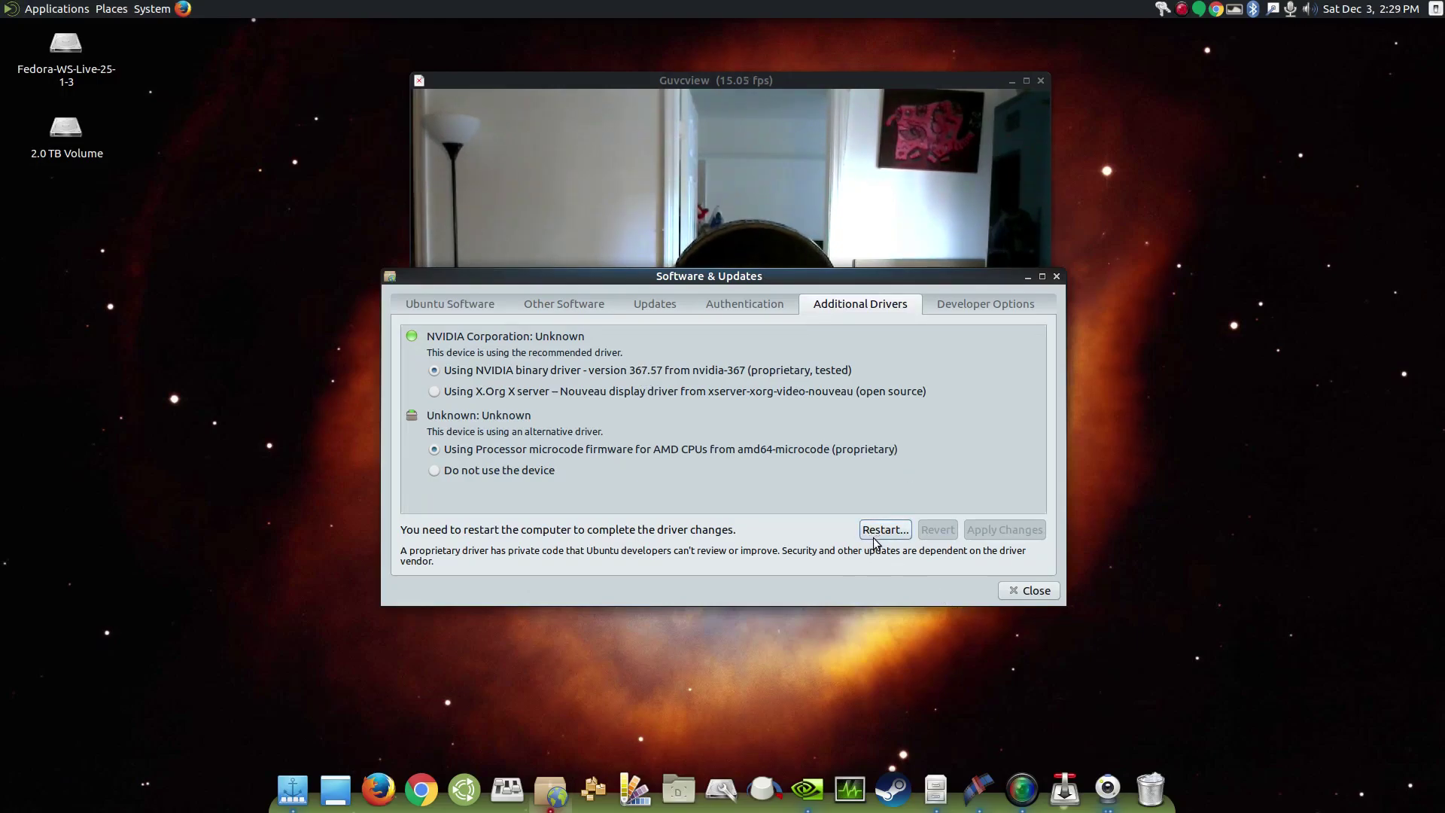
# Close Software & Updates and reload the out-of-date software information
pyautogui.click(1035, 594)
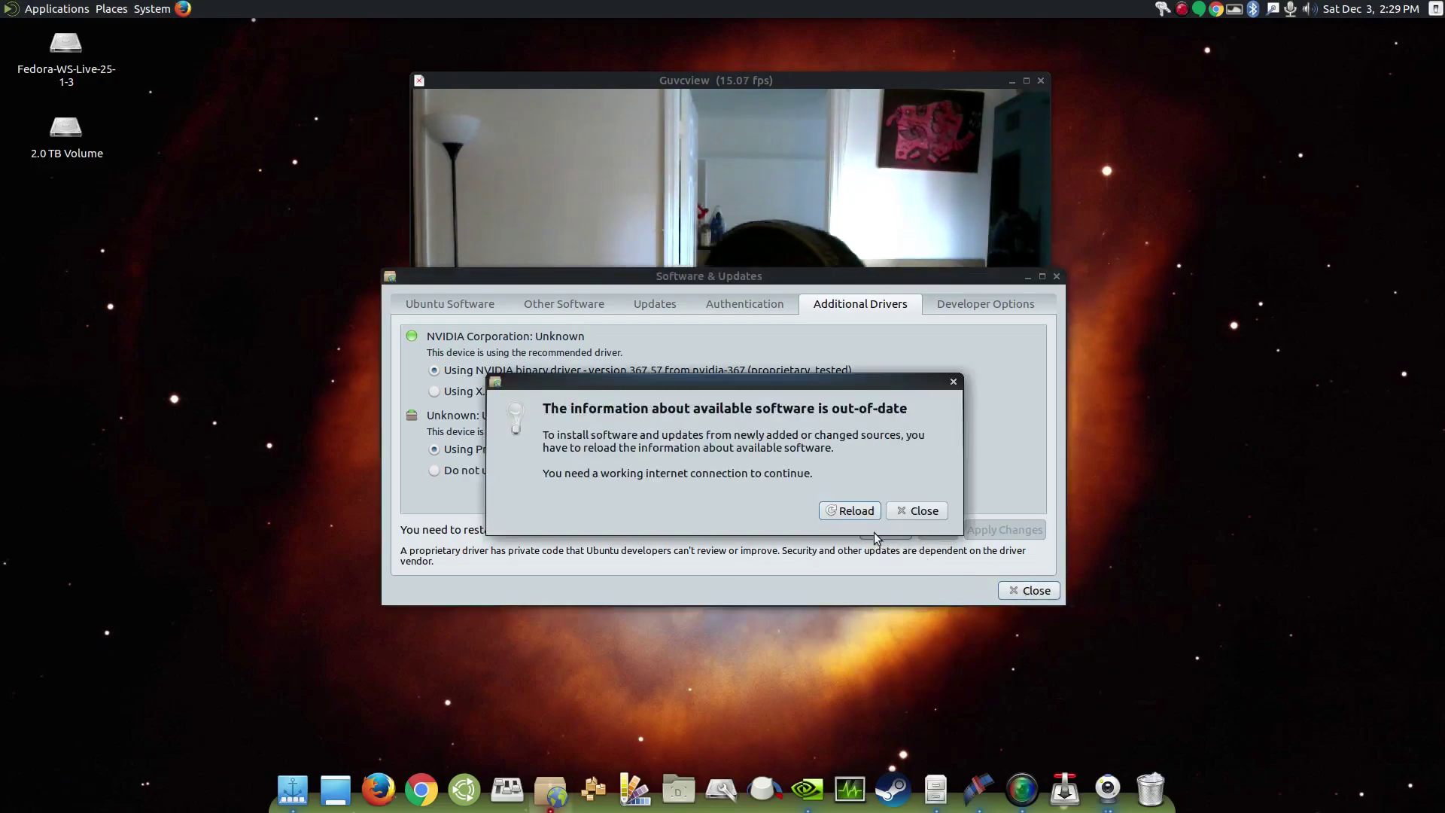
pyautogui.click(853, 510)
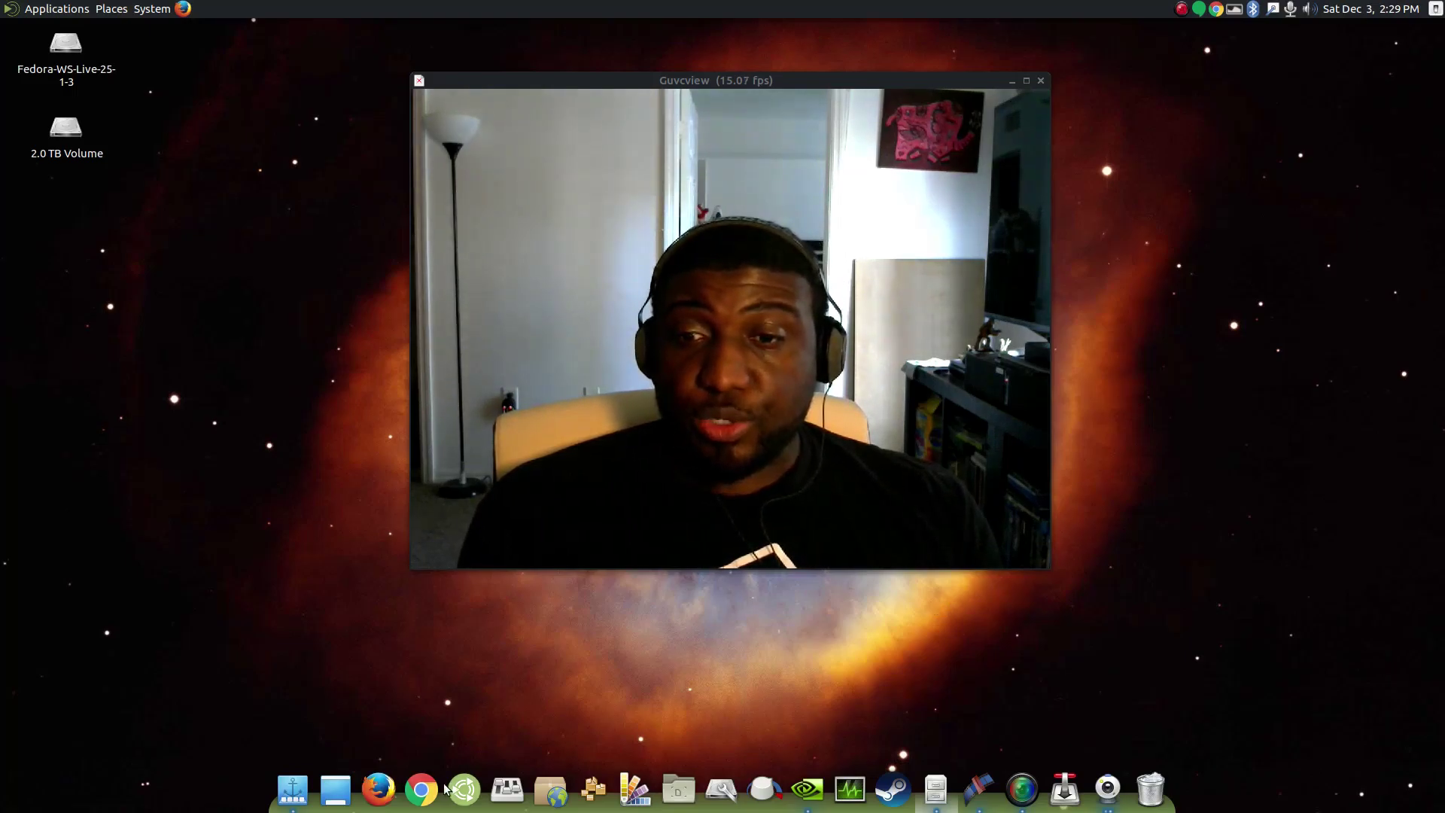
# Launch Firefox and show the uploaded videos on your YouTube channel
pyautogui.click(378, 788)
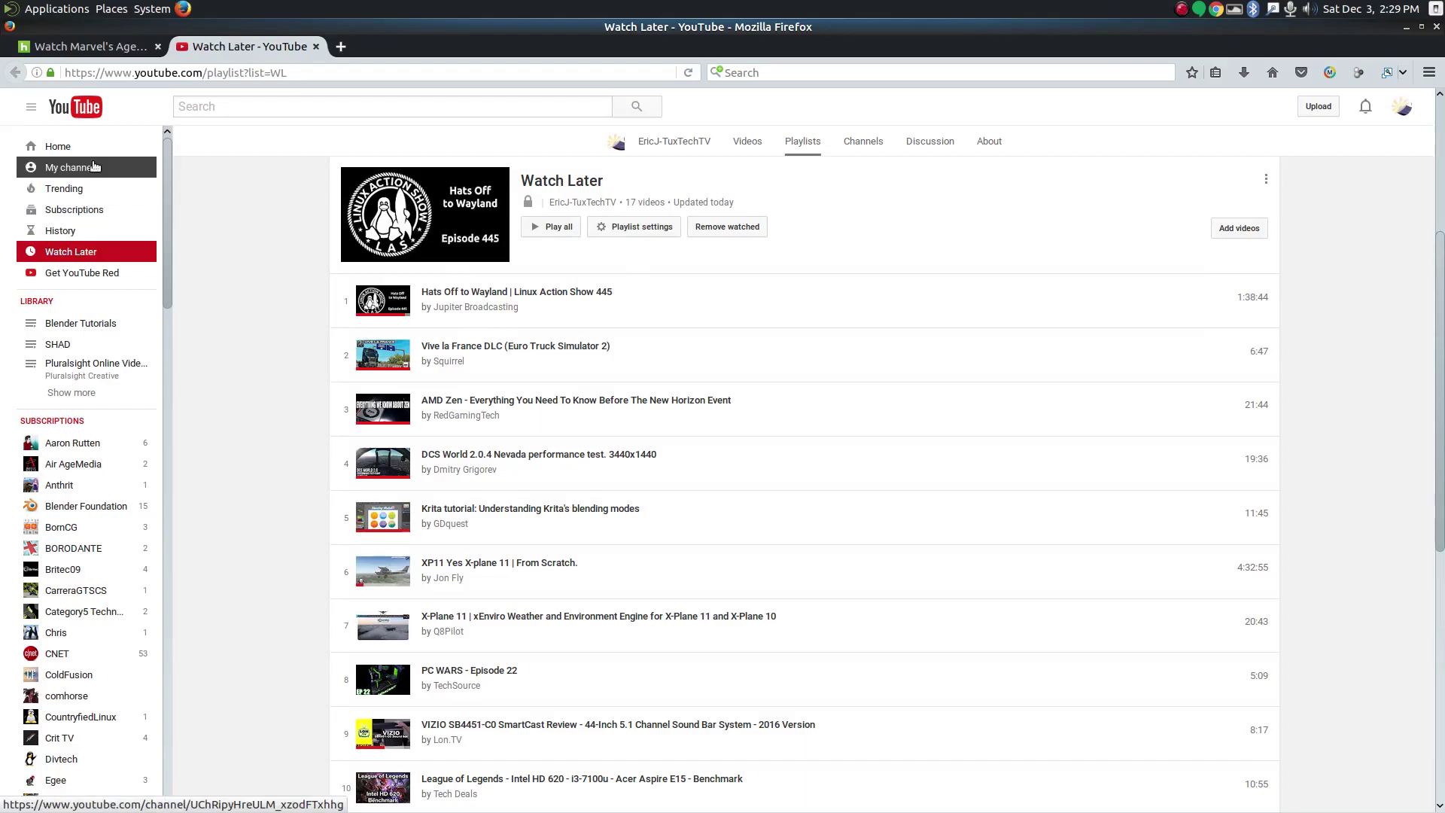
pyautogui.click(69, 167)
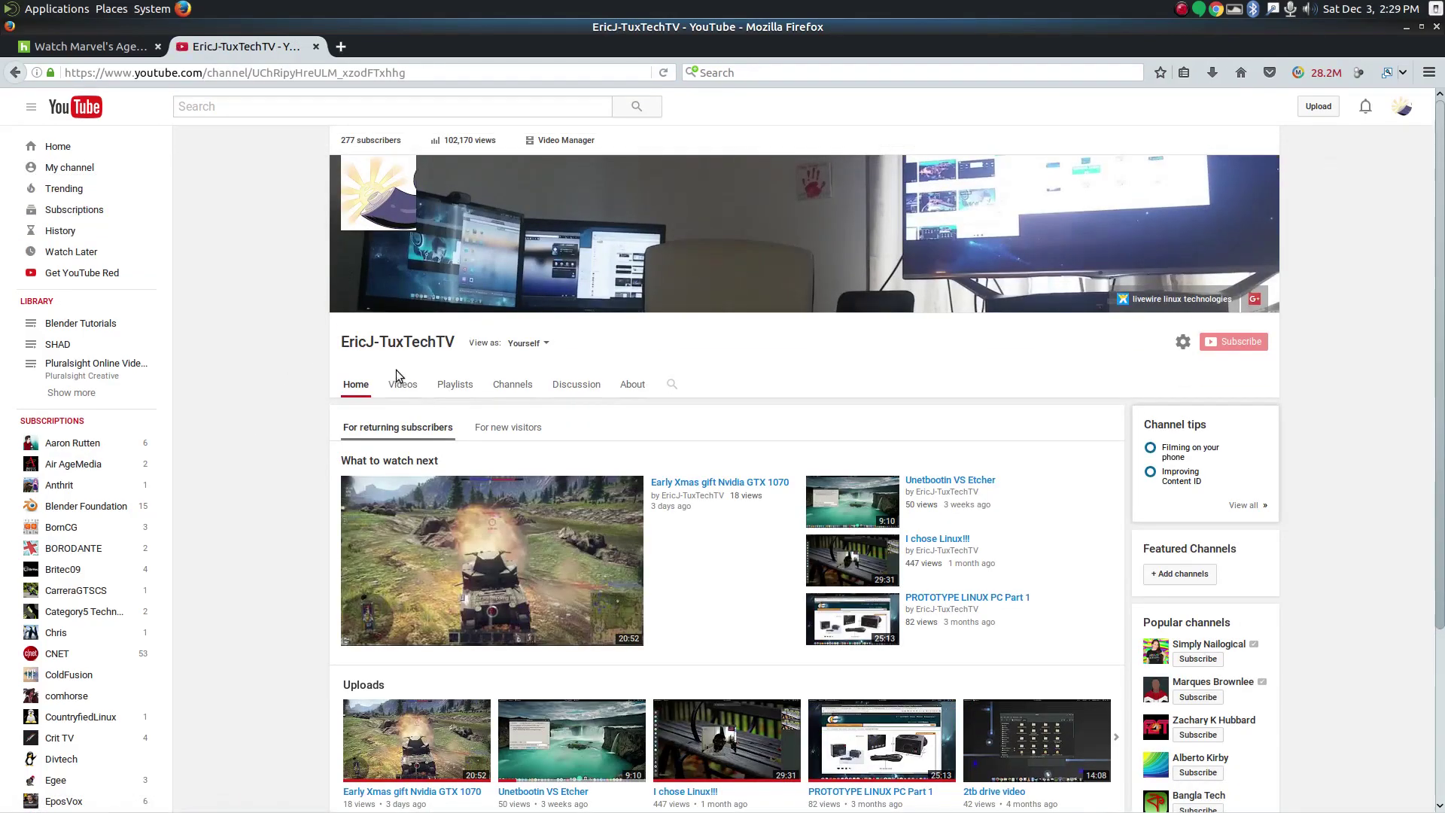
pyautogui.click(401, 382)
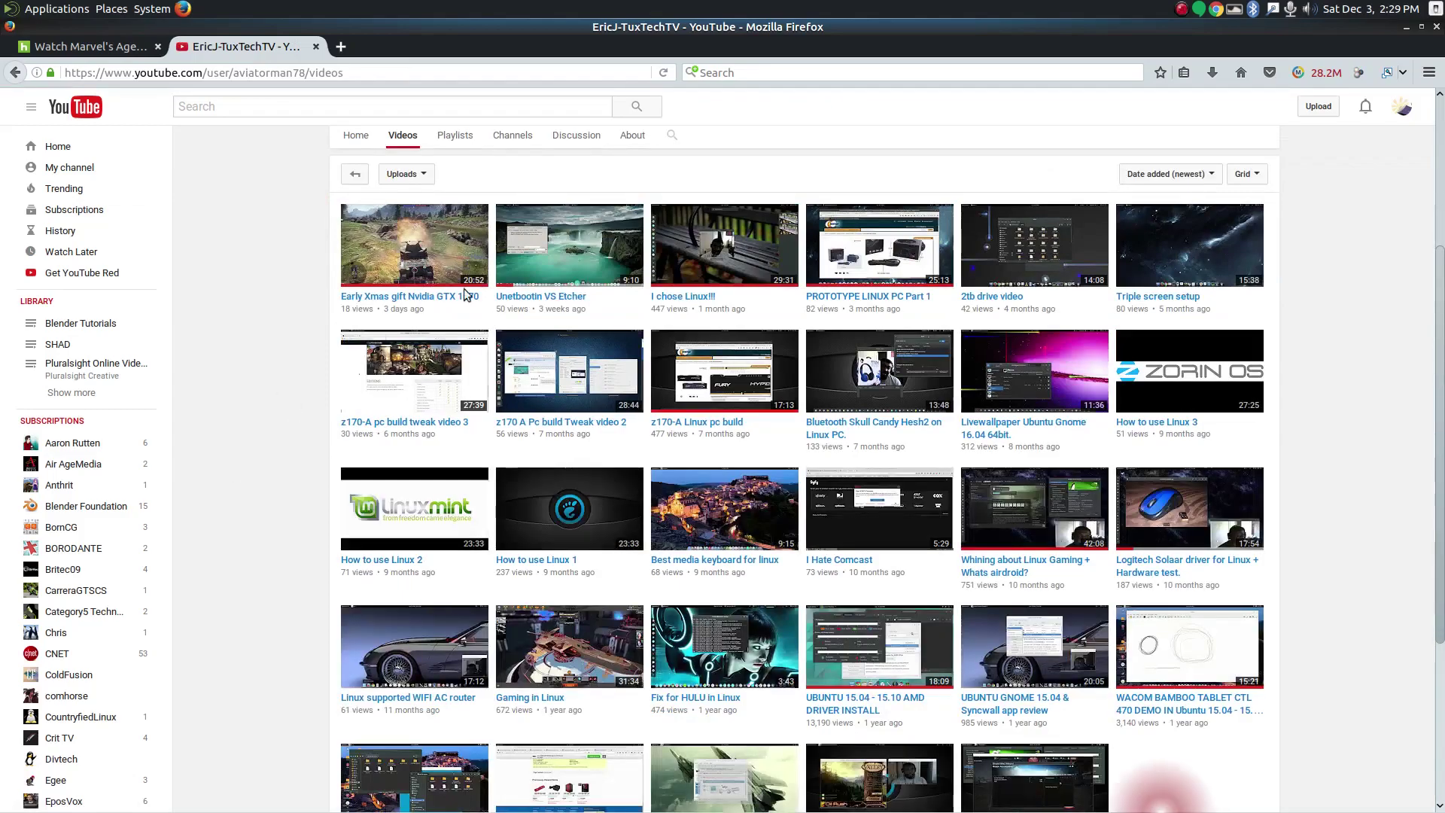
# Load older uploads and play 'Nvidia proprietary driver in Ubuntu Gnome + Heaven benchmark 4.0'
pyautogui.scroll(-5, 280, 526)
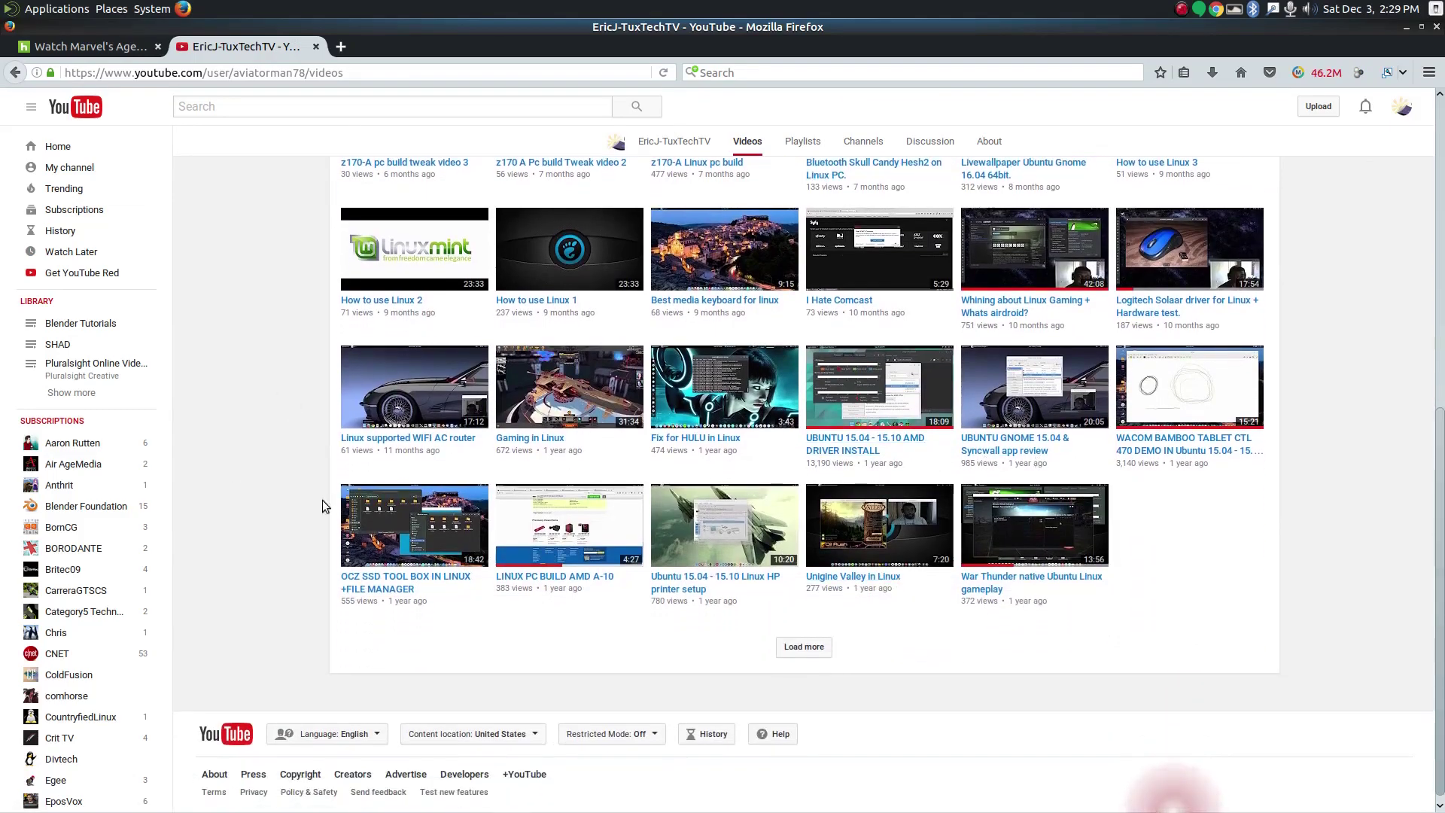
pyautogui.scroll(3, 294, 527)
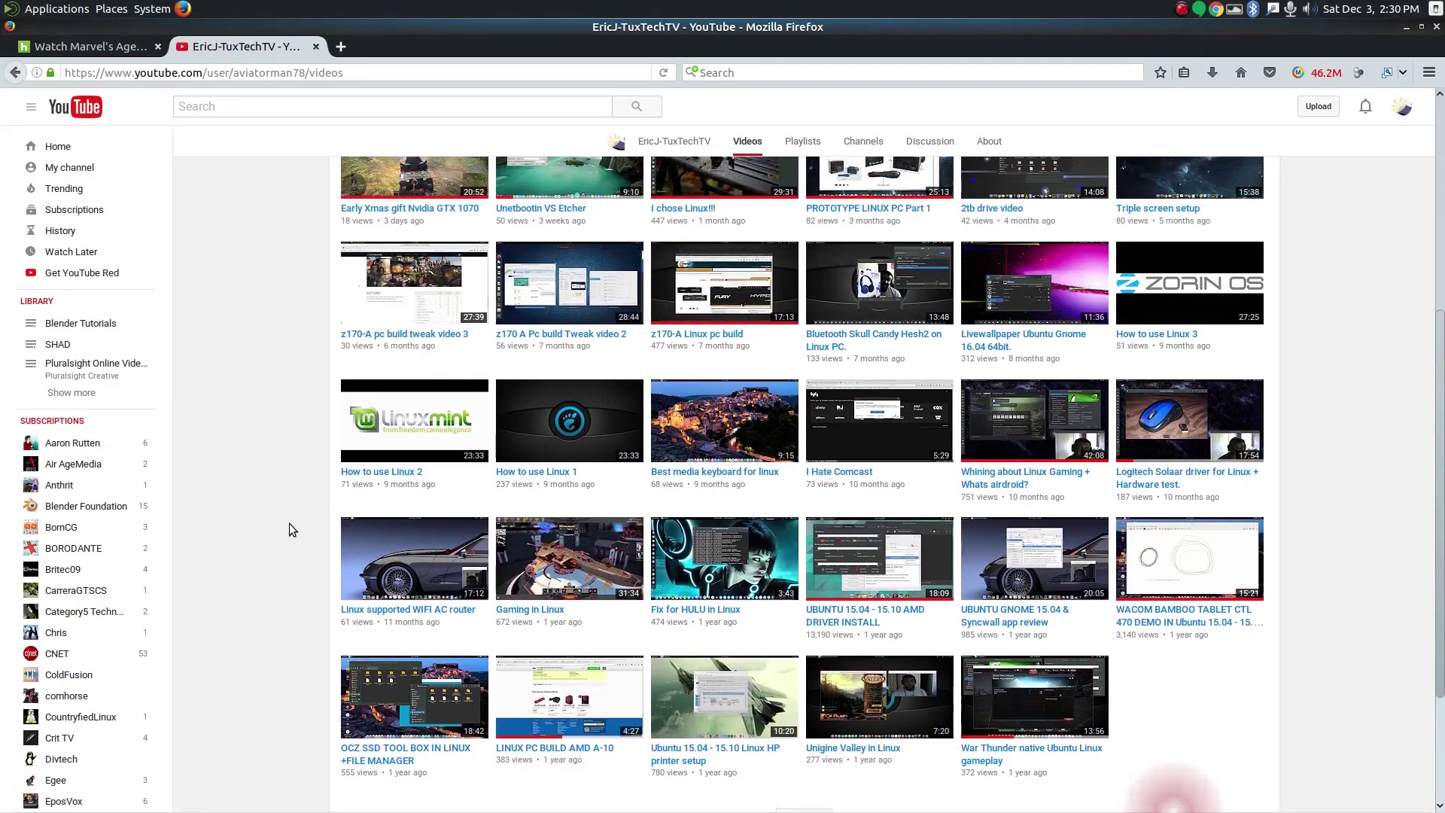
pyautogui.scroll(2, 289, 522)
pyautogui.scroll(2, 289, 522)
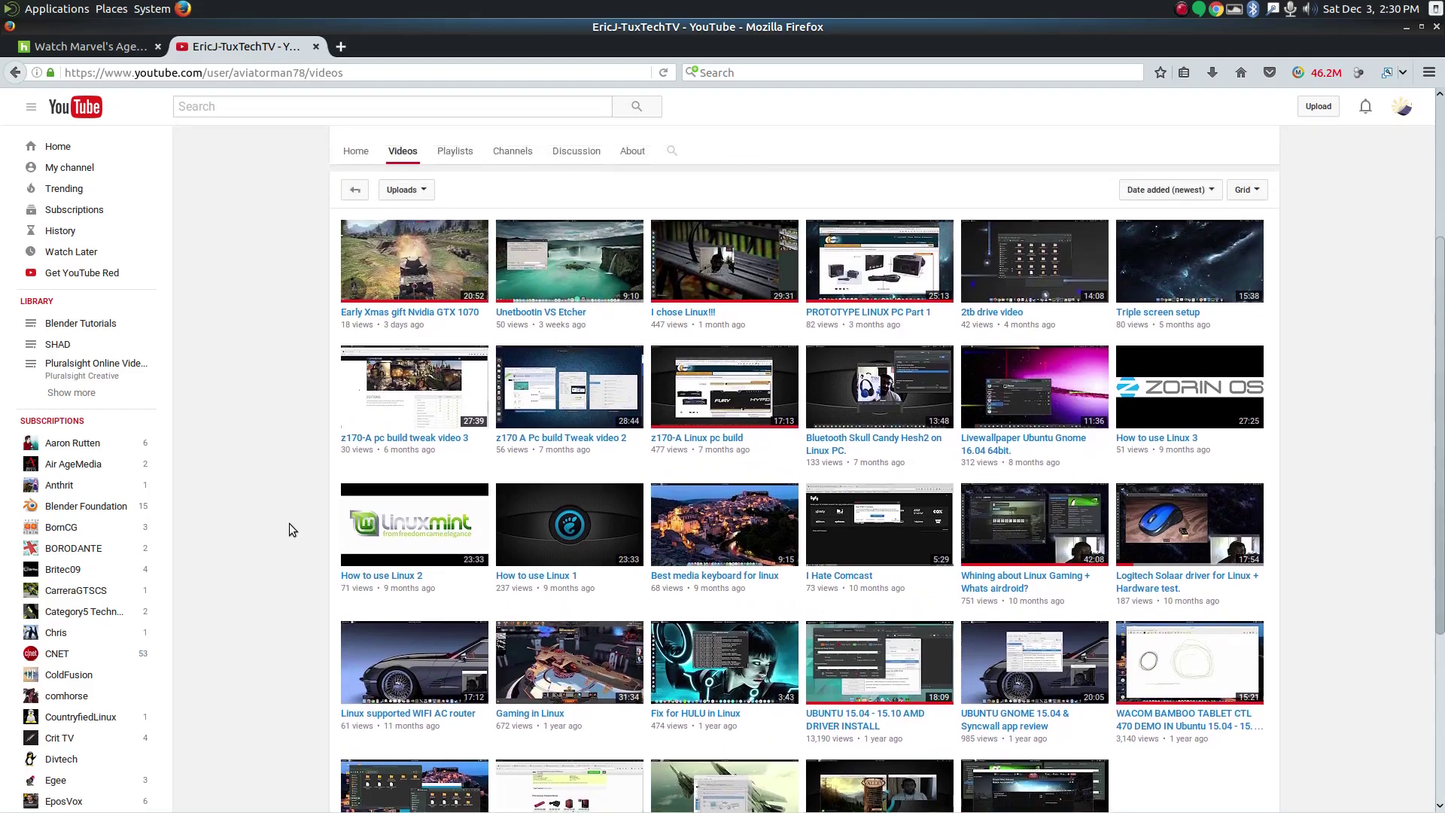
pyautogui.scroll(-3, 288, 525)
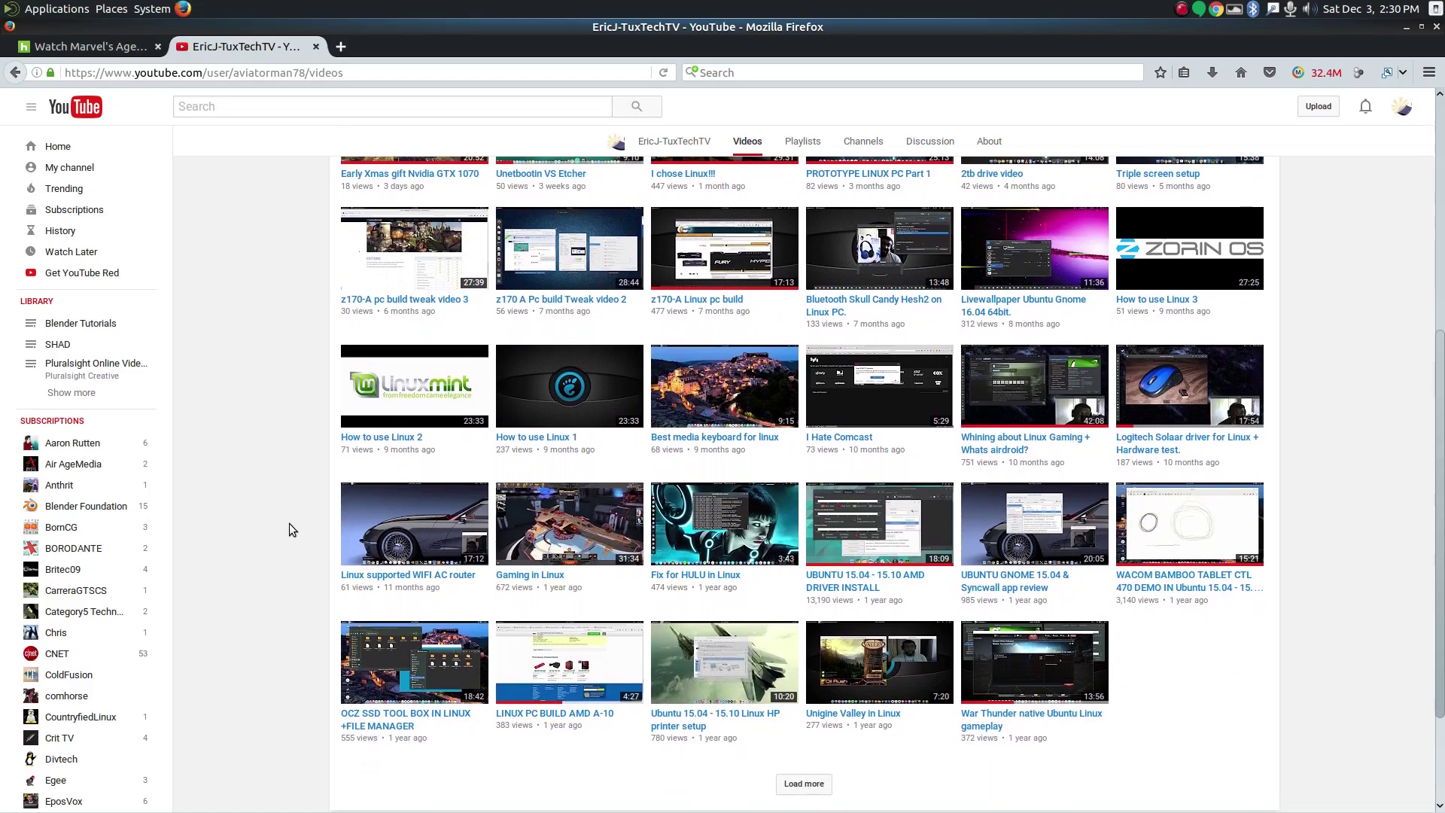
pyautogui.scroll(-2, 293, 520)
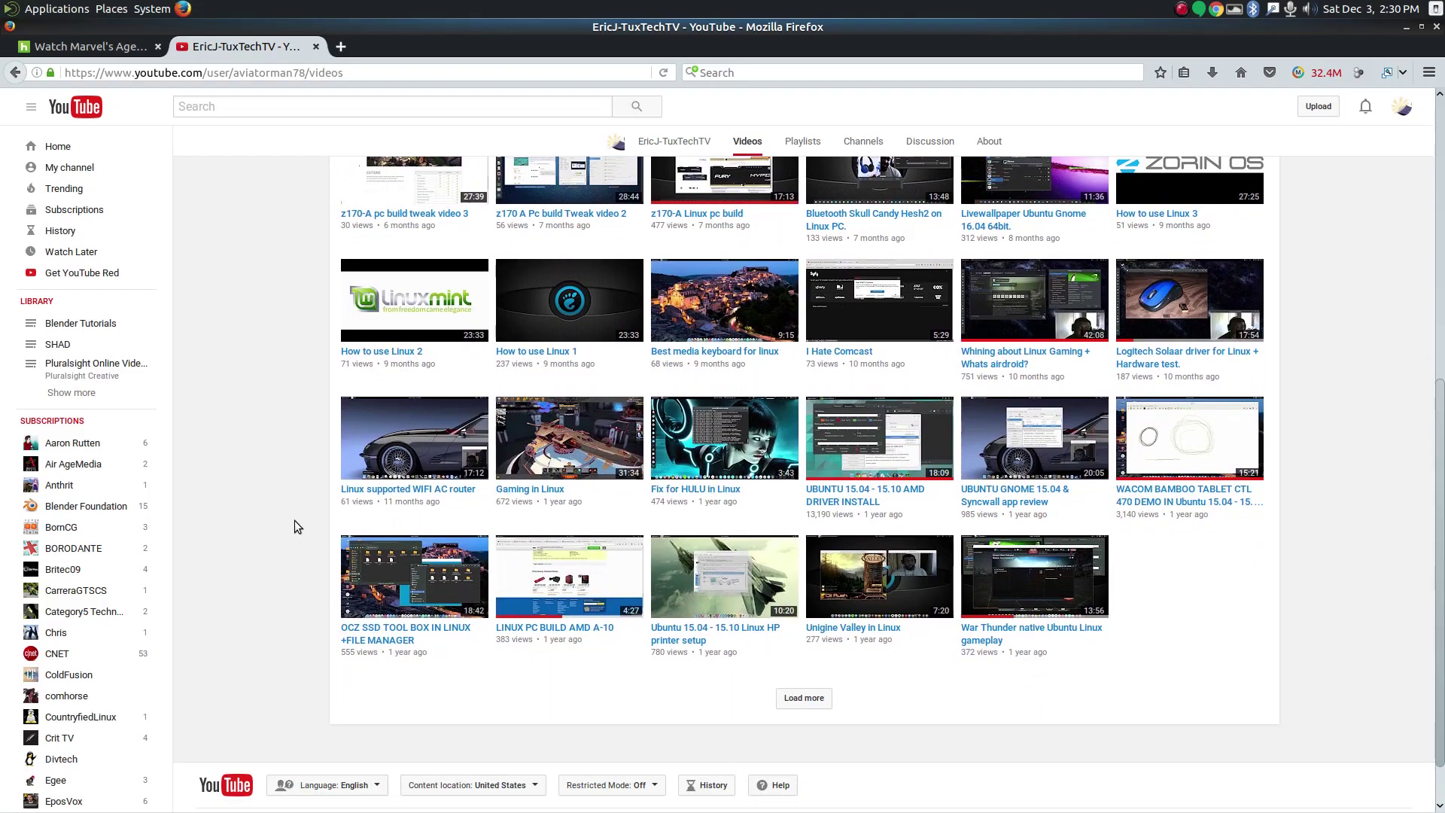
pyautogui.click(803, 697)
pyautogui.scroll(-6, 291, 584)
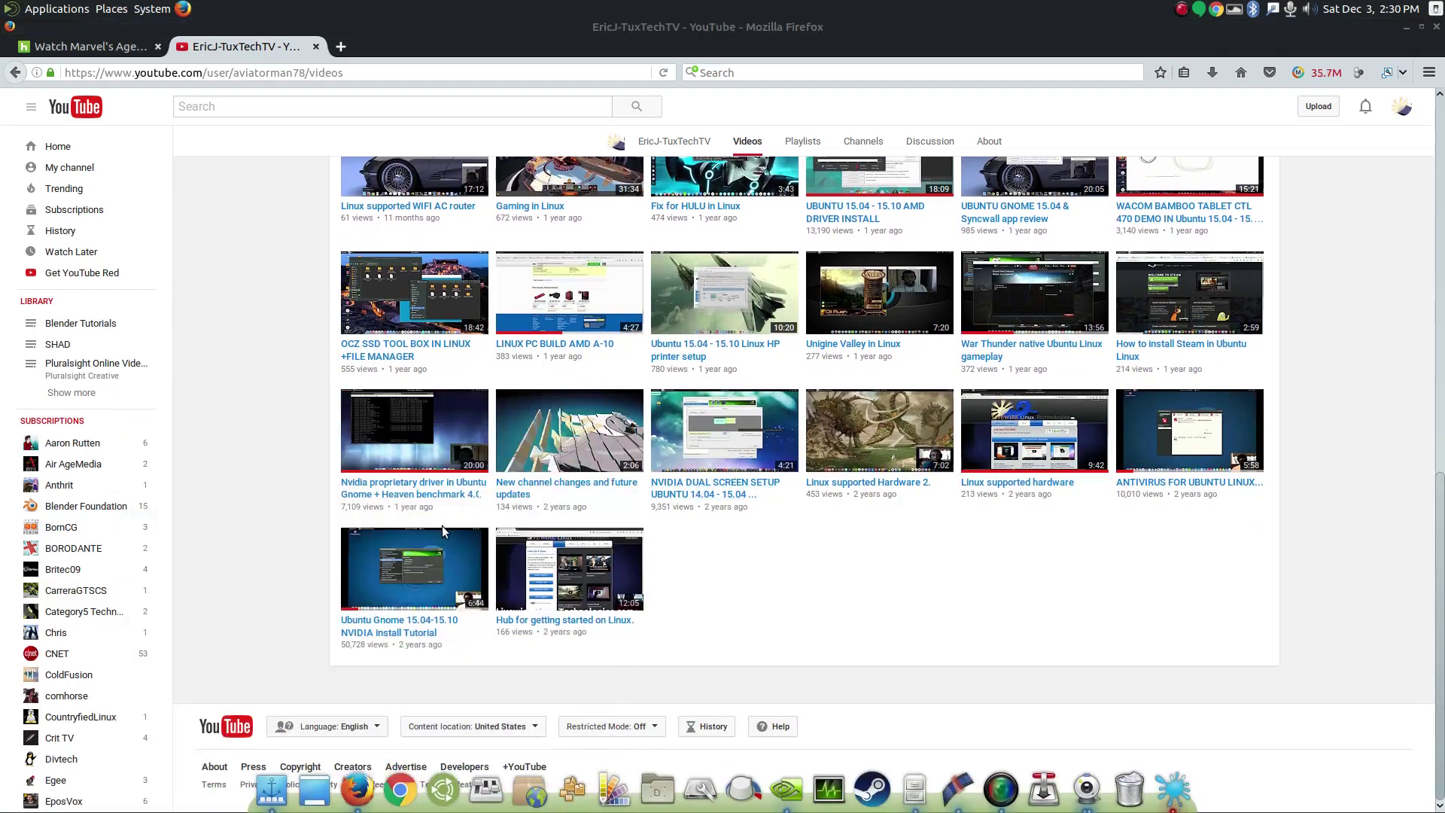
pyautogui.moveTo(398, 443)
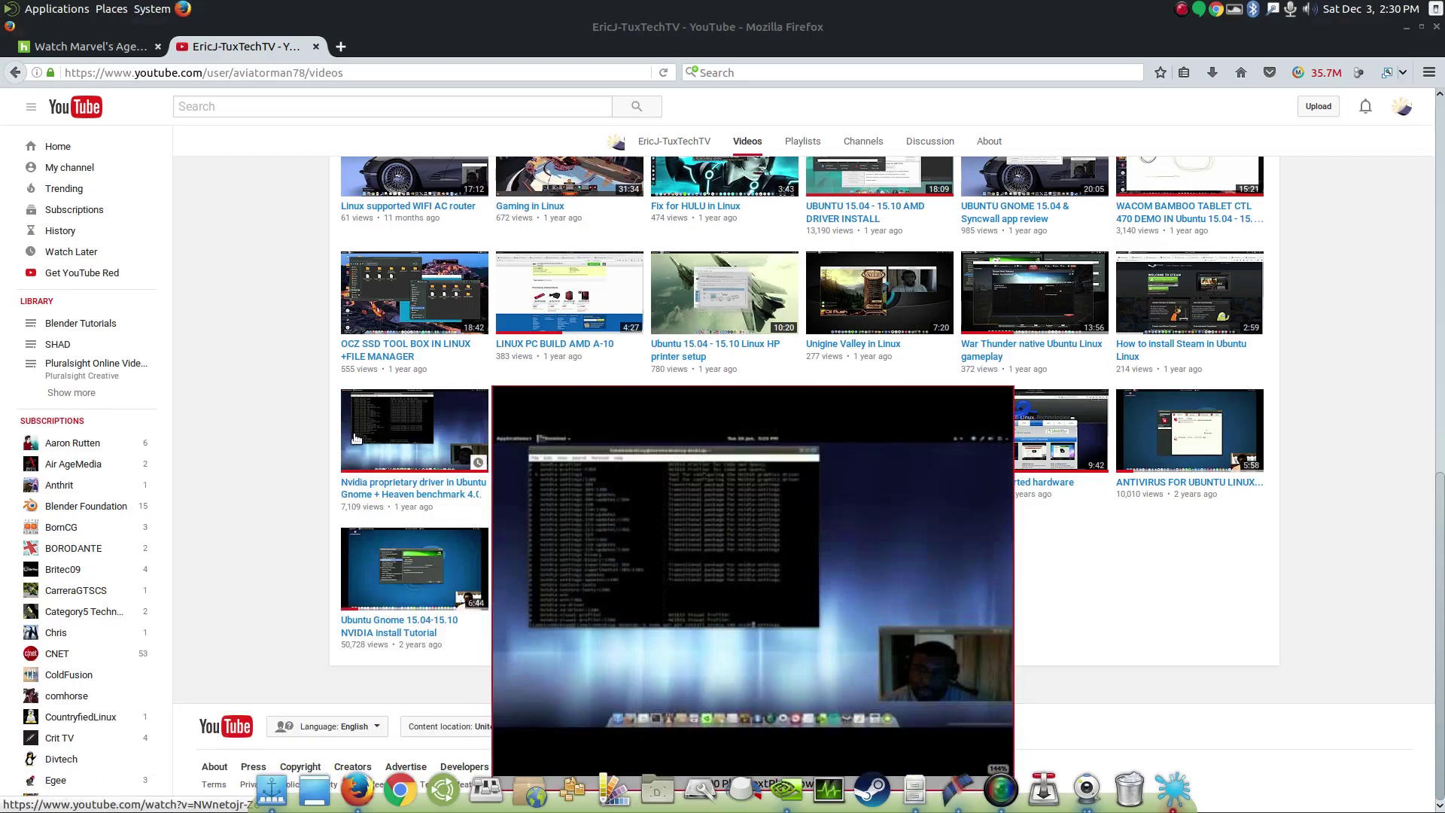
pyautogui.click(355, 439)
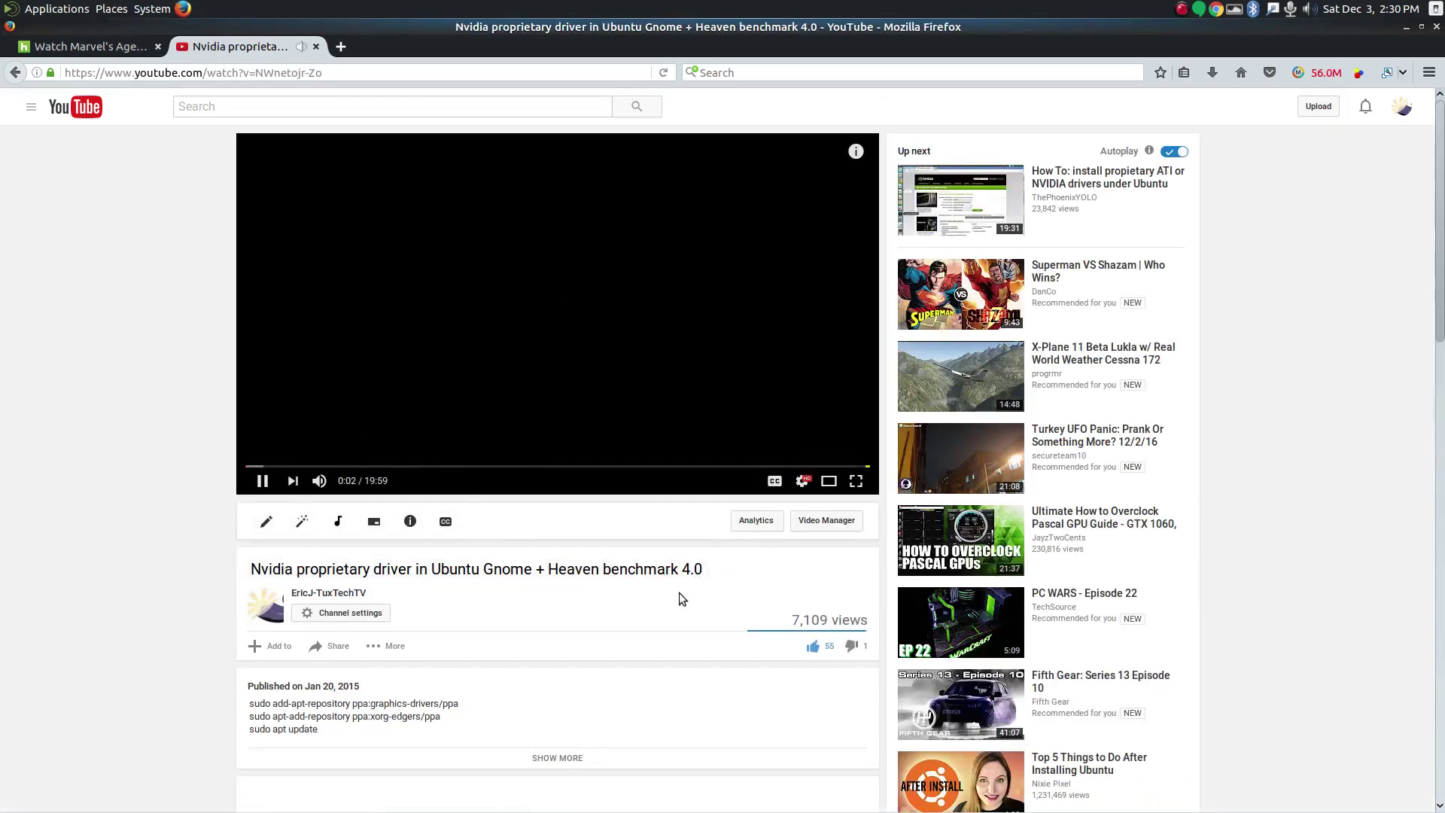
pyautogui.scroll(-3, 671, 590)
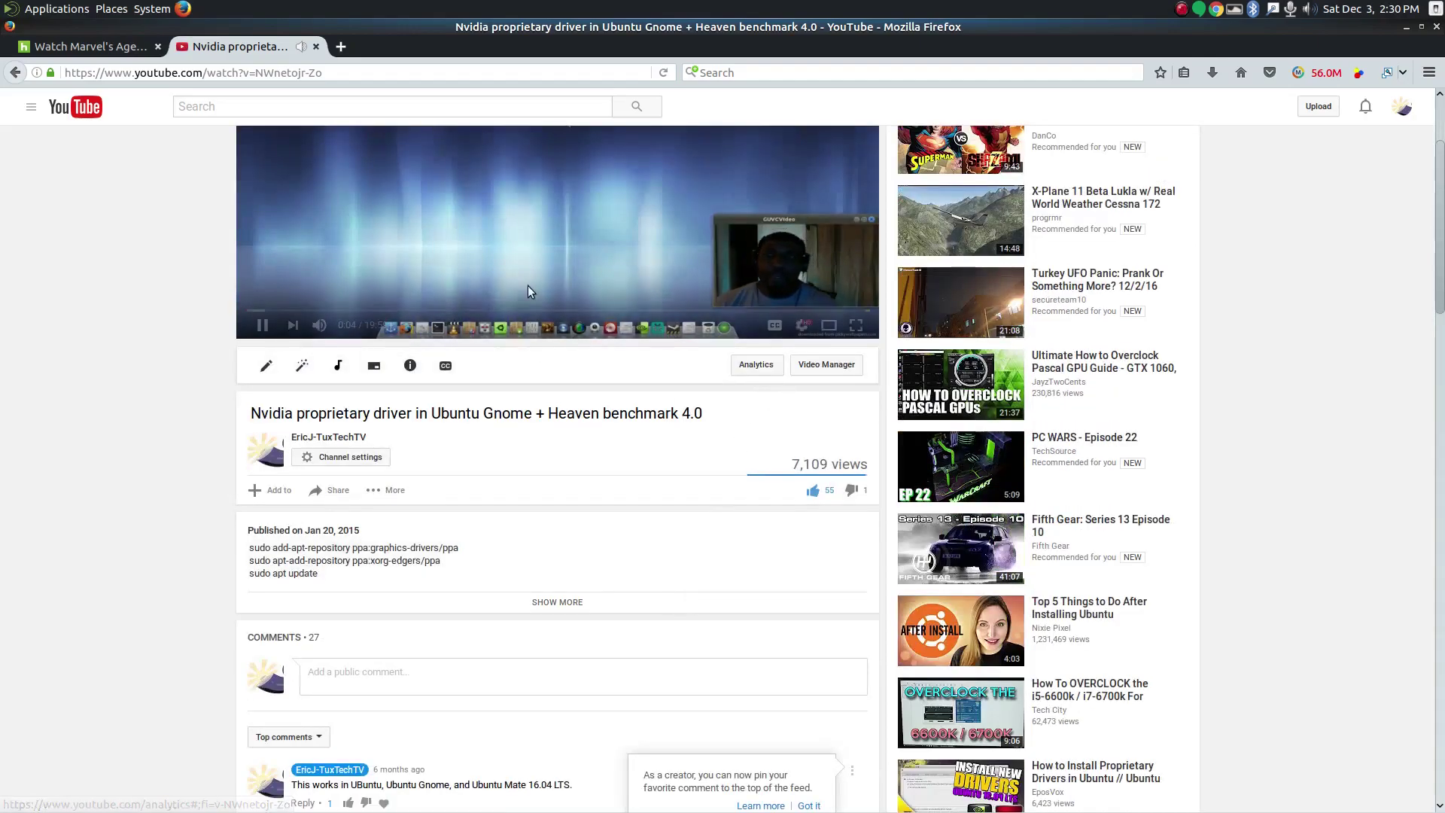
pyautogui.click(537, 231)
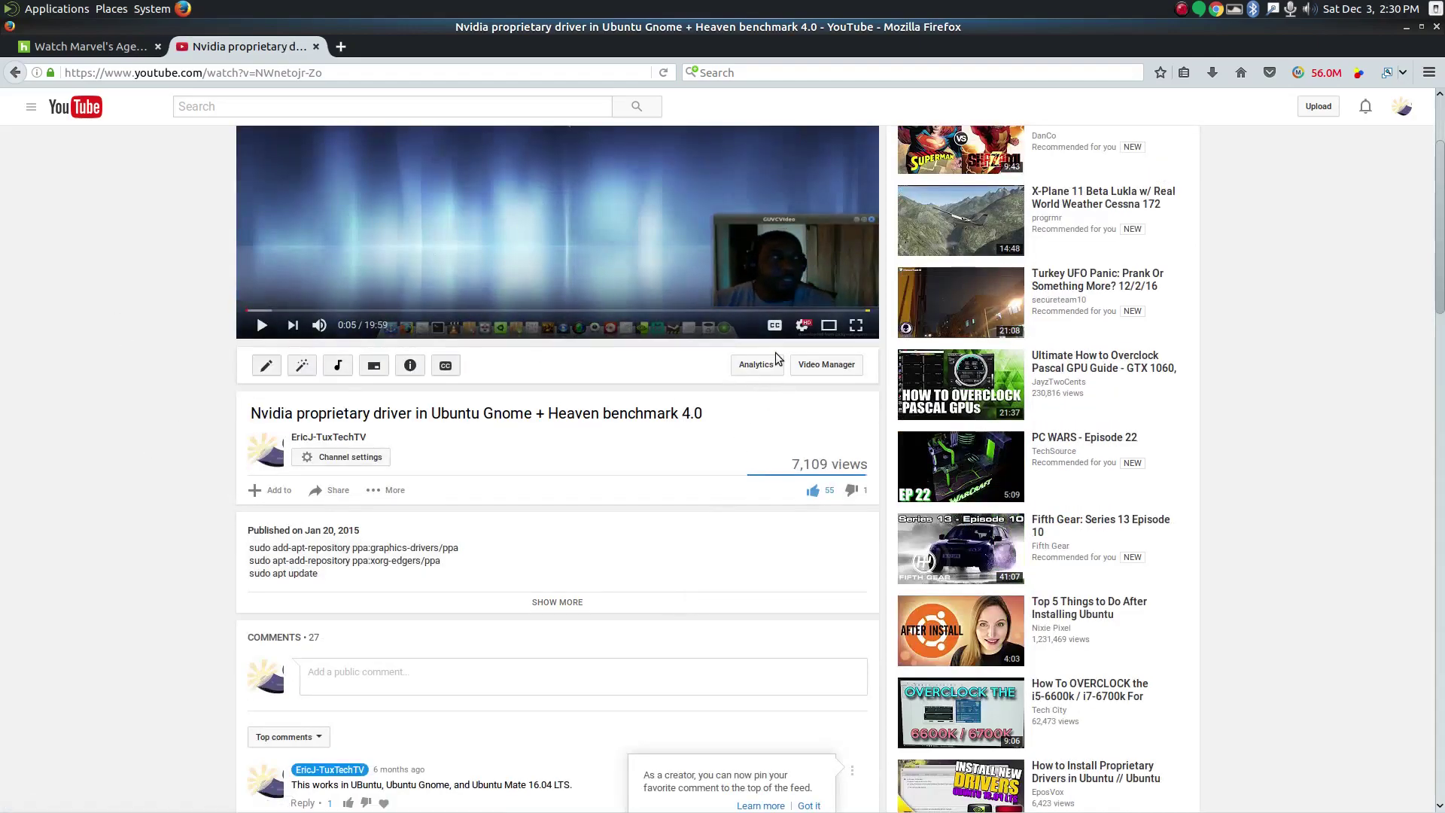
pyautogui.click(561, 602)
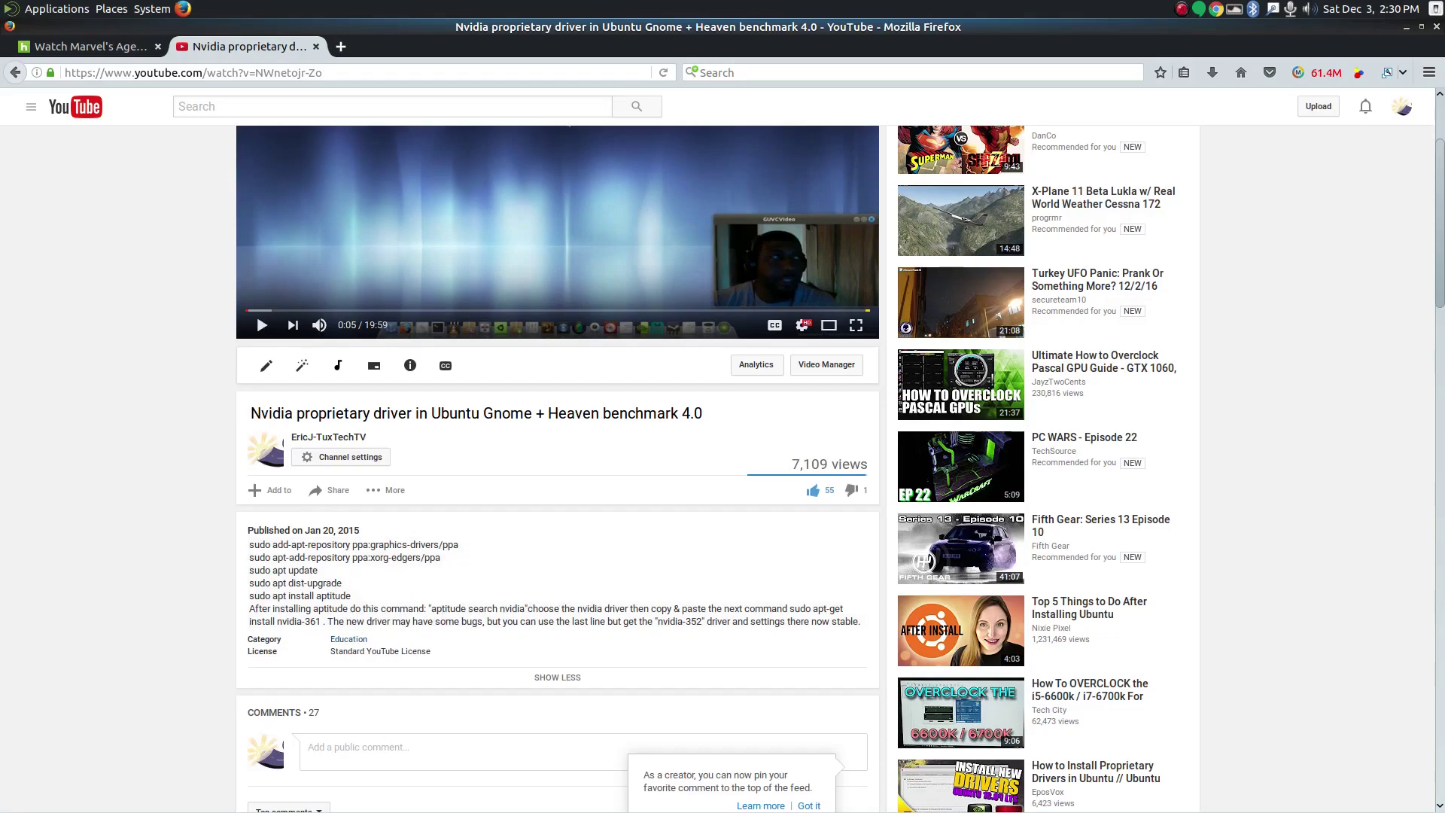
pyautogui.scroll(2, 123, 503)
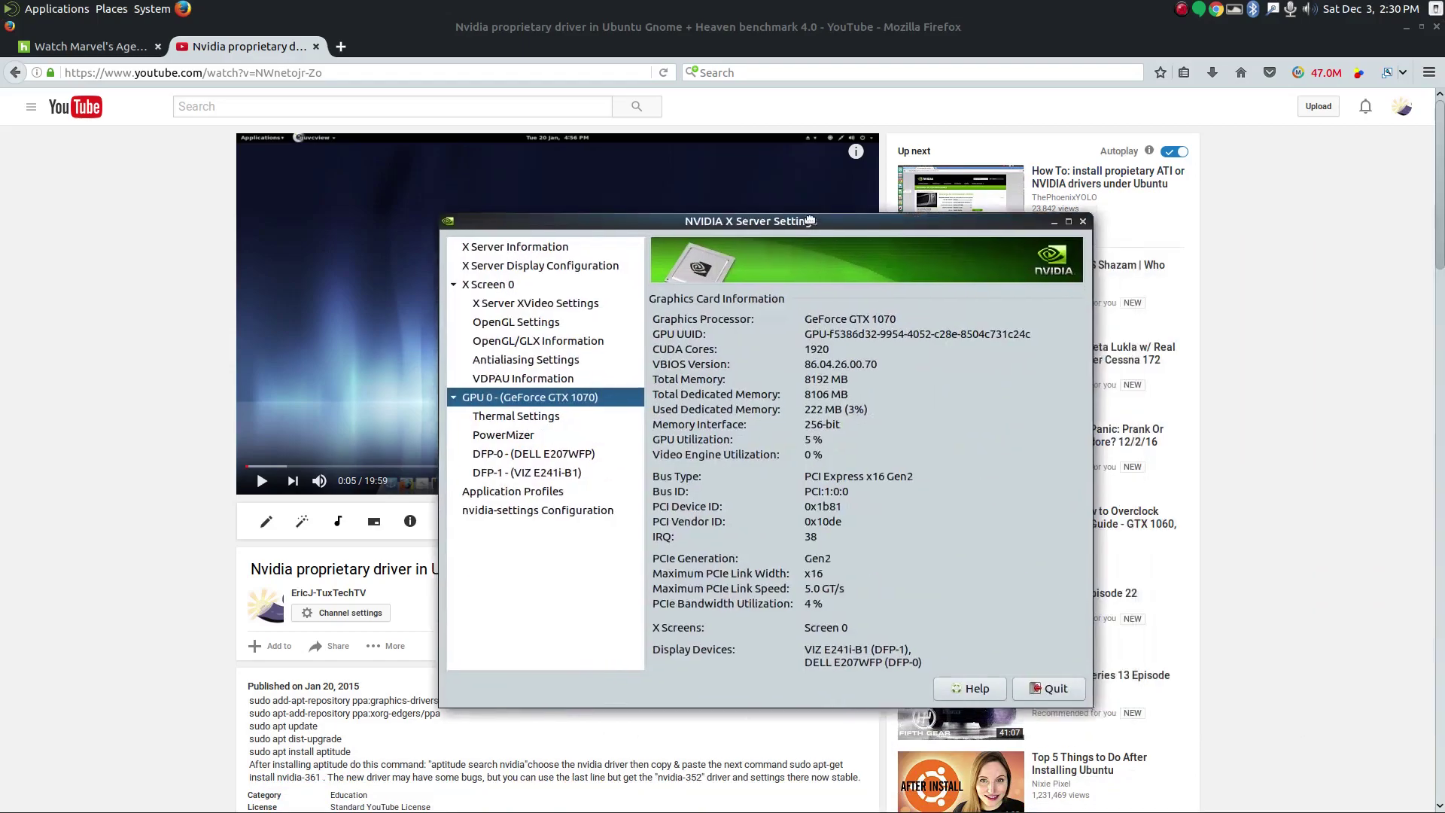
# Minimize Firefox to reveal the NVIDIA X Server Settings window with the GTX 1070 details
pyautogui.click(1406, 27)
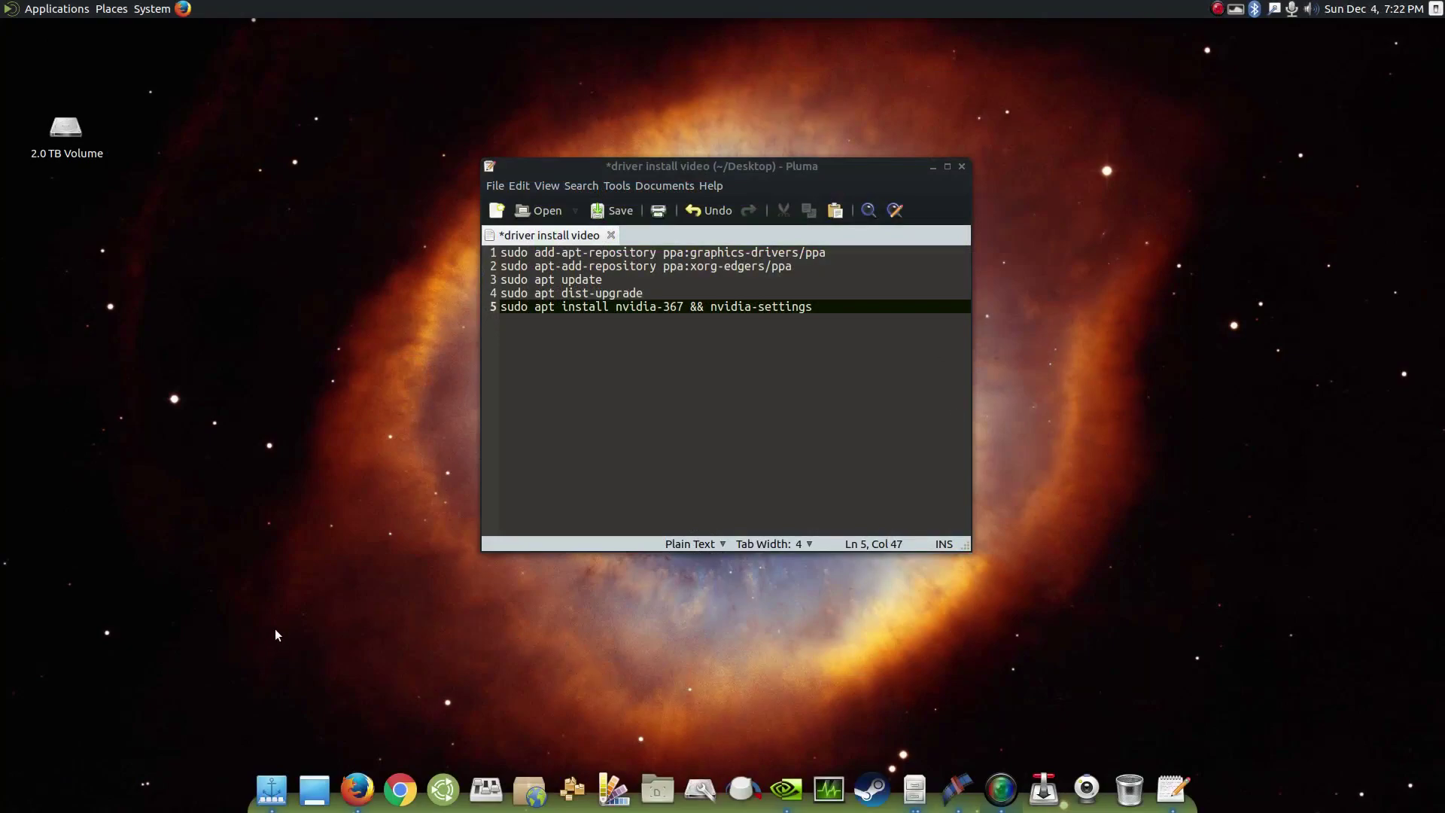
# Open a terminal with Ctrl+Alt+T, enlarge it and place it beside the Pluma driver notes
pyautogui.hotkey('ctrl', 'alt', 't')
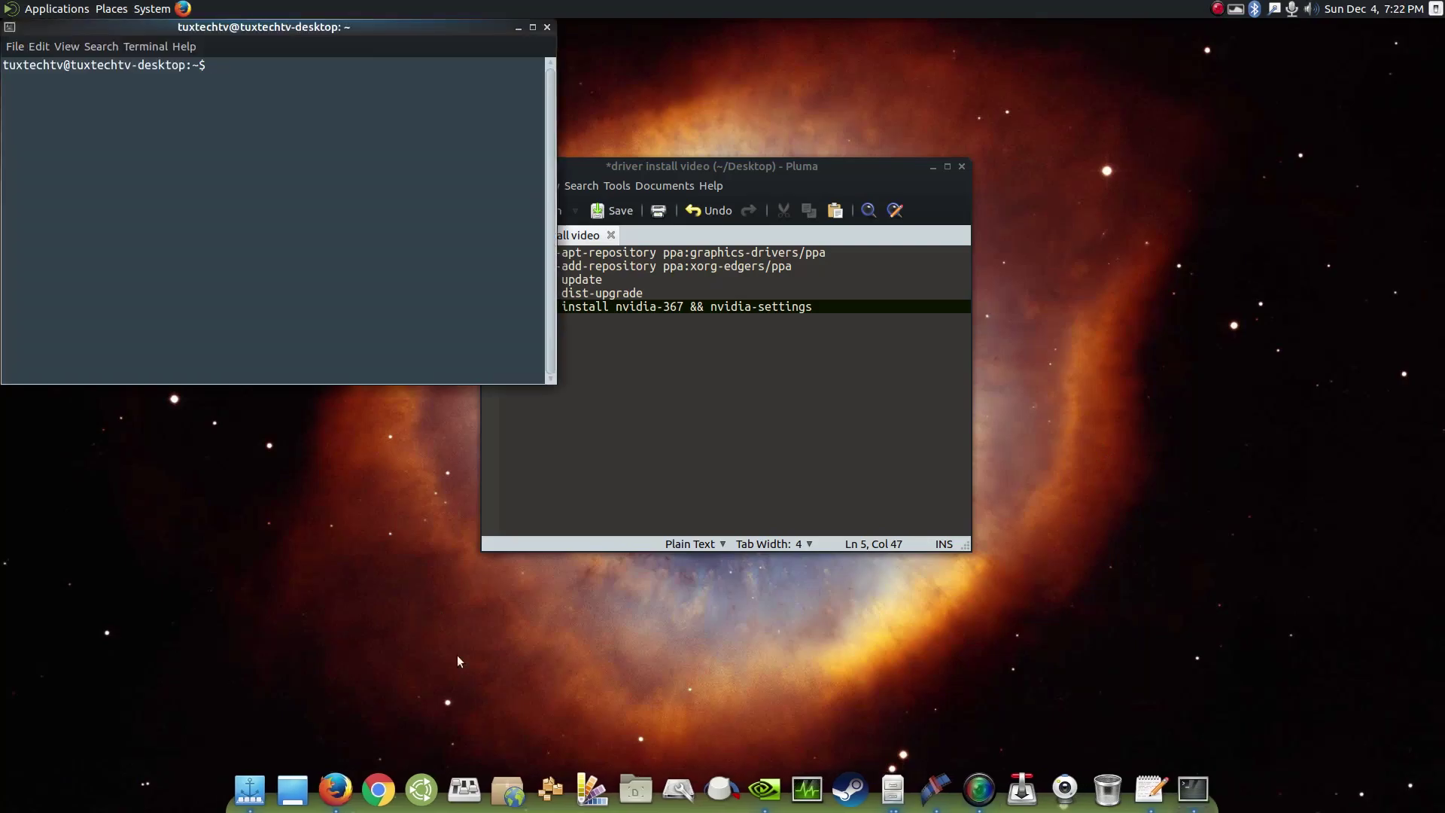
pyautogui.moveTo(789, 168); pyautogui.dragTo(1109, 88)
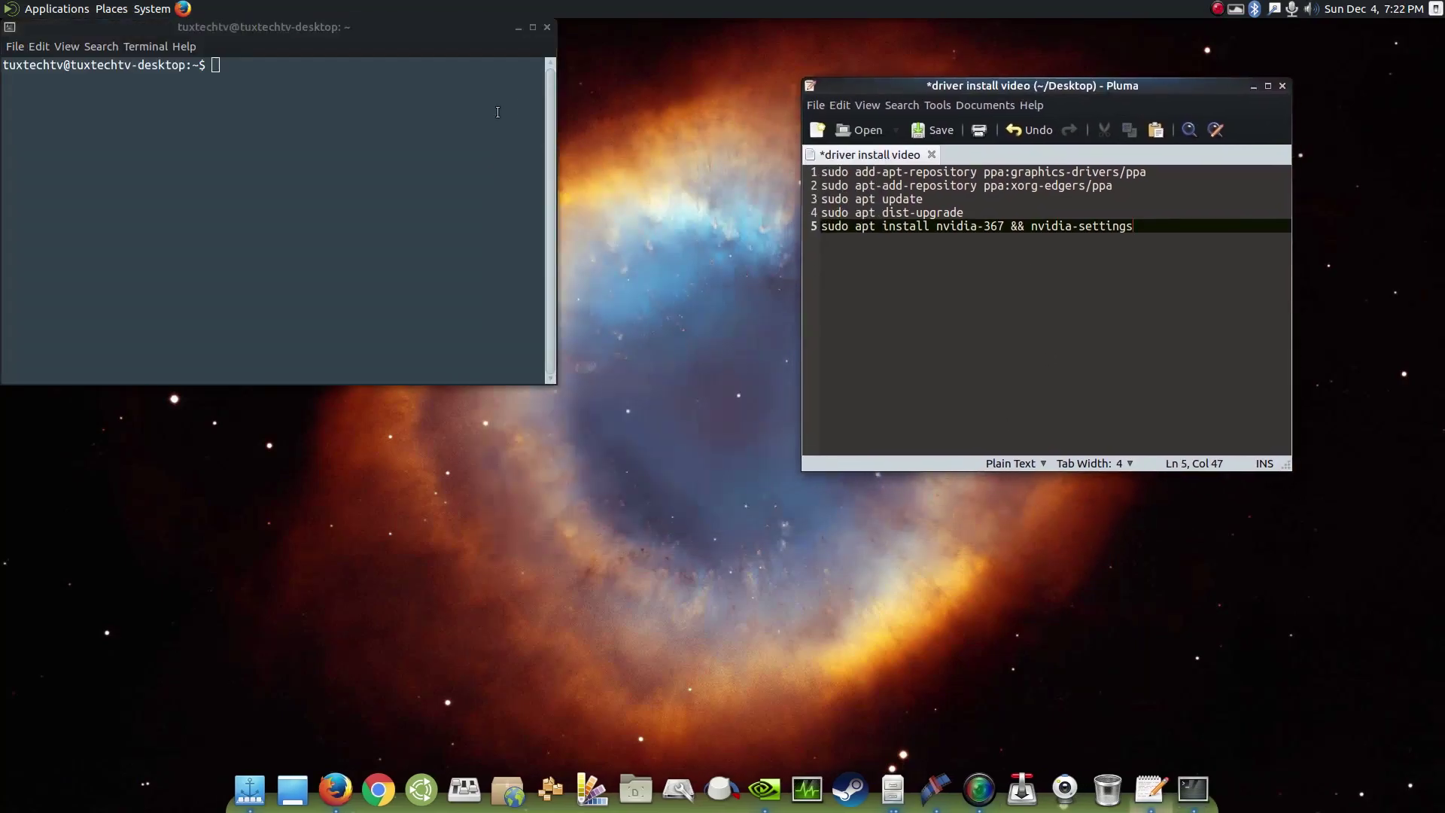
pyautogui.moveTo(349, 20); pyautogui.dragTo(424, 122)
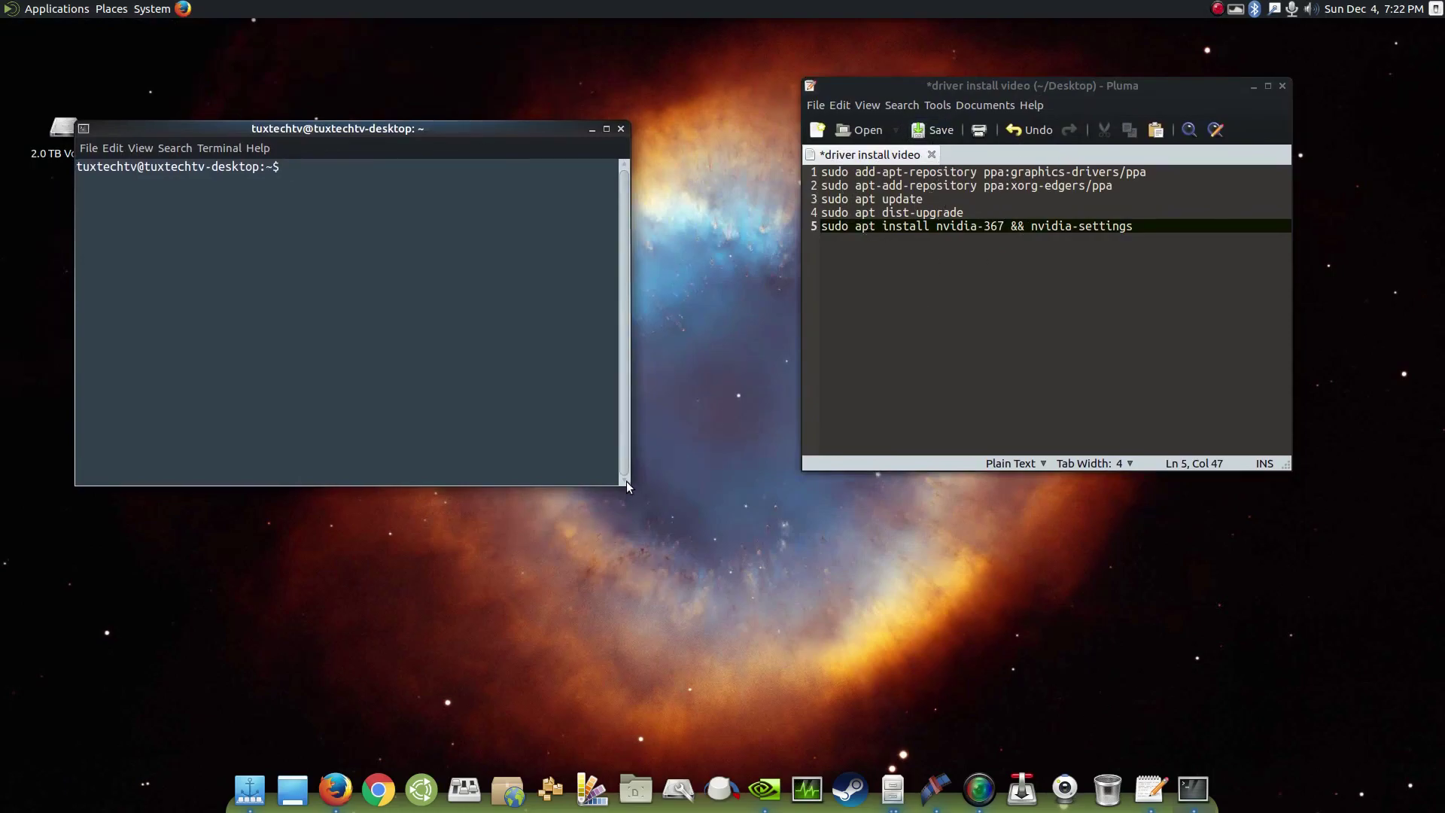
pyautogui.moveTo(631, 486); pyautogui.dragTo(658, 527)
pyautogui.moveTo(546, 129); pyautogui.dragTo(659, 88)
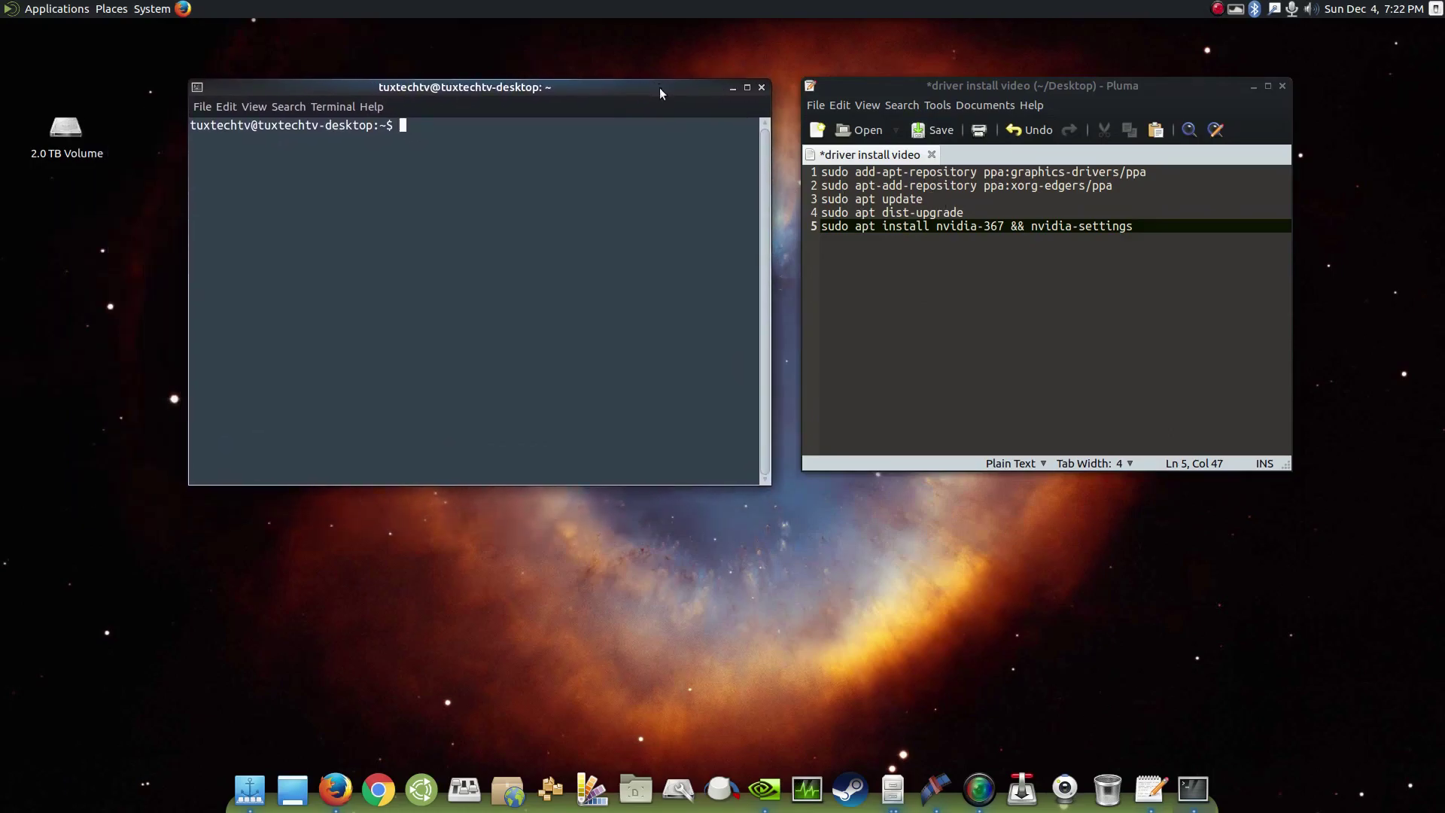
# Copy the add-apt-repository line from Pluma, accidentally opening a second terminal
pyautogui.doubleClick(963, 172)
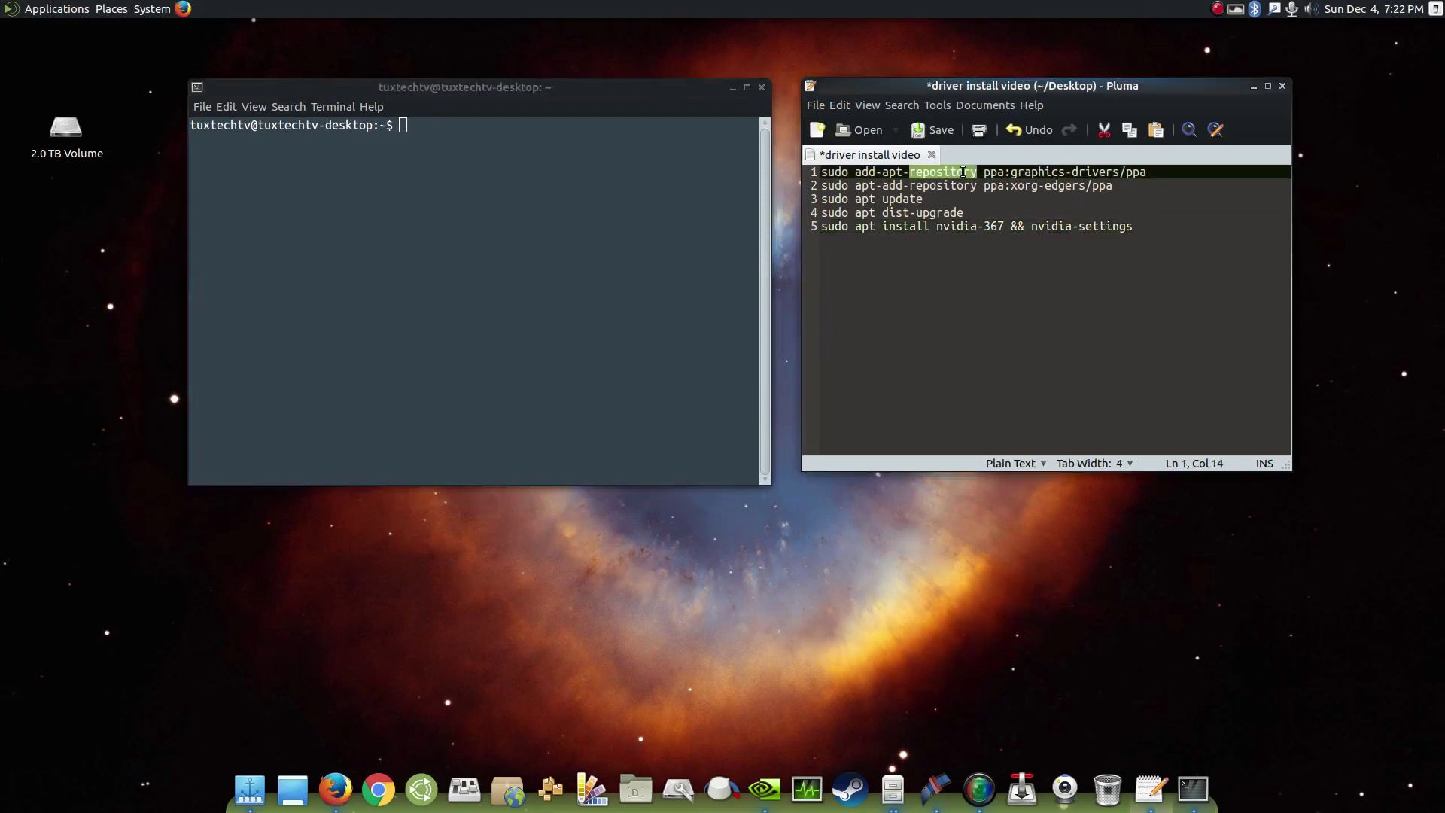
pyautogui.tripleClick(966, 174)
pyautogui.tripleClick(967, 174)
pyautogui.rightClick(967, 175)
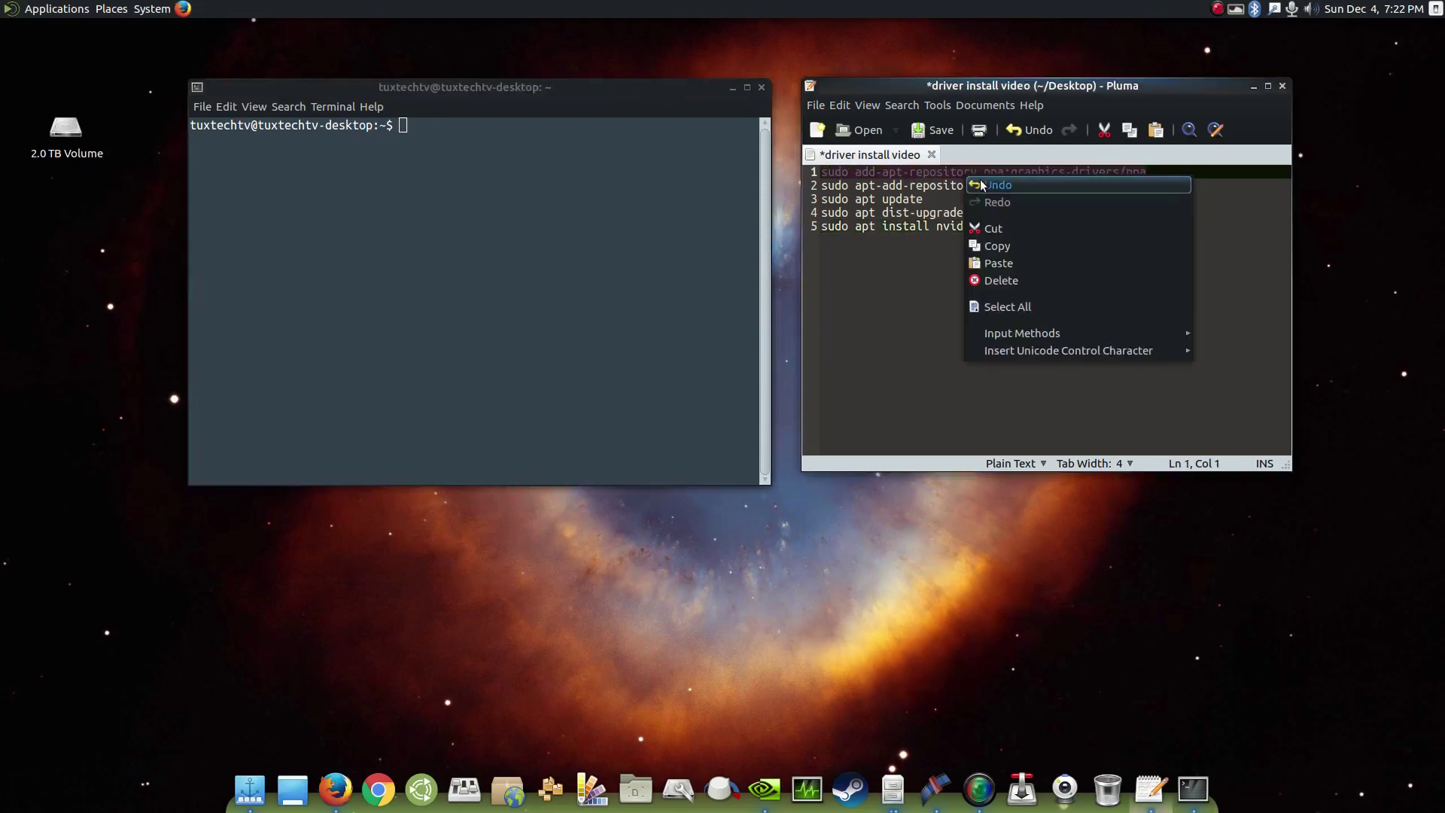
pyautogui.click(1024, 250)
pyautogui.rightClick(532, 284)
pyautogui.click(572, 294)
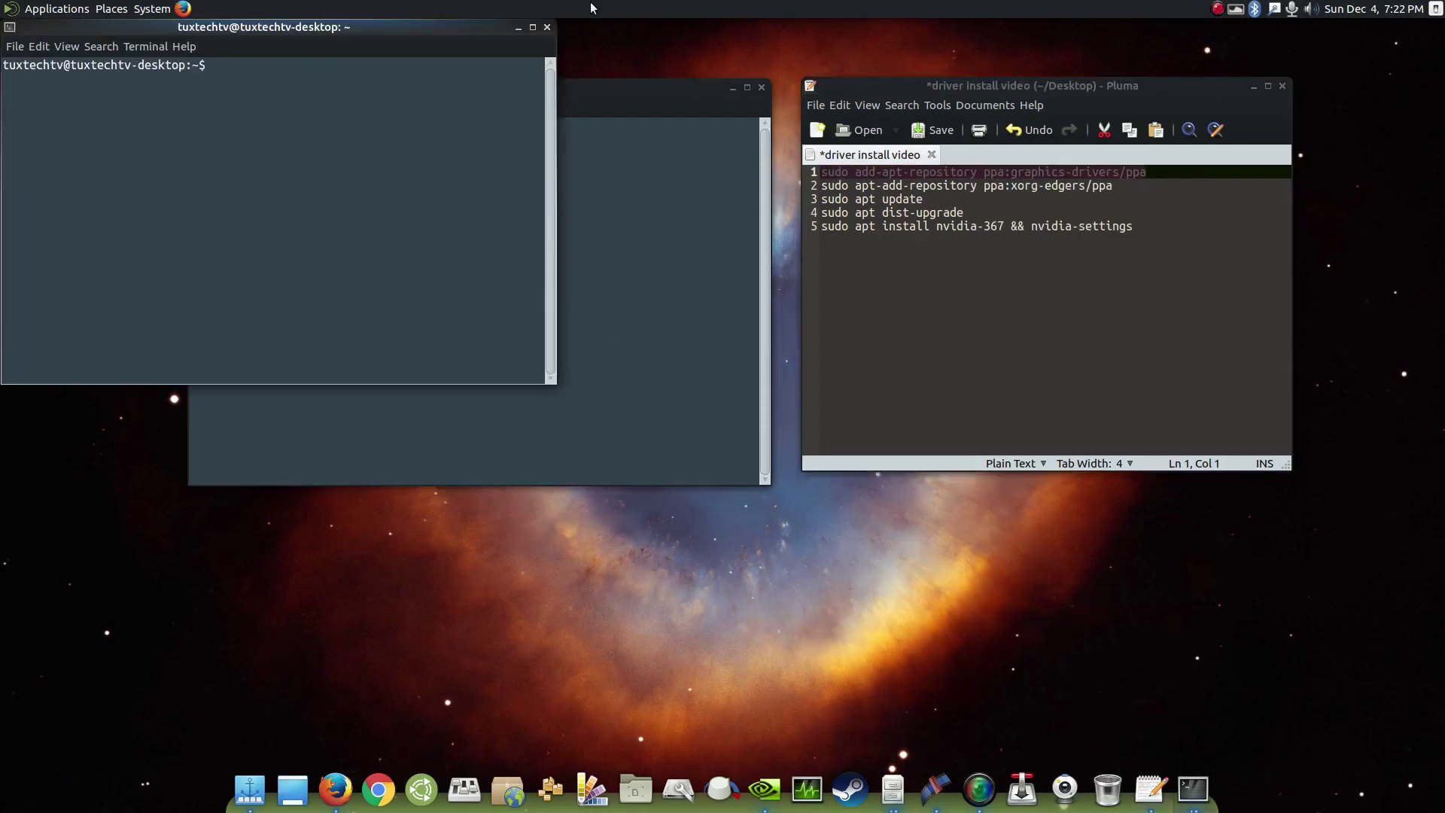
# Close the extra terminal, then paste and run the graphics-drivers PPA command with sudo, confirming it
pyautogui.click(548, 28)
pyautogui.rightClick(543, 222)
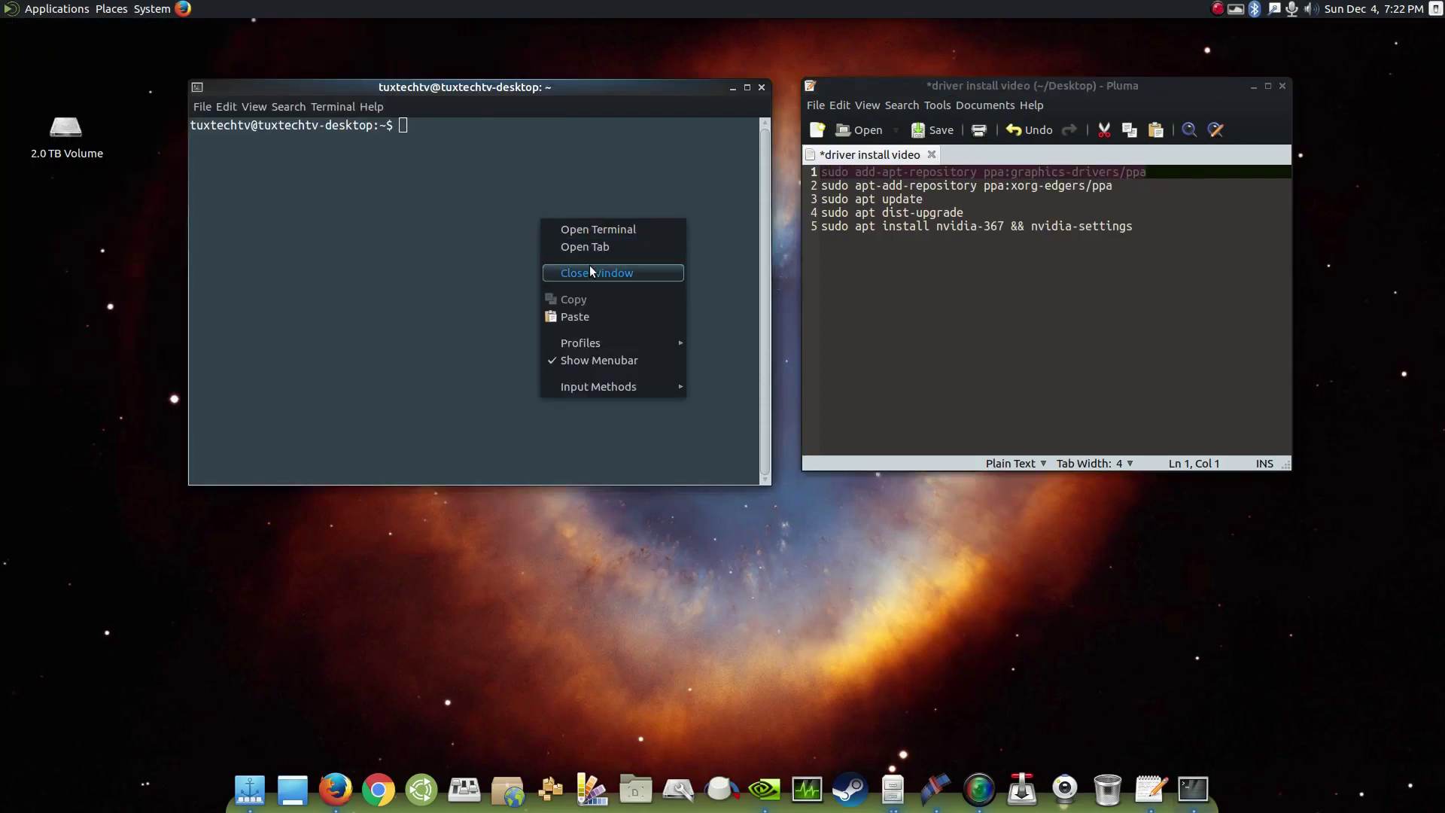
pyautogui.click(599, 310)
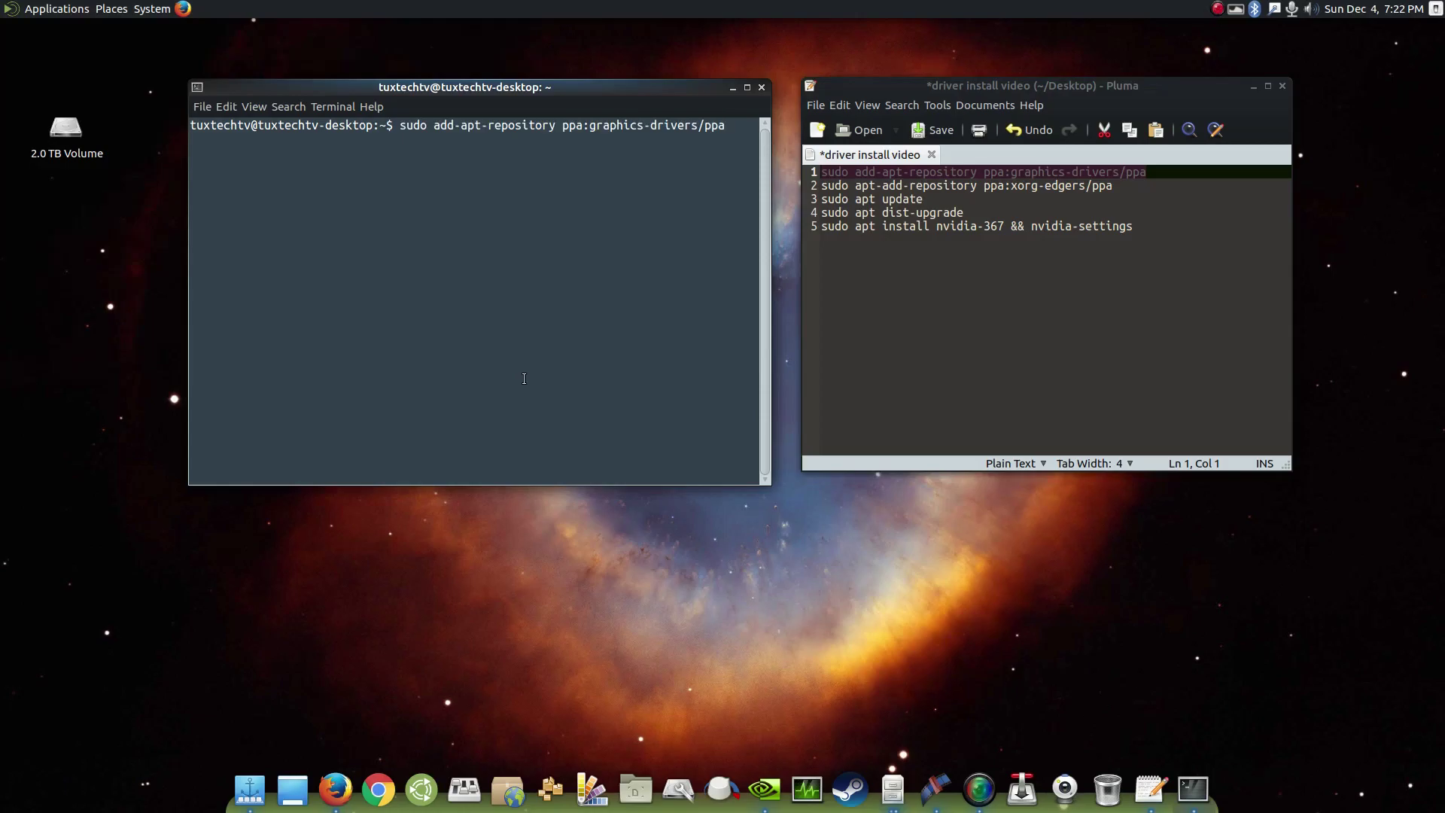
pyautogui.press('Return')
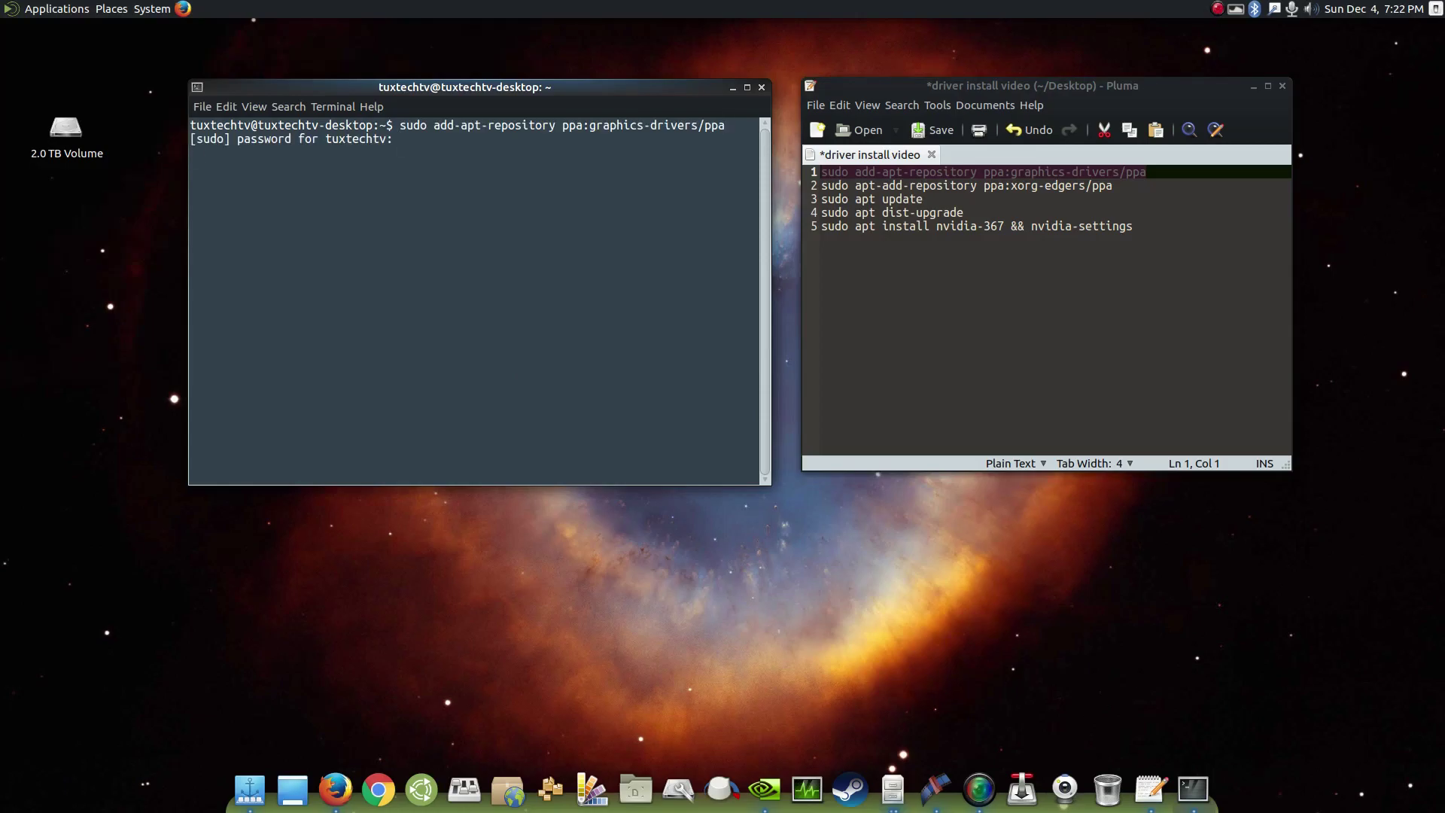
pyautogui.press('Return')
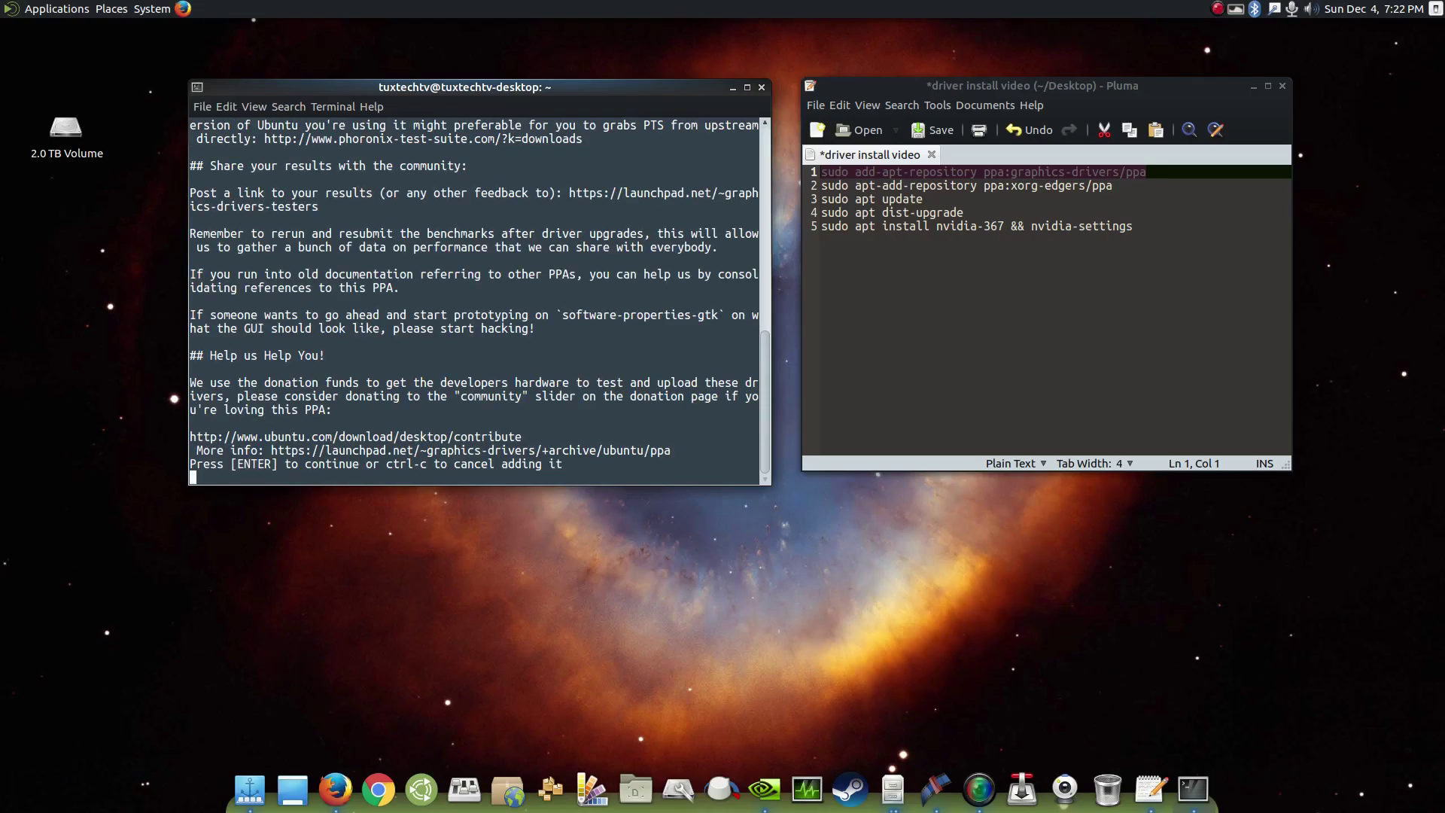
pyautogui.press('Return')
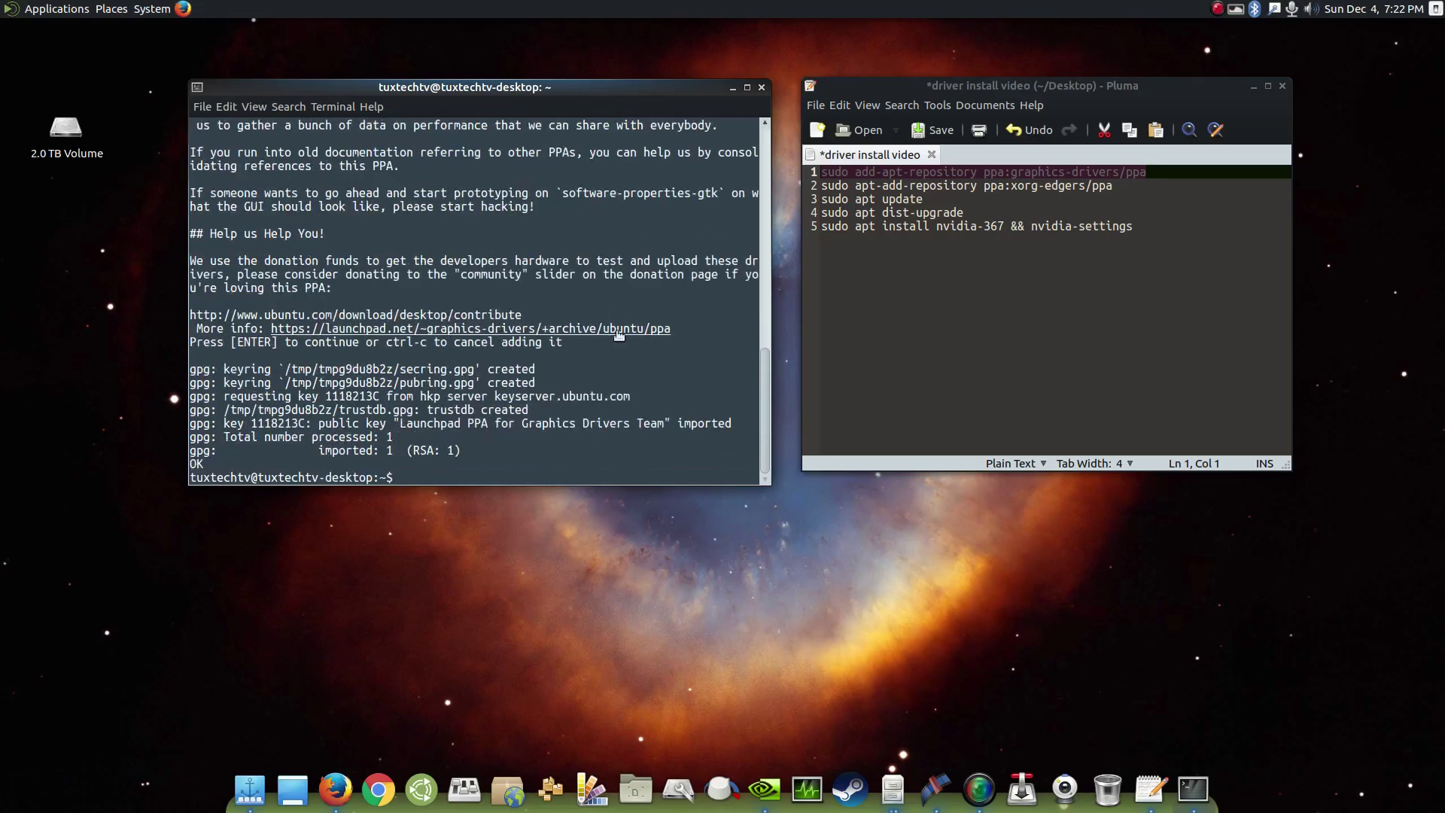
# Copy the note's second line and run it to add the xorg-edgers PPA, confirming it
pyautogui.tripleClick(959, 188)
pyautogui.hotkey('ctrl', 'c')
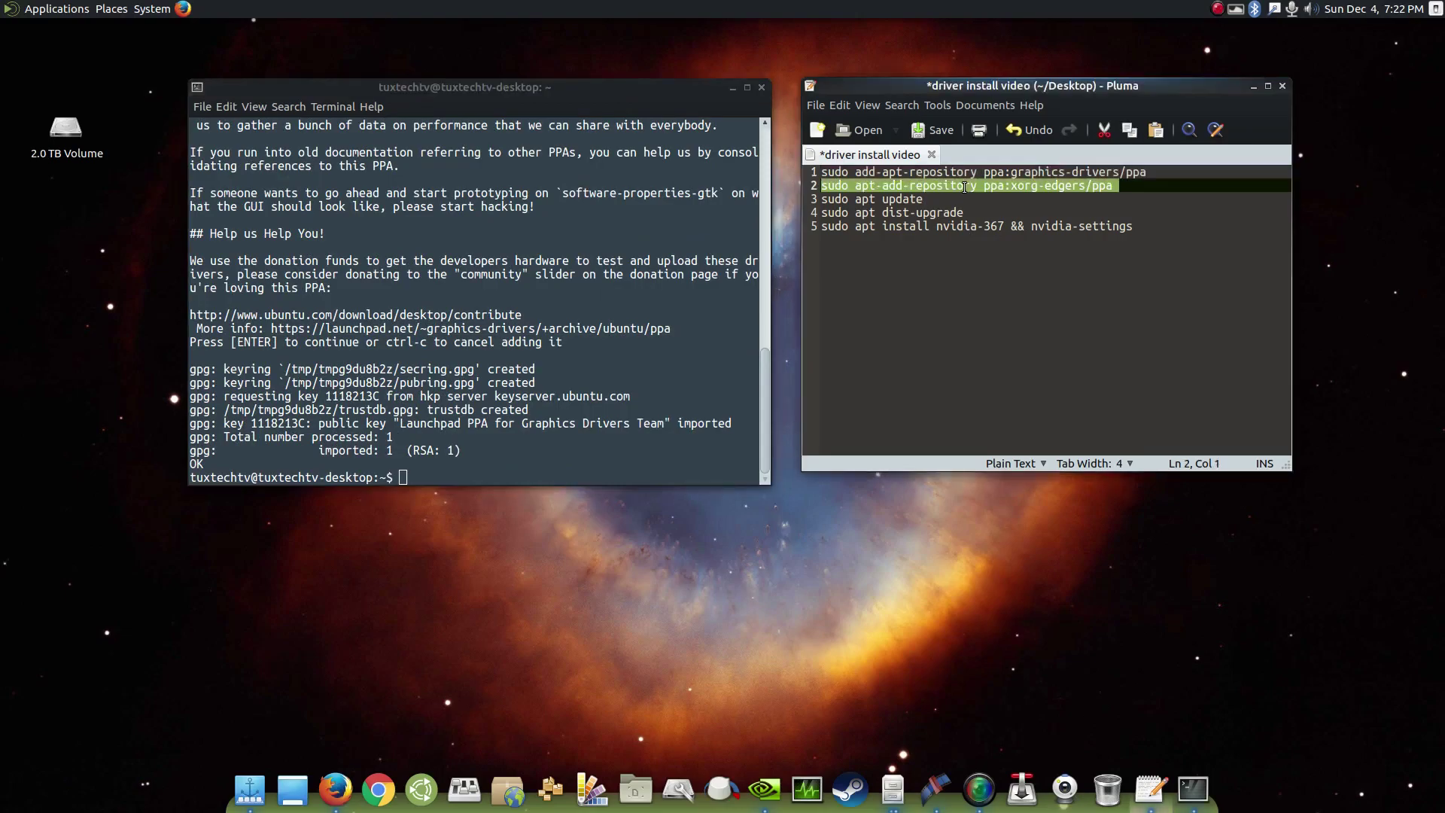
pyautogui.rightClick(962, 188)
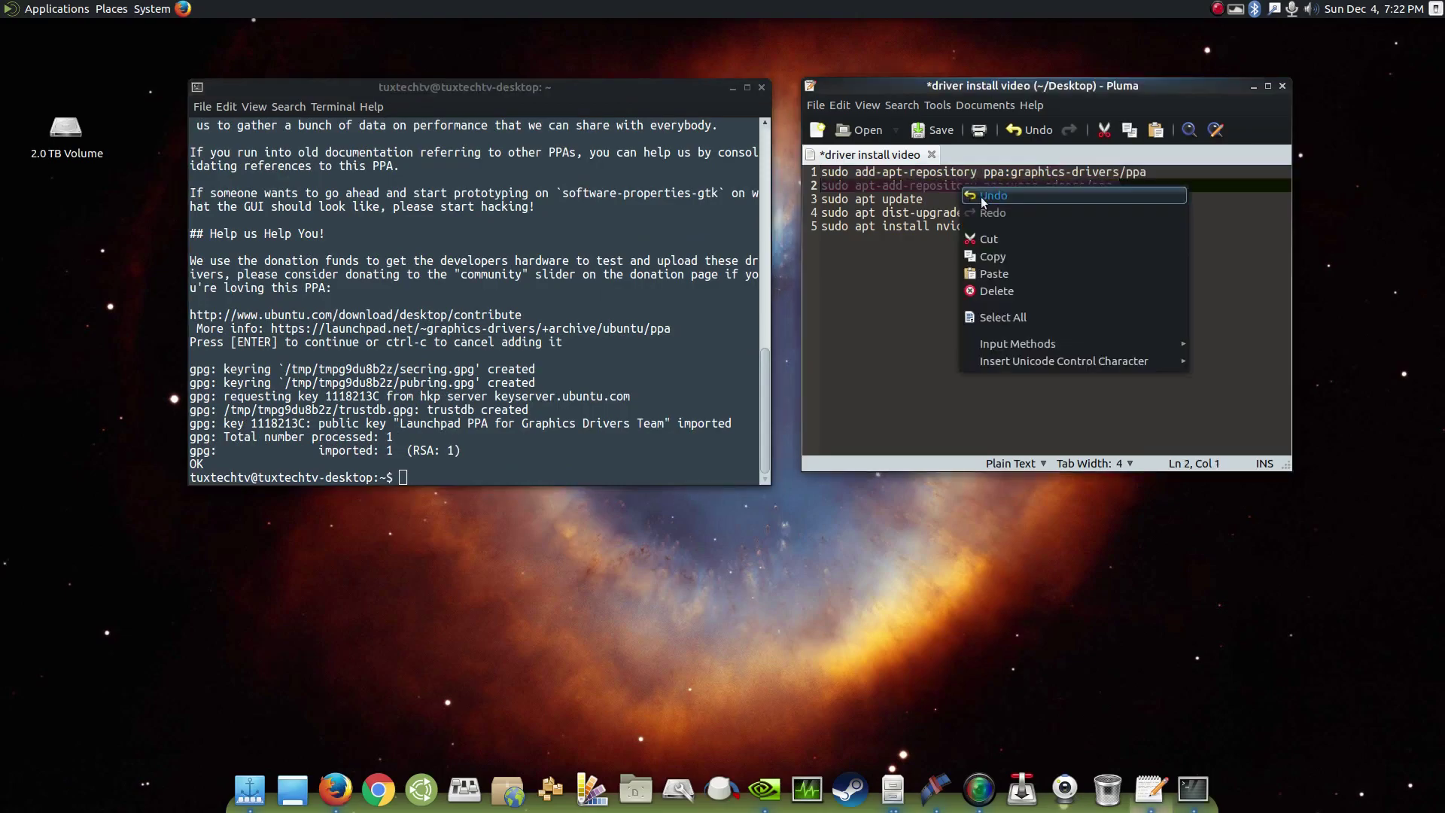
pyautogui.click(1031, 259)
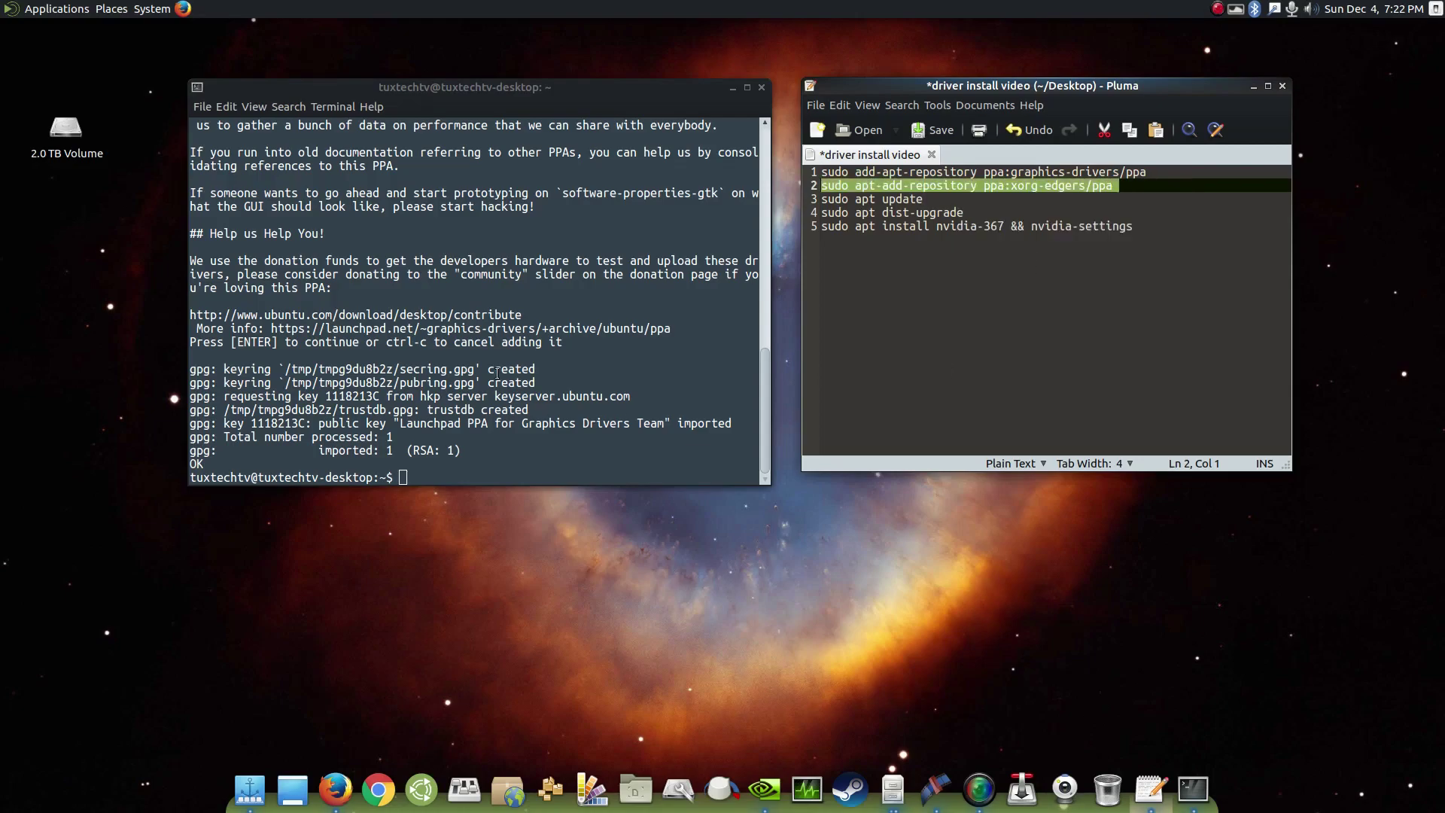
pyautogui.click(583, 464)
pyautogui.rightClick(586, 460)
pyautogui.click(662, 559)
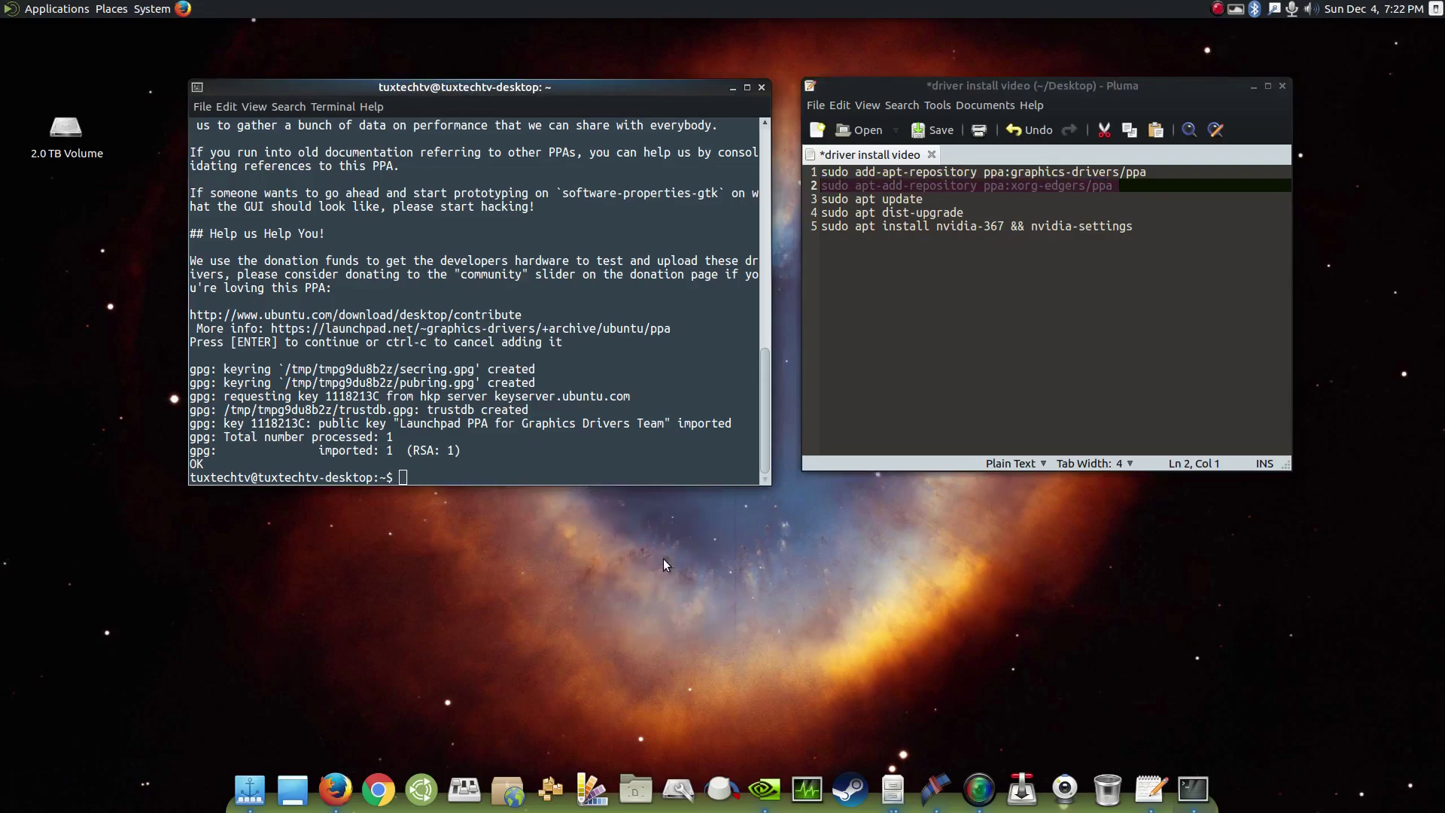
pyautogui.press('Return')
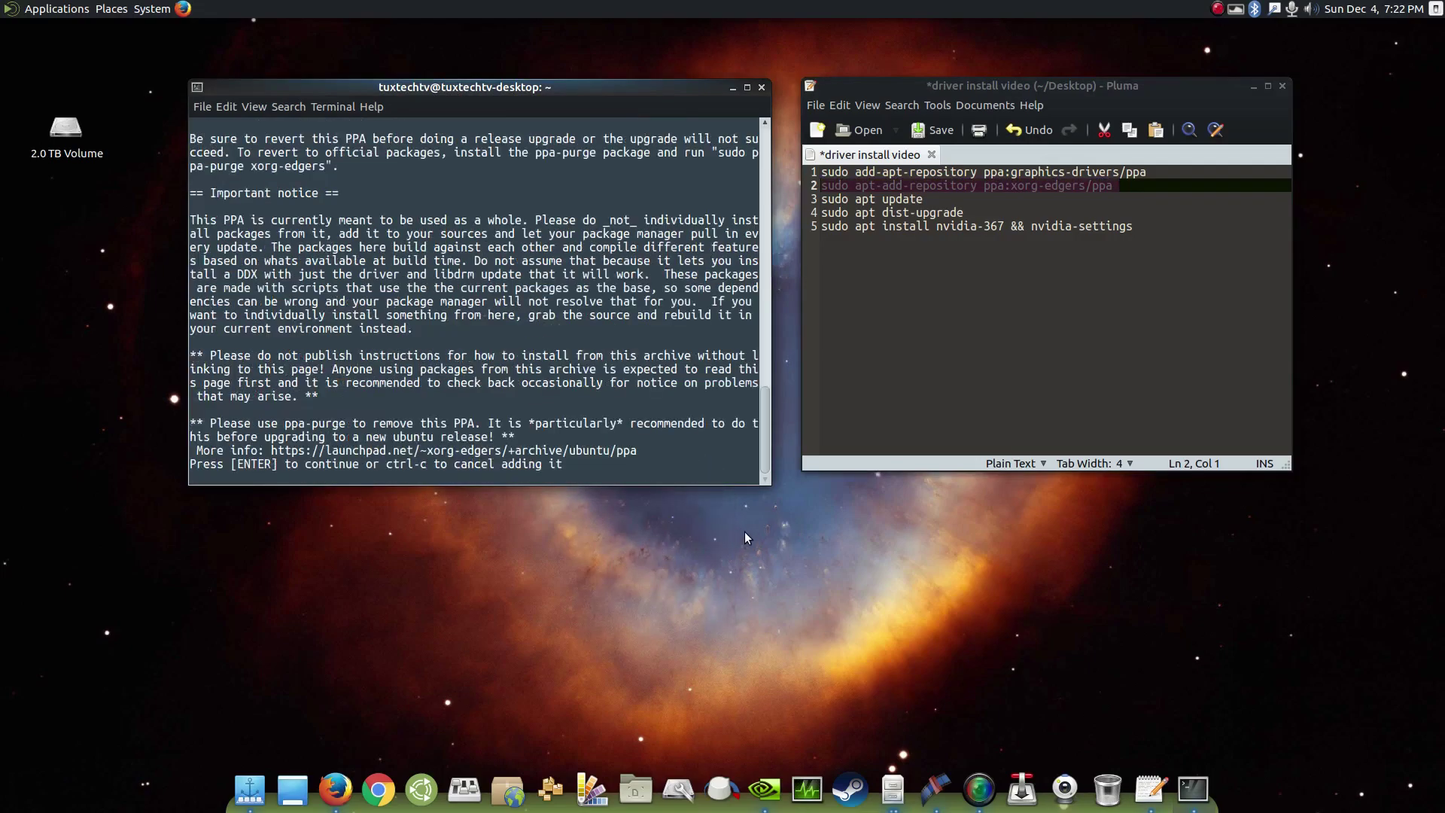
pyautogui.press('Return')
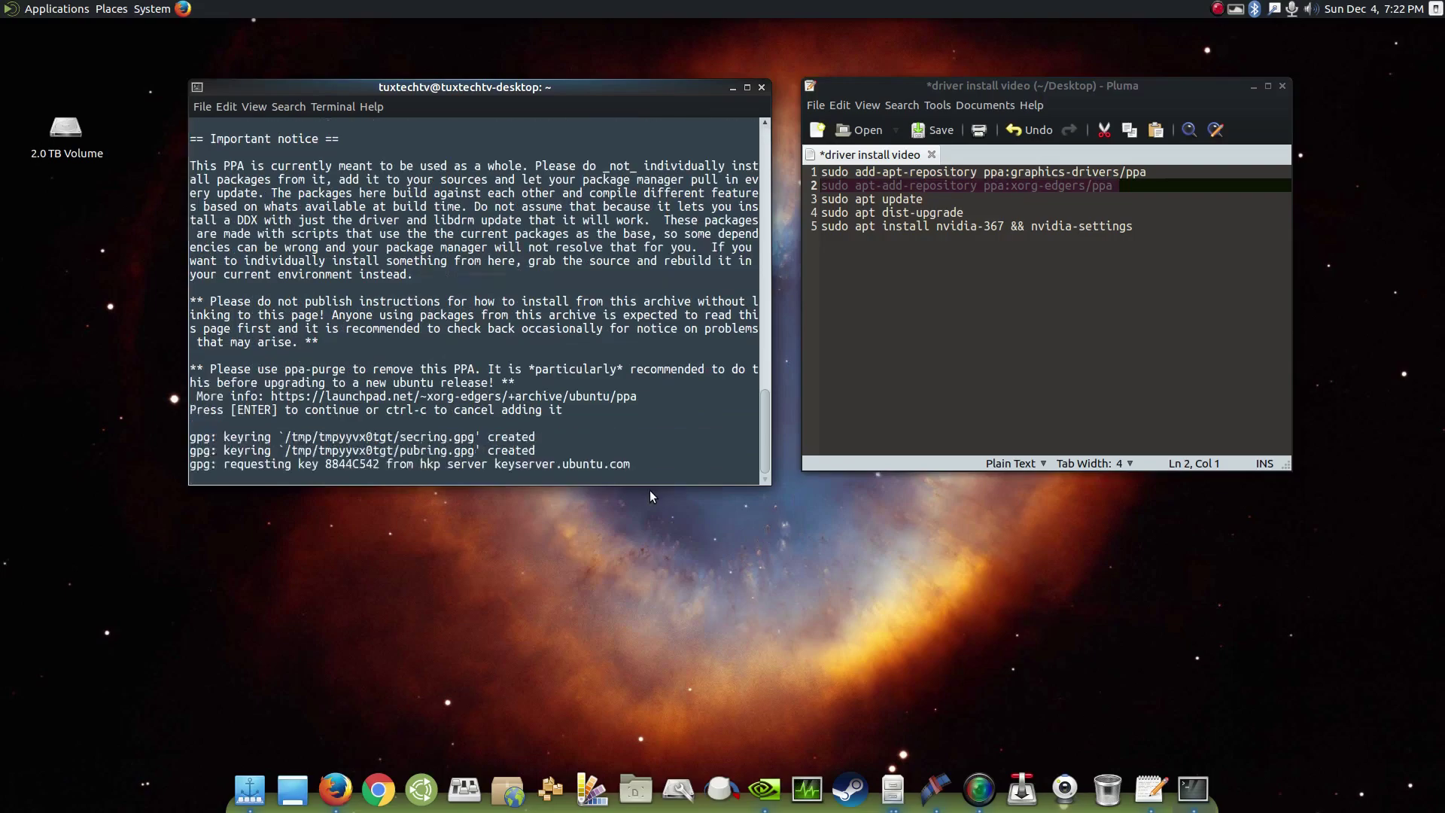
pyautogui.click(974, 174)
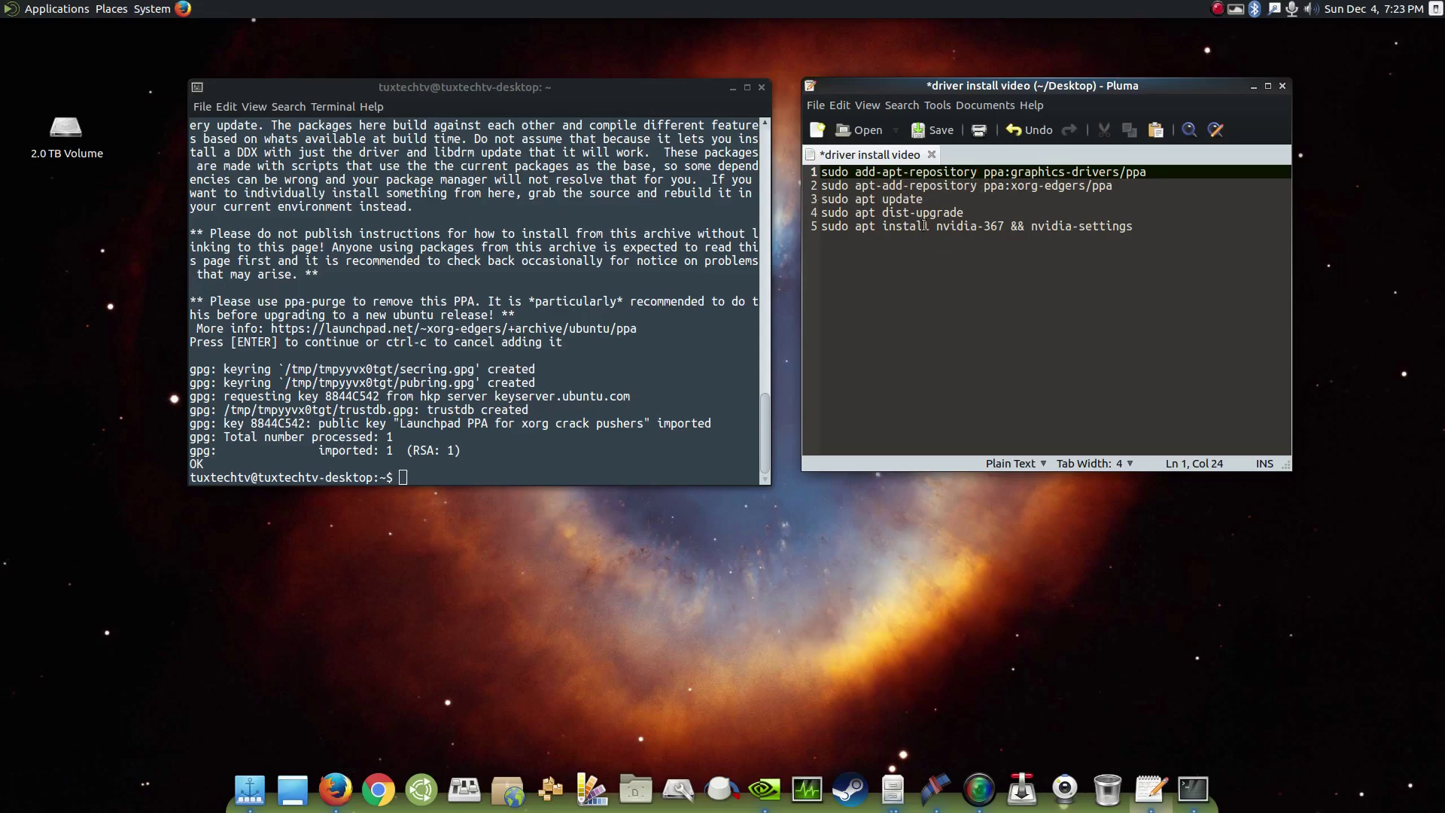
# Copy the 'sudo apt update' line from the notes and run it in the terminal
pyautogui.moveTo(924, 200); pyautogui.dragTo(821, 200)
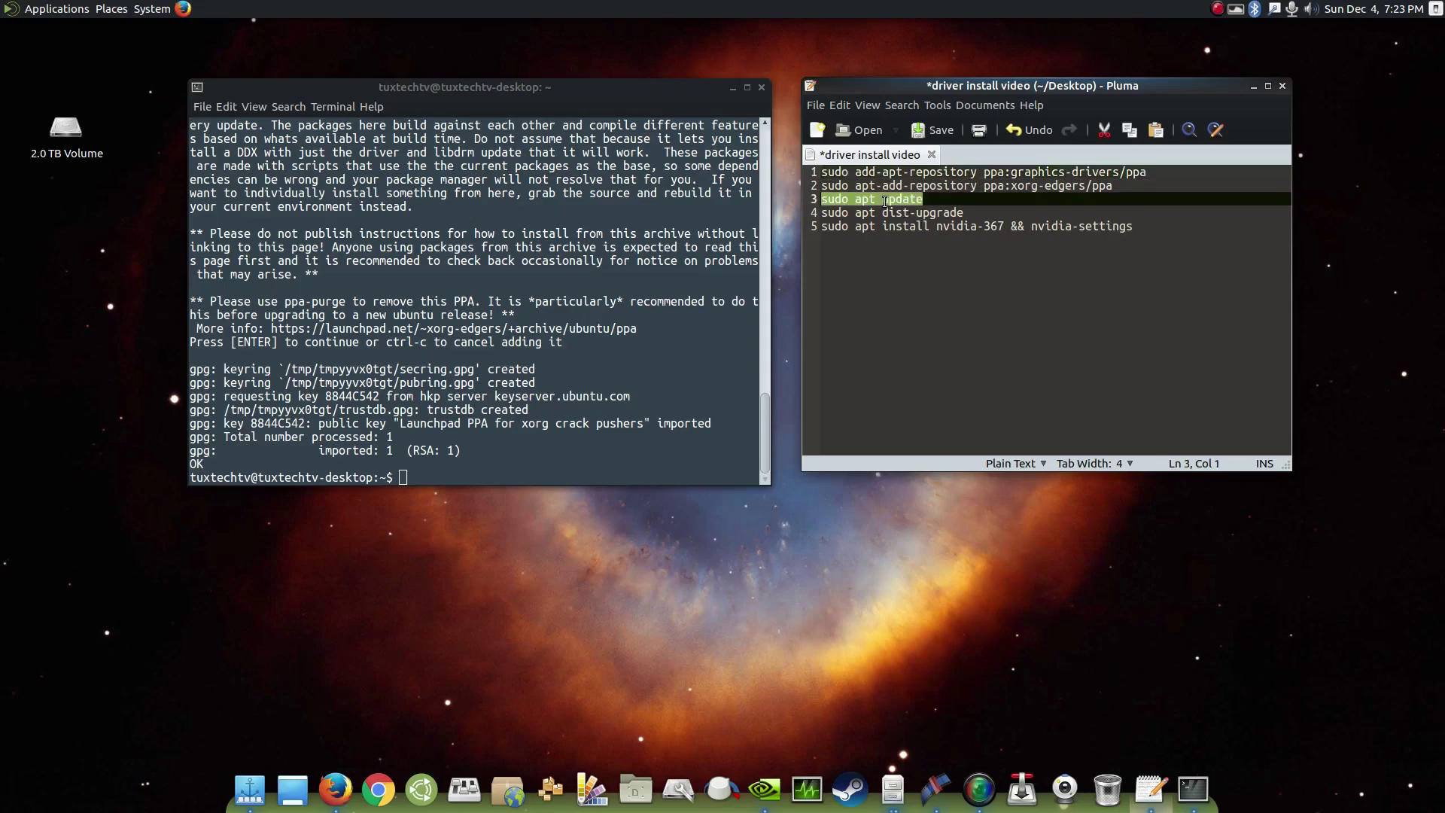
pyautogui.rightClick(933, 200)
pyautogui.click(937, 273)
pyautogui.click(500, 452)
pyautogui.rightClick(500, 451)
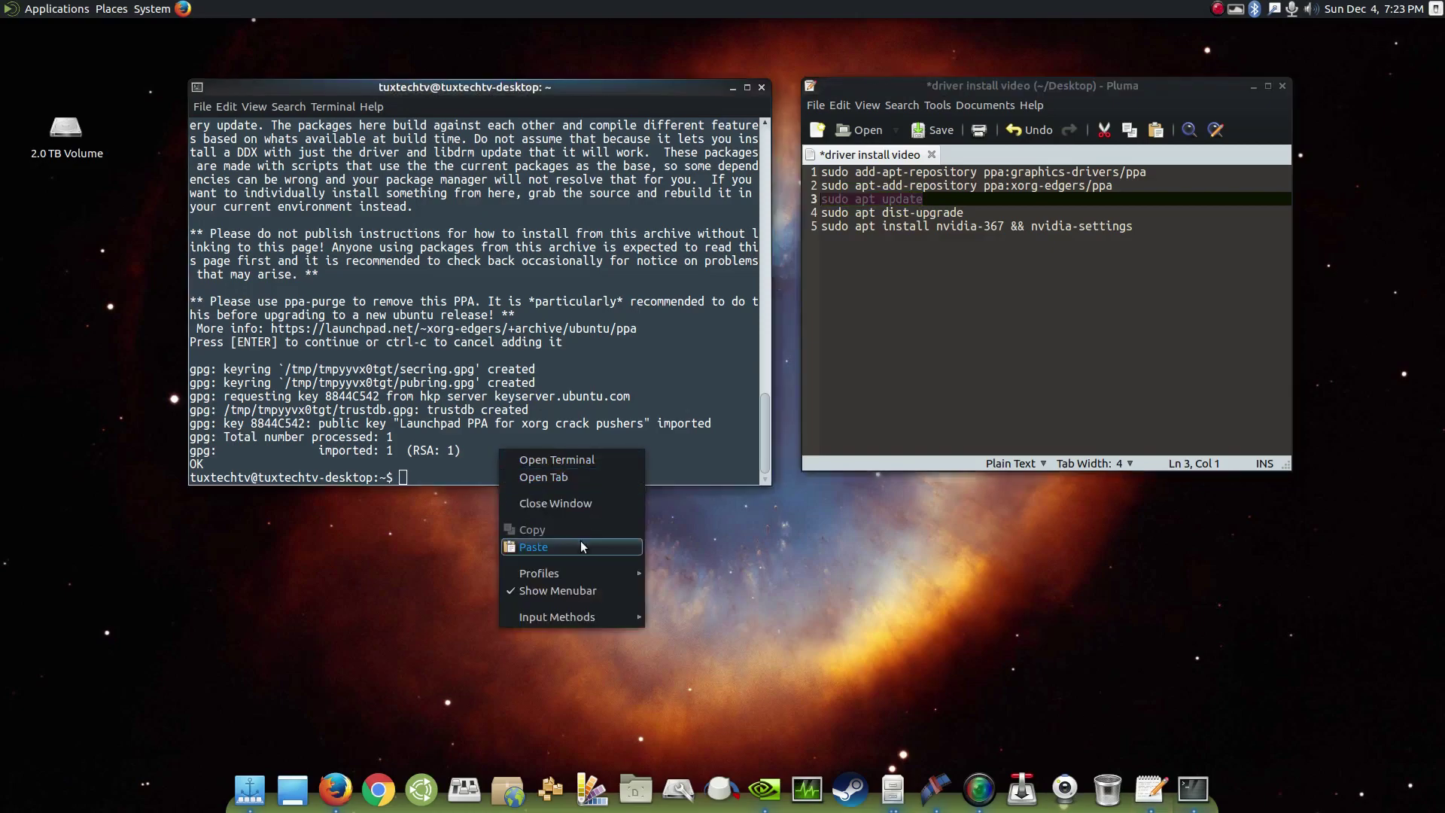
pyautogui.click(628, 546)
pyautogui.press('Return')
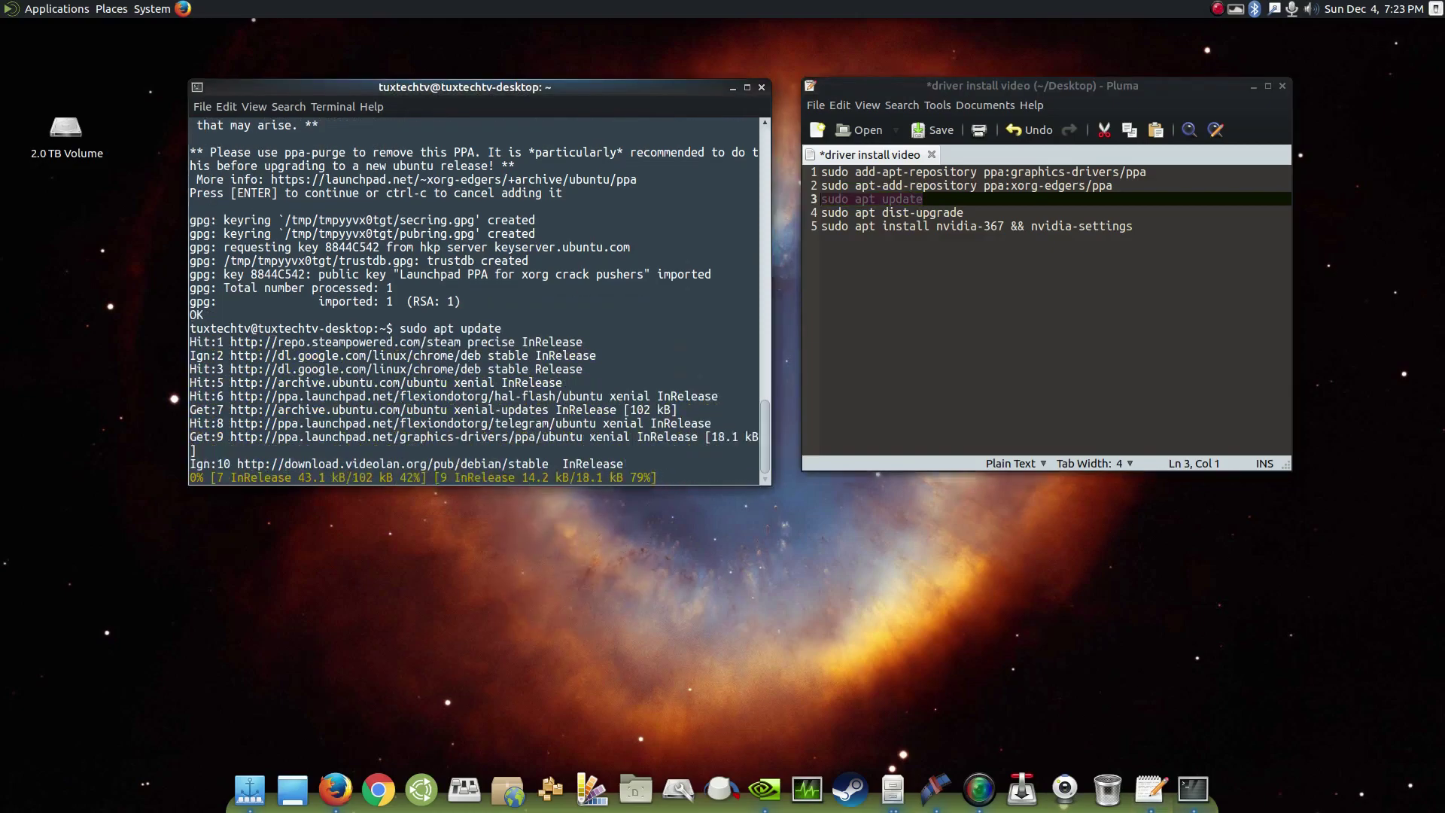
# Copy the 'sudo apt dist-upgrade' line and select the 'apt list --upgradable' hint in the output
pyautogui.moveTo(964, 212); pyautogui.dragTo(821, 212)
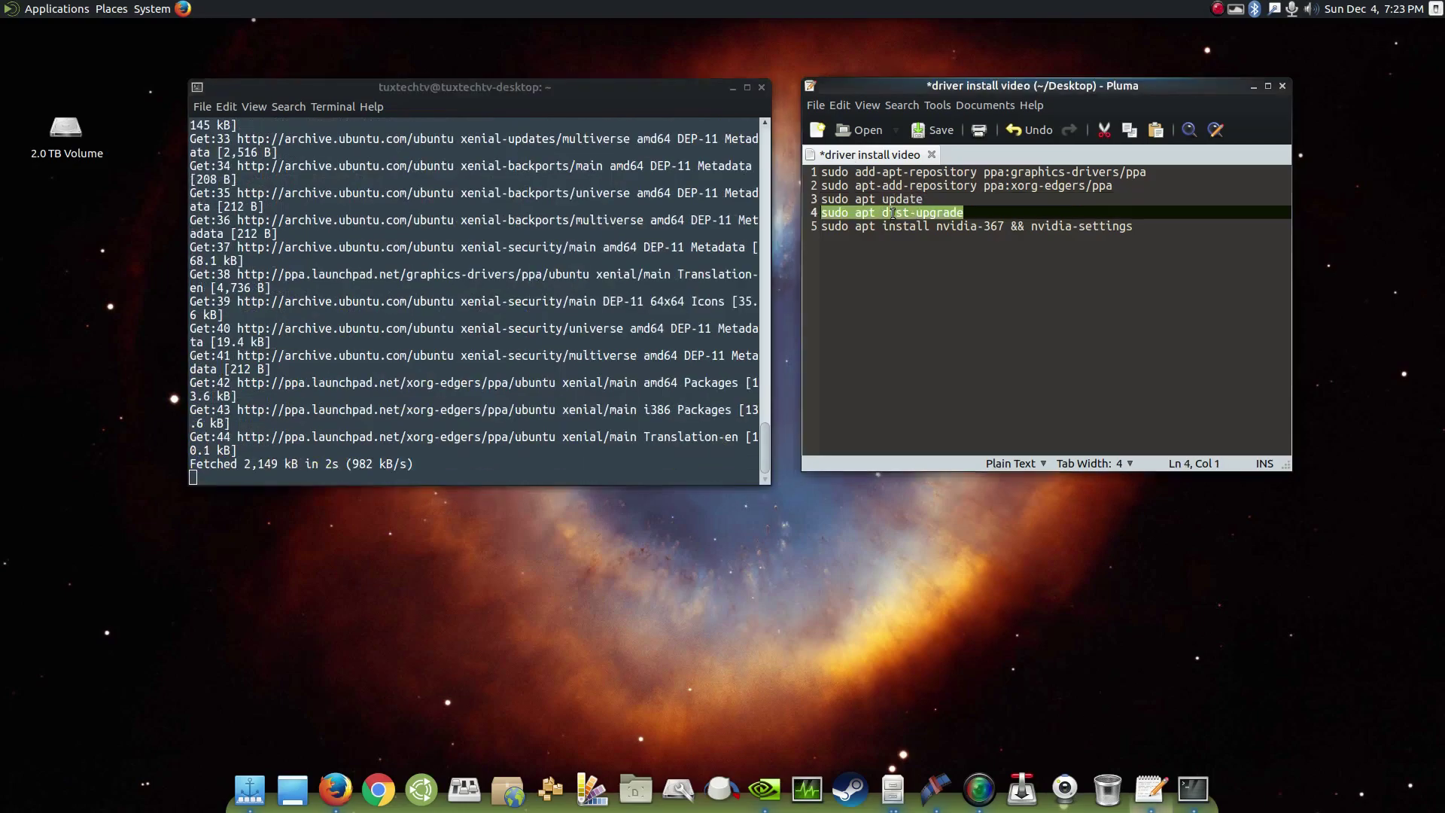
pyautogui.rightClick(891, 213)
pyautogui.click(977, 286)
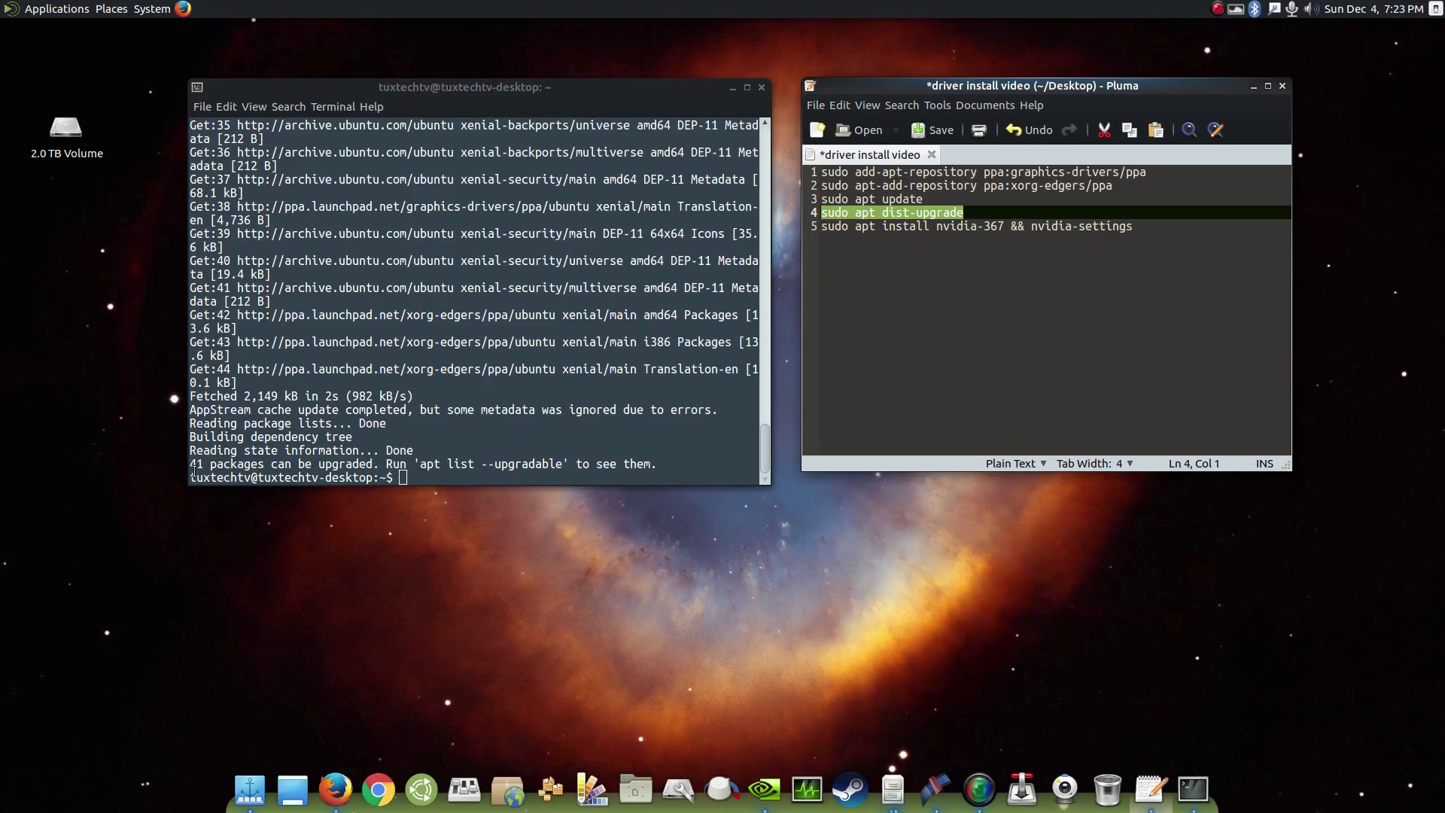
pyautogui.moveTo(419, 464); pyautogui.dragTo(553, 462)
# Copy the 'apt list --upgradable' command from the output and run it prefixed with sudo
pyautogui.rightClick(554, 462)
pyautogui.click(552, 446)
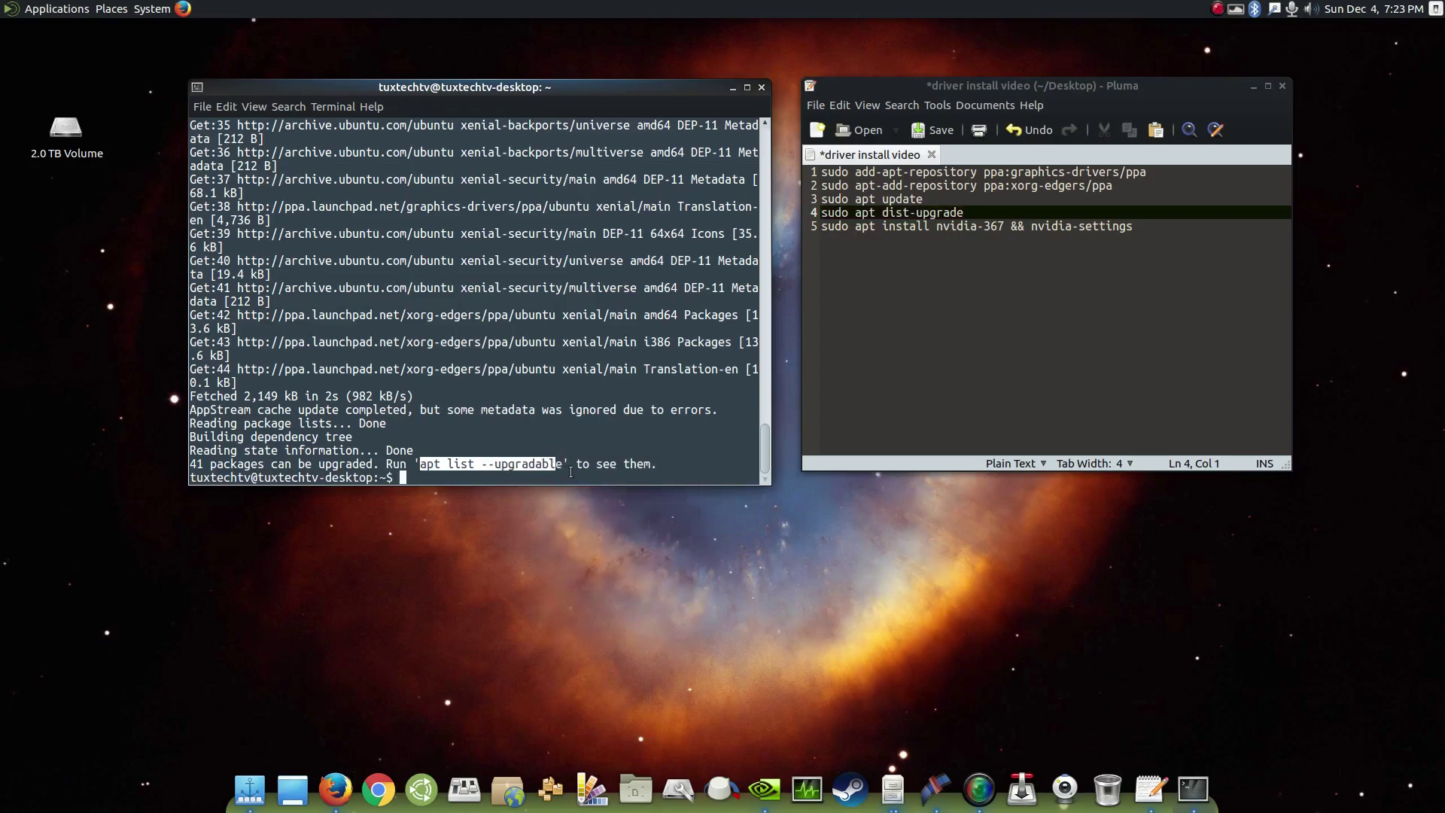
pyautogui.click(447, 474)
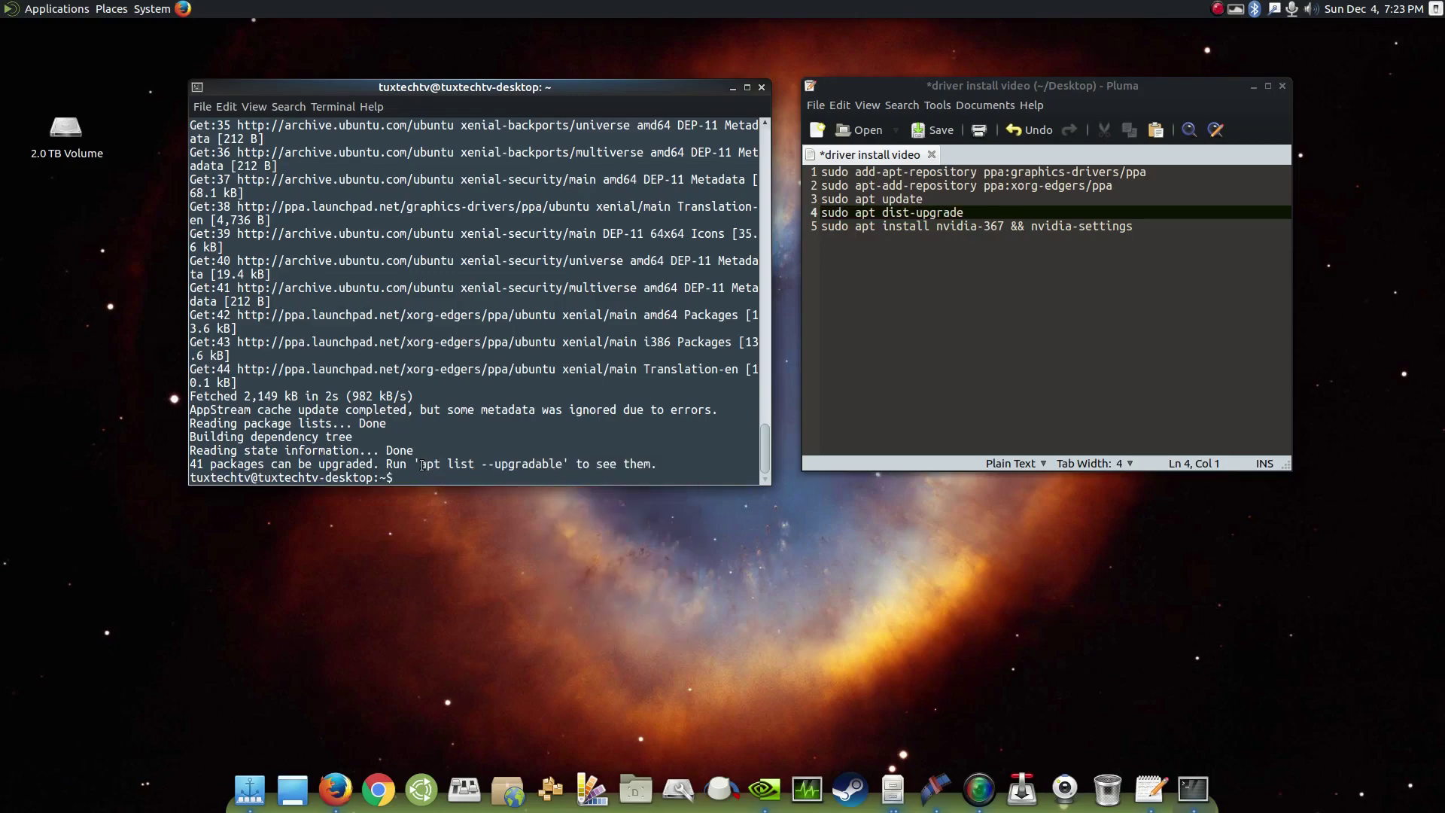
pyautogui.moveTo(421, 464); pyautogui.dragTo(559, 464)
pyautogui.rightClick(554, 463)
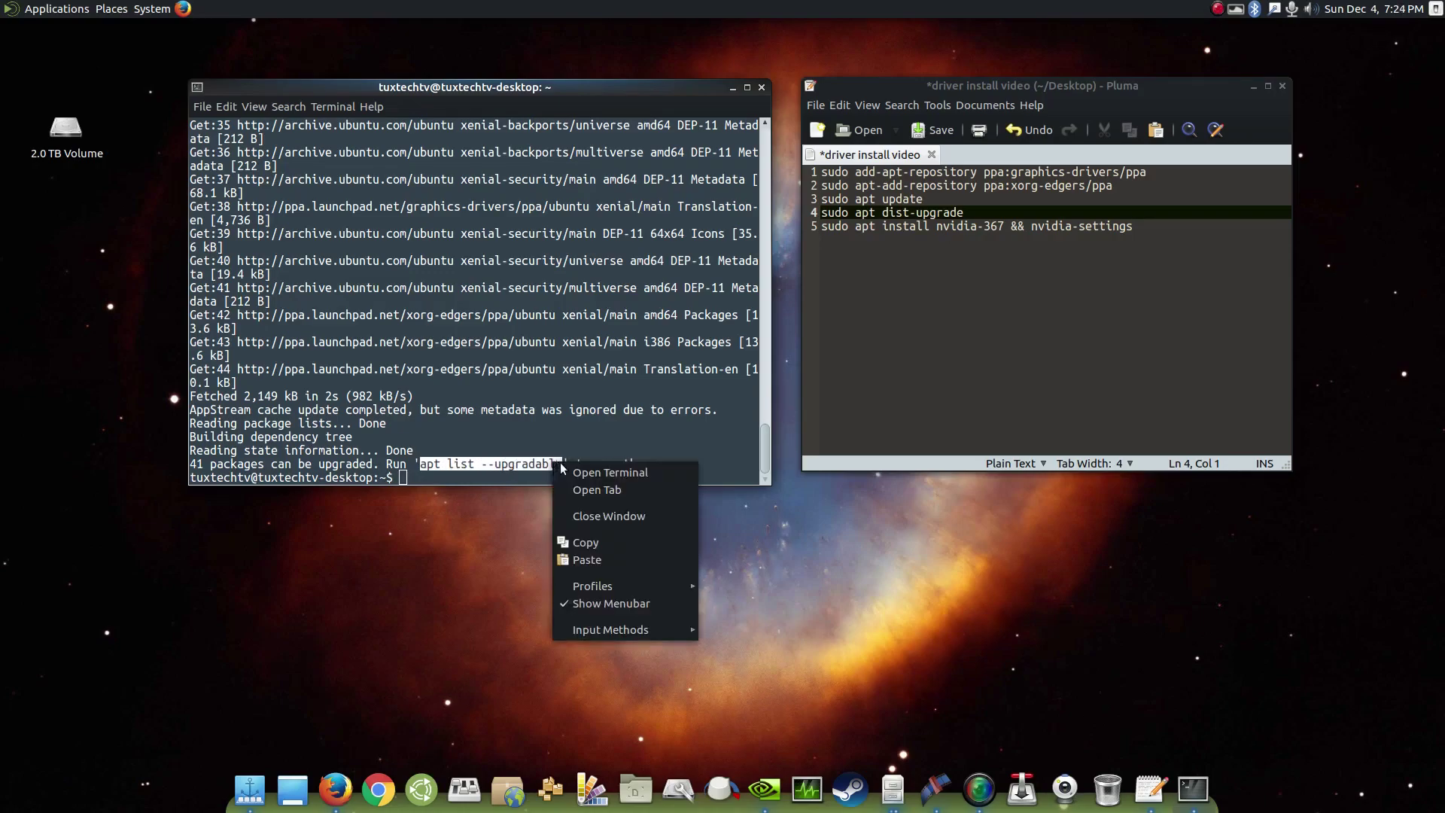
pyautogui.click(618, 545)
pyautogui.doubleClick(669, 450)
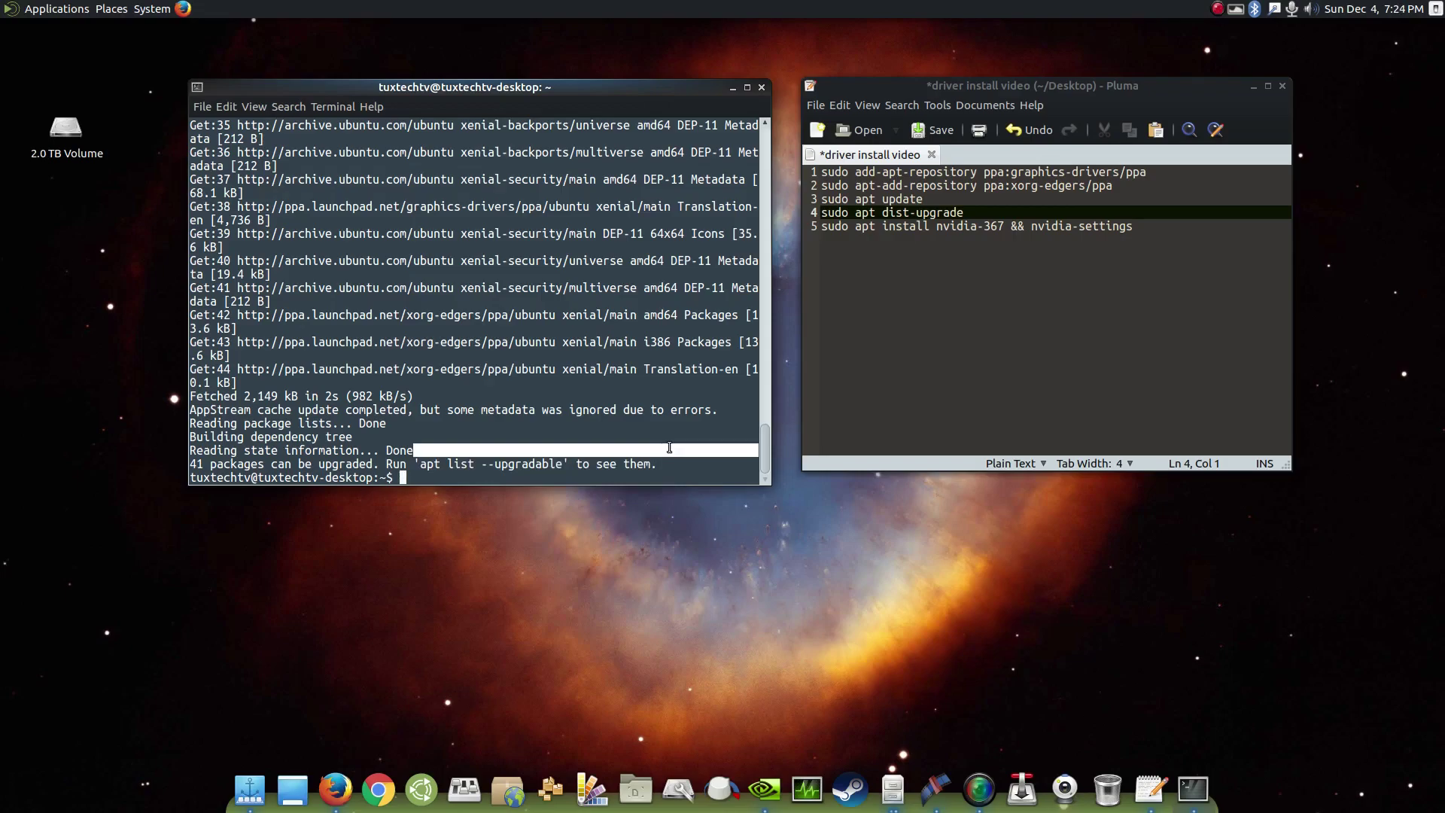
pyautogui.write('sudo')
pyautogui.hotkey('ctrl', 'shift', 'v')
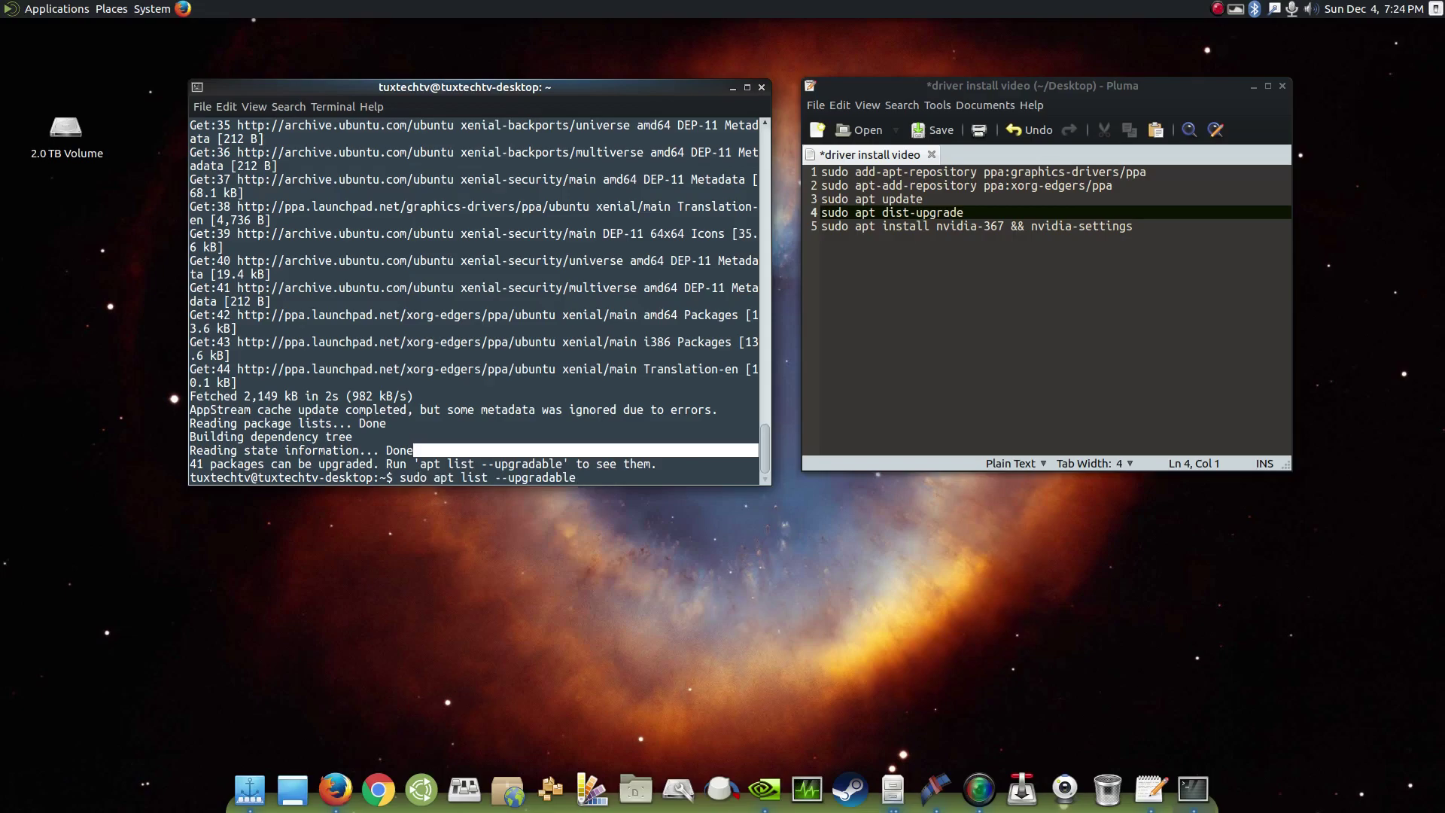
pyautogui.press('Return')
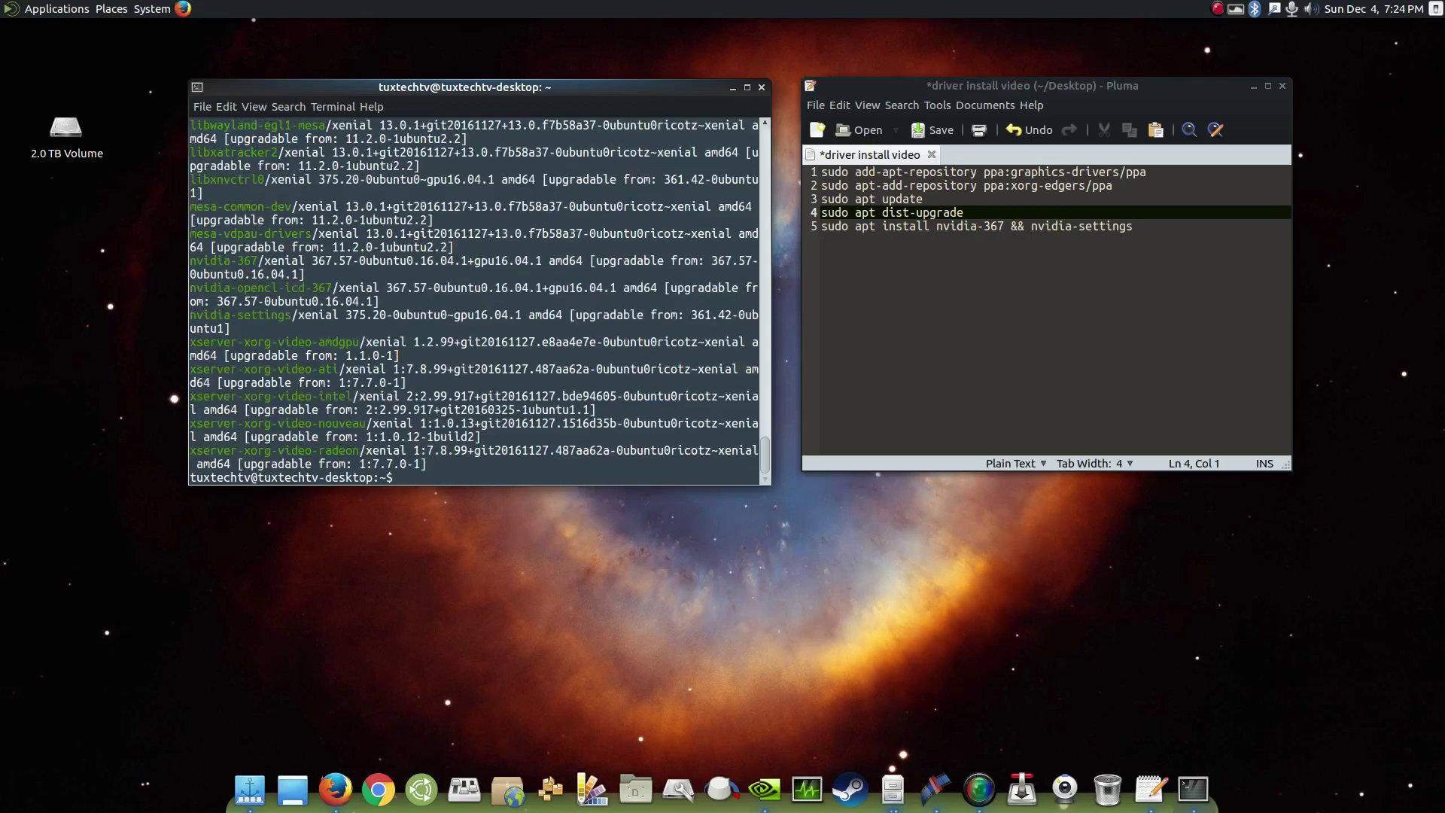
# Scroll through the upgradable package list, checking nvidia-367 and nvidia-settings
pyautogui.scroll(5, 351, 380)
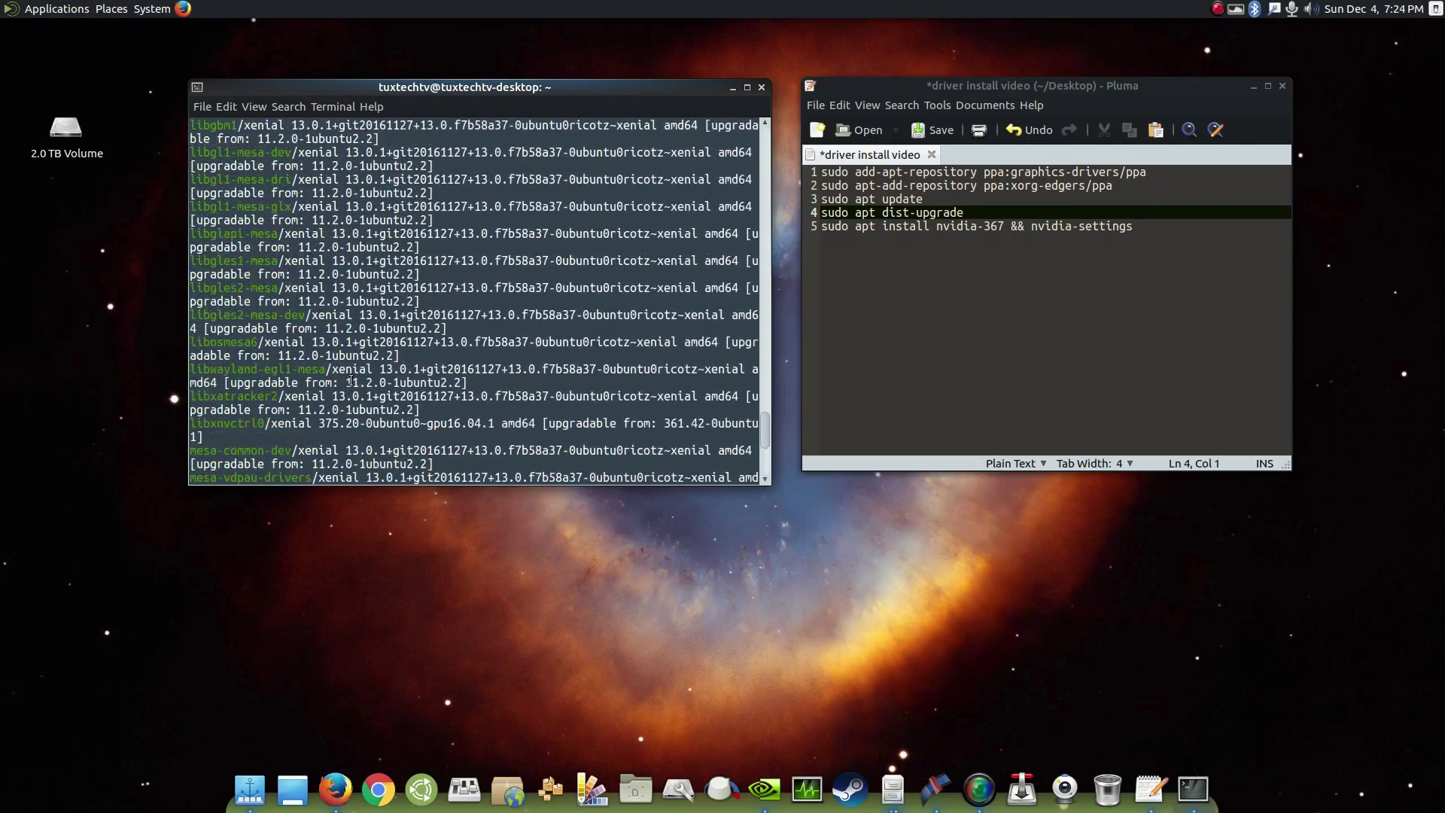
pyautogui.scroll(10, 376, 286)
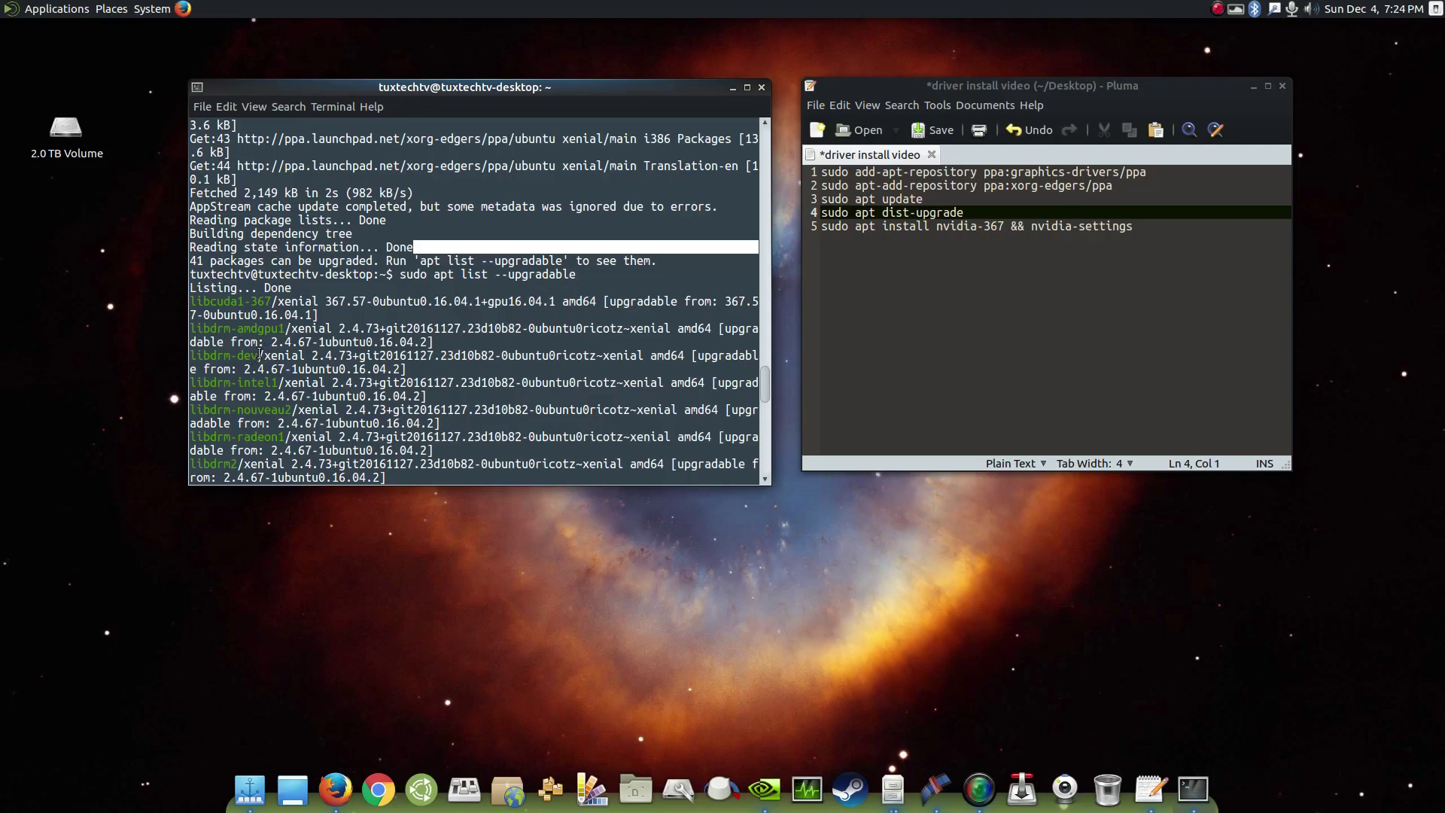
pyautogui.scroll(-3, 329, 330)
pyautogui.scroll(-4, 329, 330)
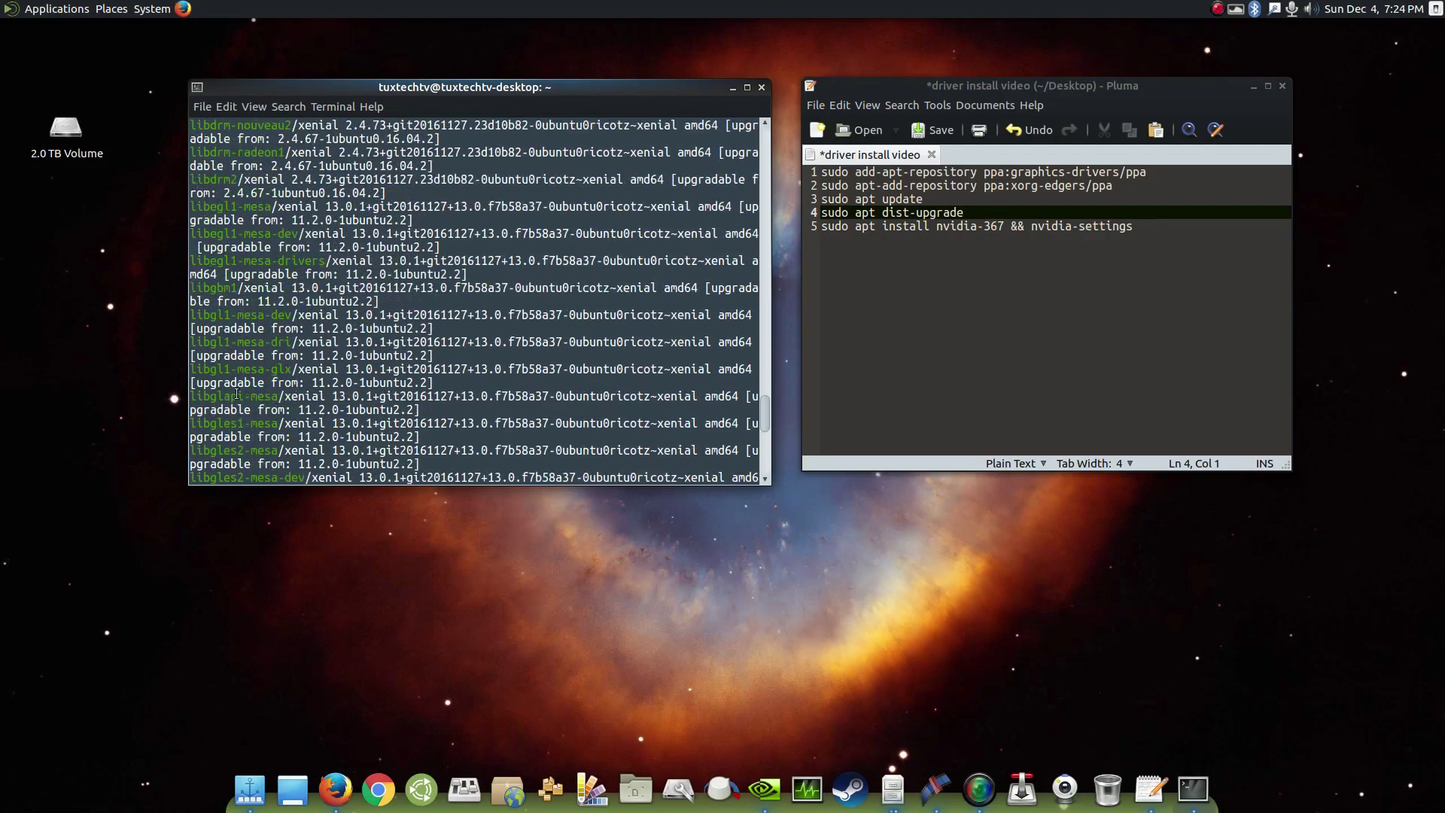
pyautogui.scroll(7, 239, 391)
pyautogui.scroll(-10, 241, 391)
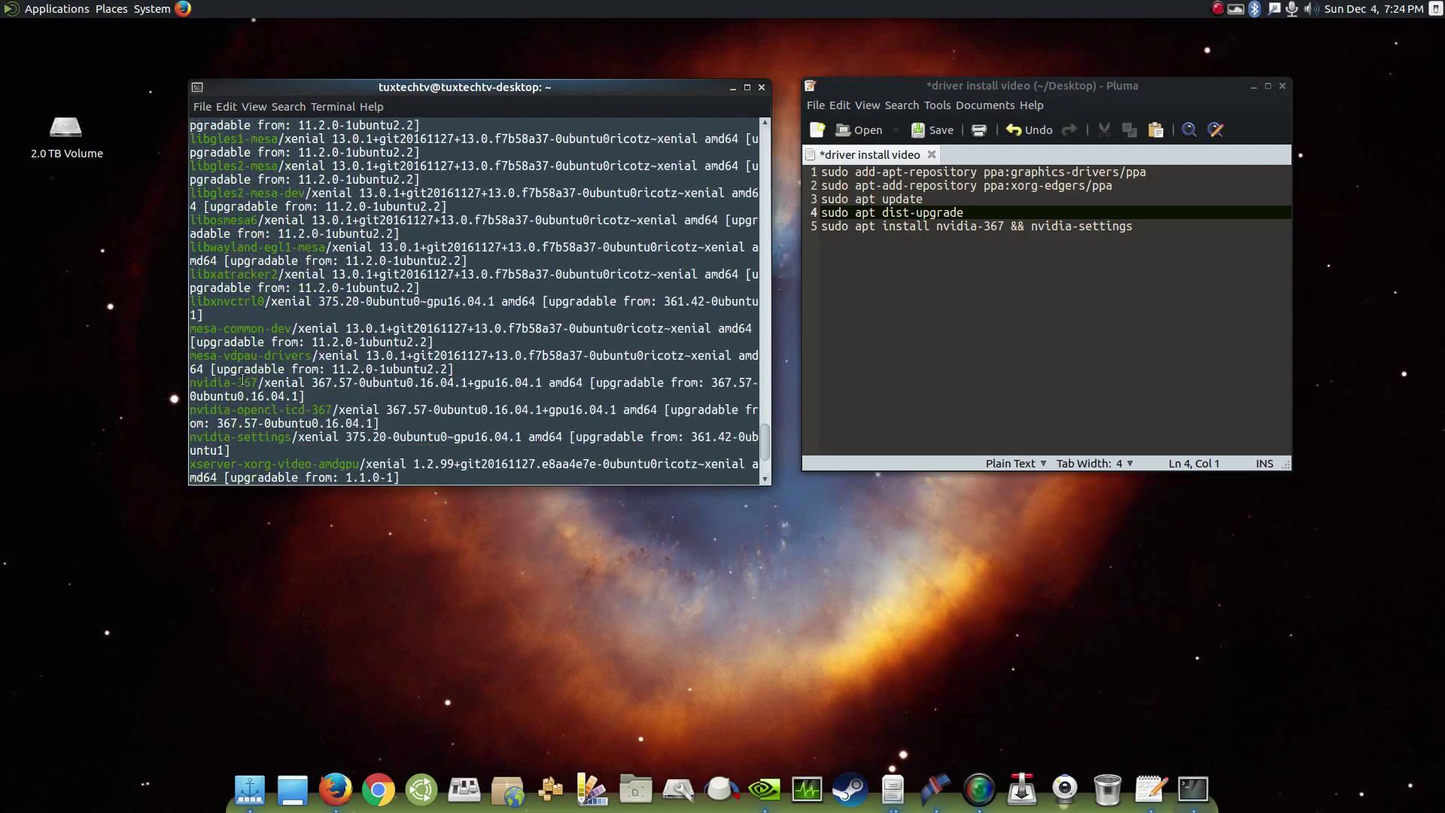
pyautogui.scroll(-3, 243, 380)
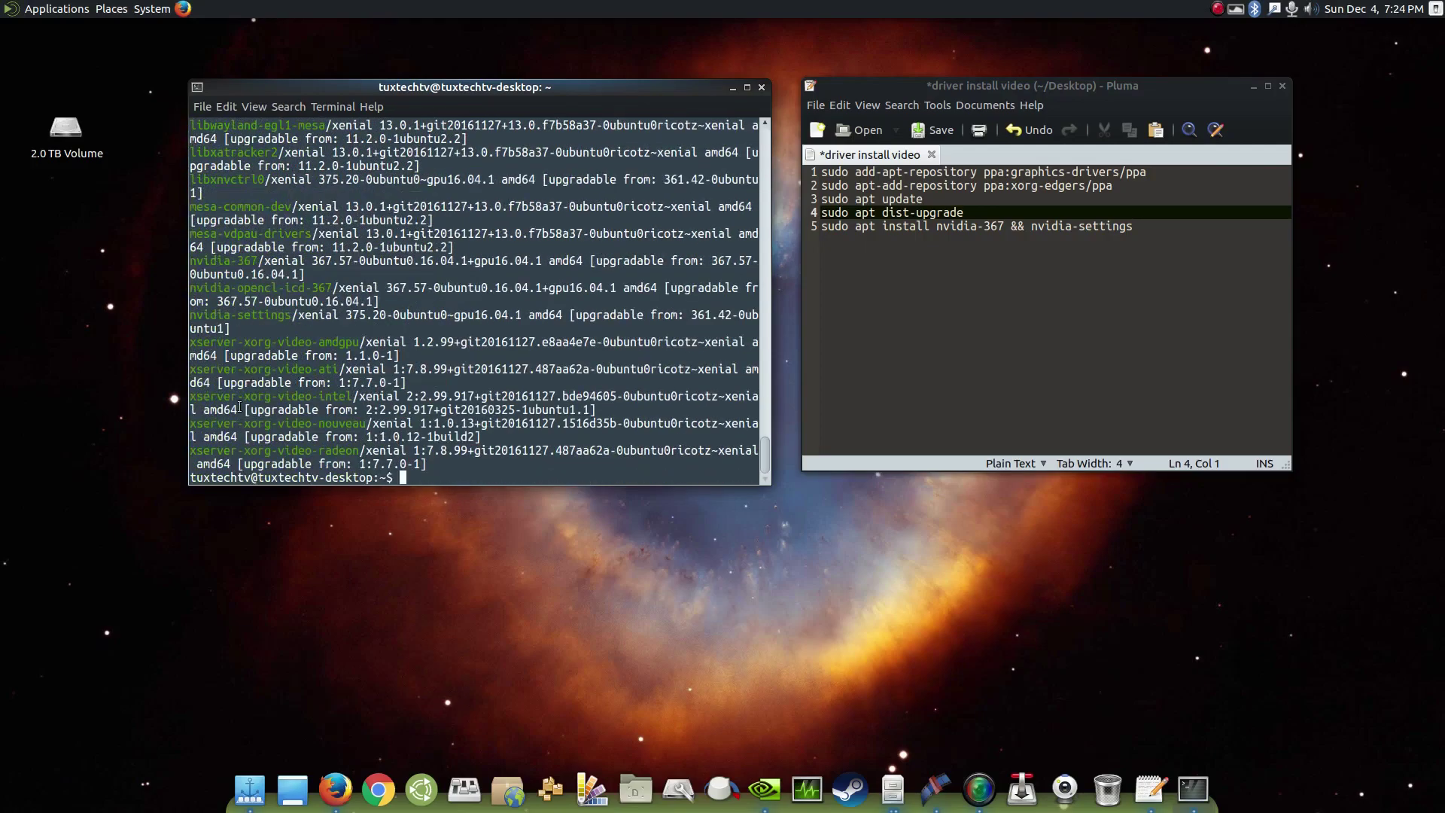
# Copy the 'sudo apt dist-upgrade' line from line 4 of the Pluma notes
pyautogui.rightClick(448, 474)
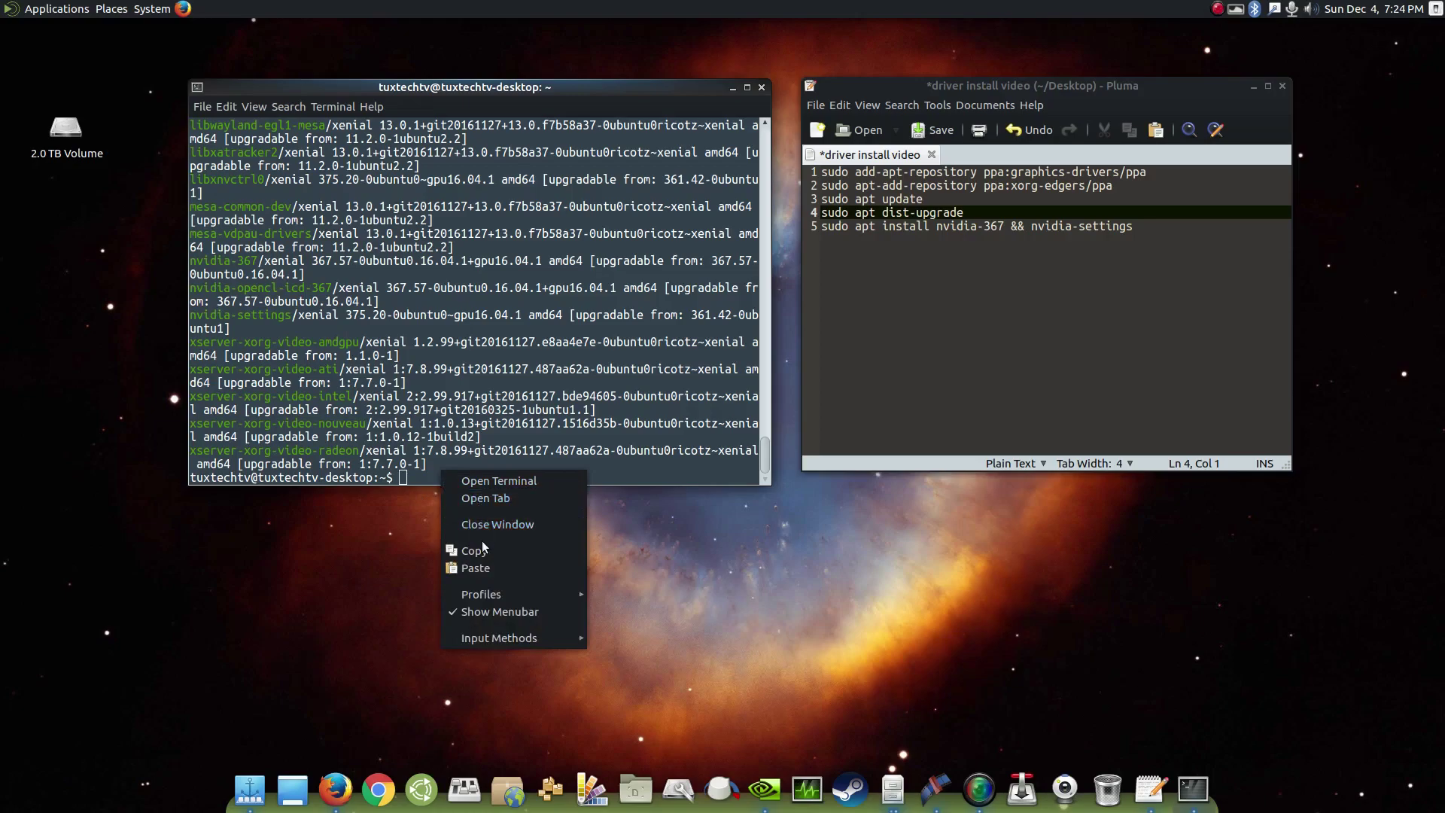
pyautogui.click(912, 217)
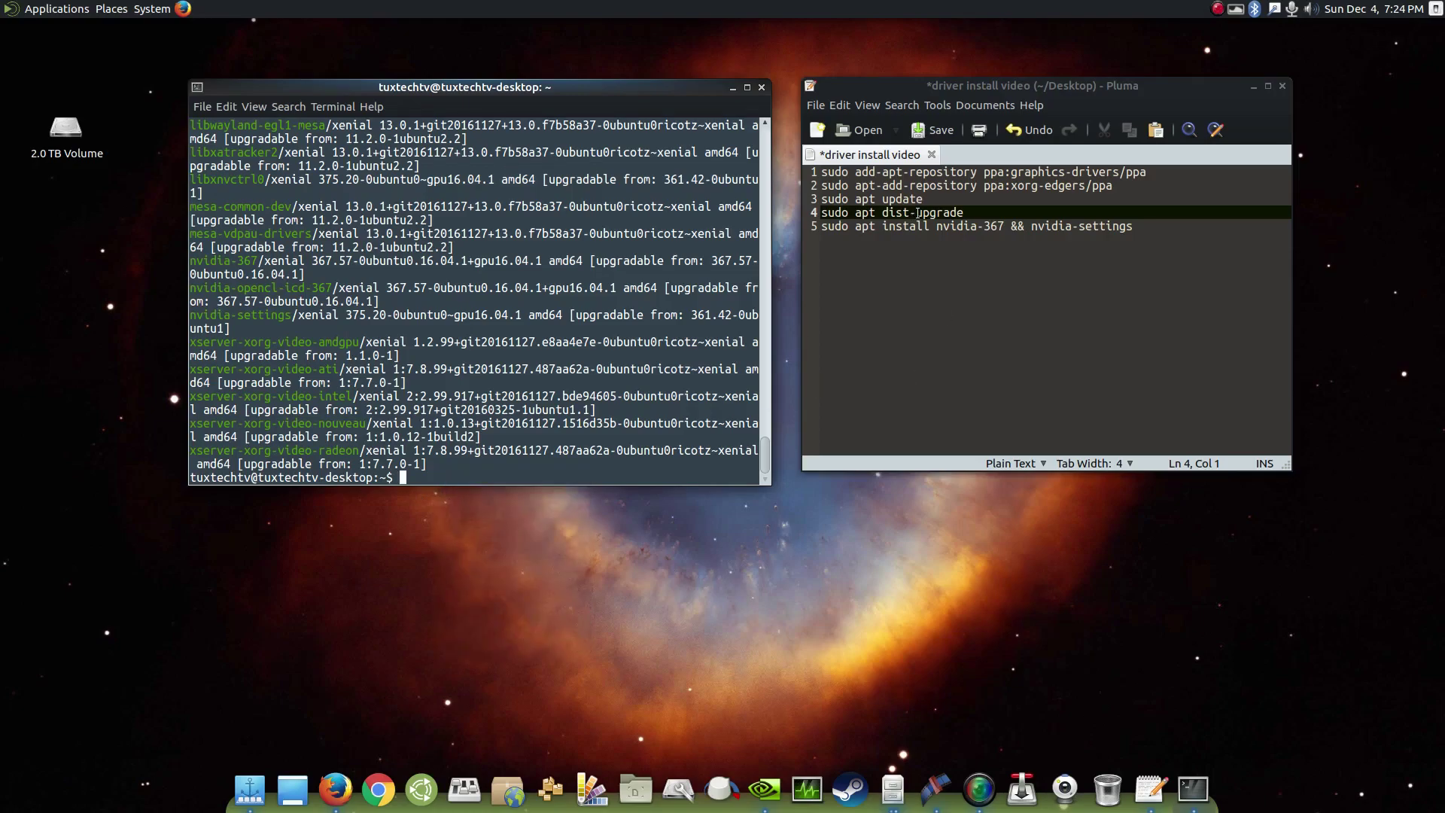
pyautogui.click(917, 212)
pyautogui.rightClick(915, 210)
pyautogui.press('Escape')
pyautogui.tripleClick(900, 213)
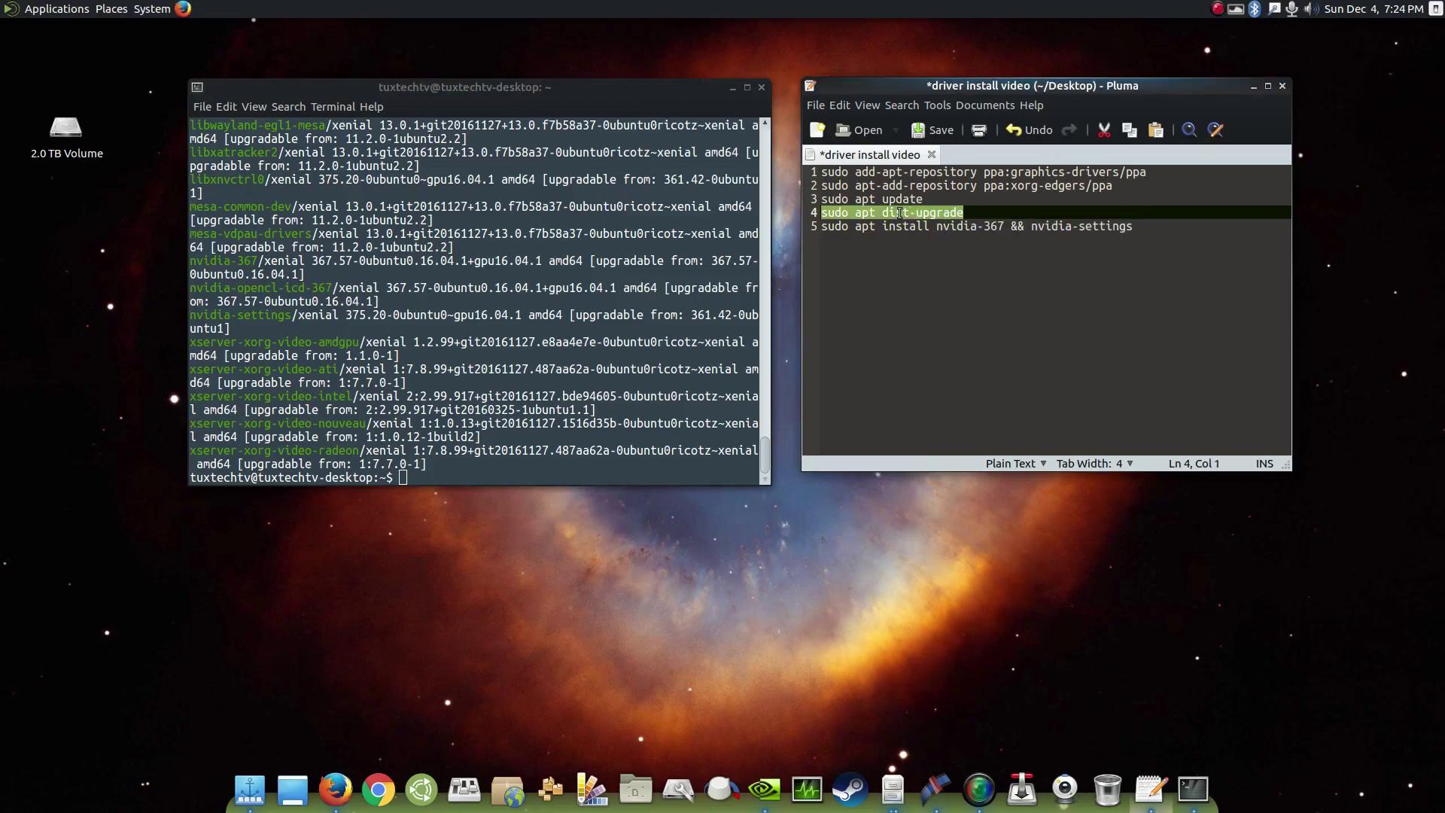
pyautogui.rightClick(897, 213)
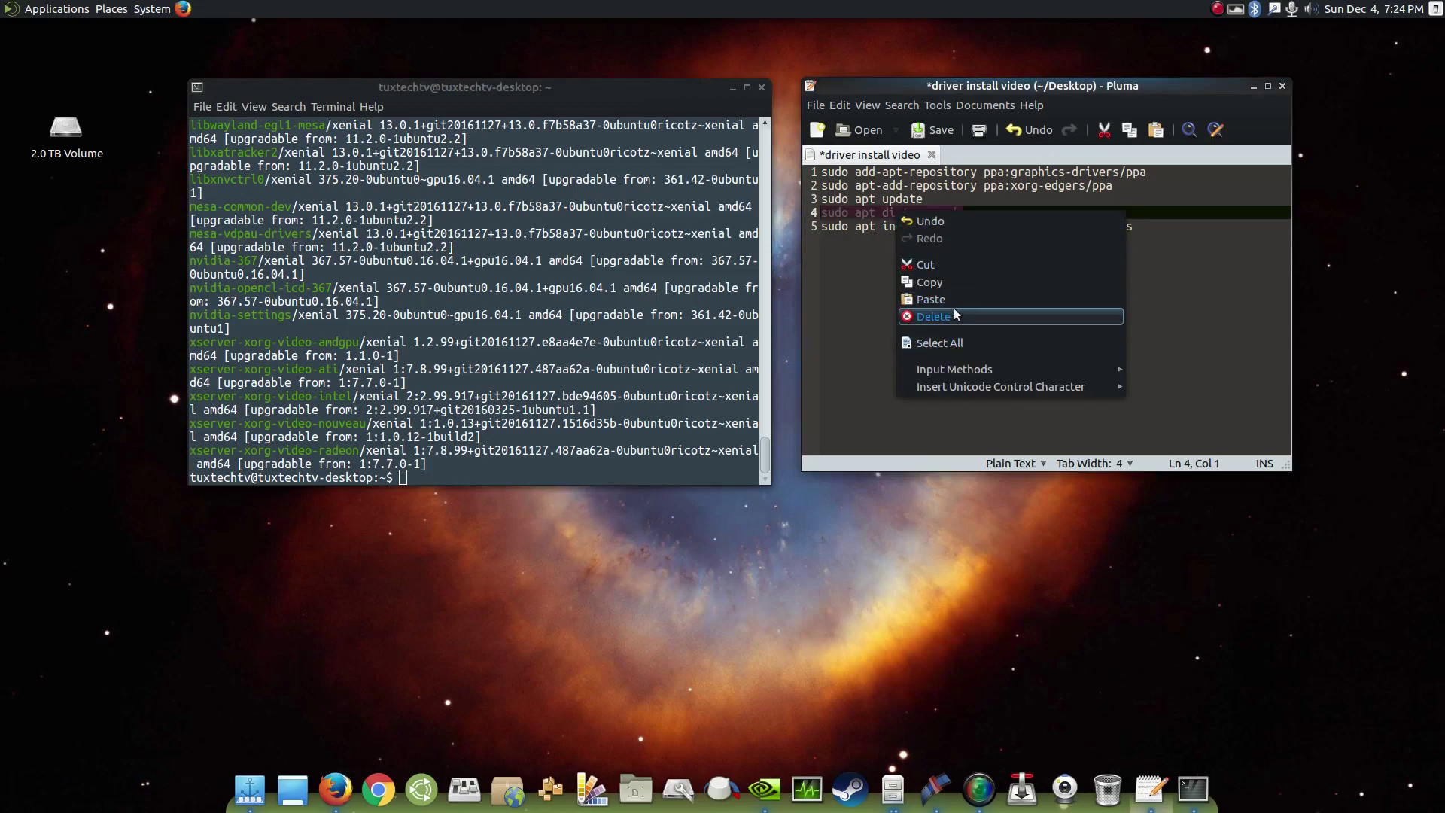
pyautogui.click(960, 282)
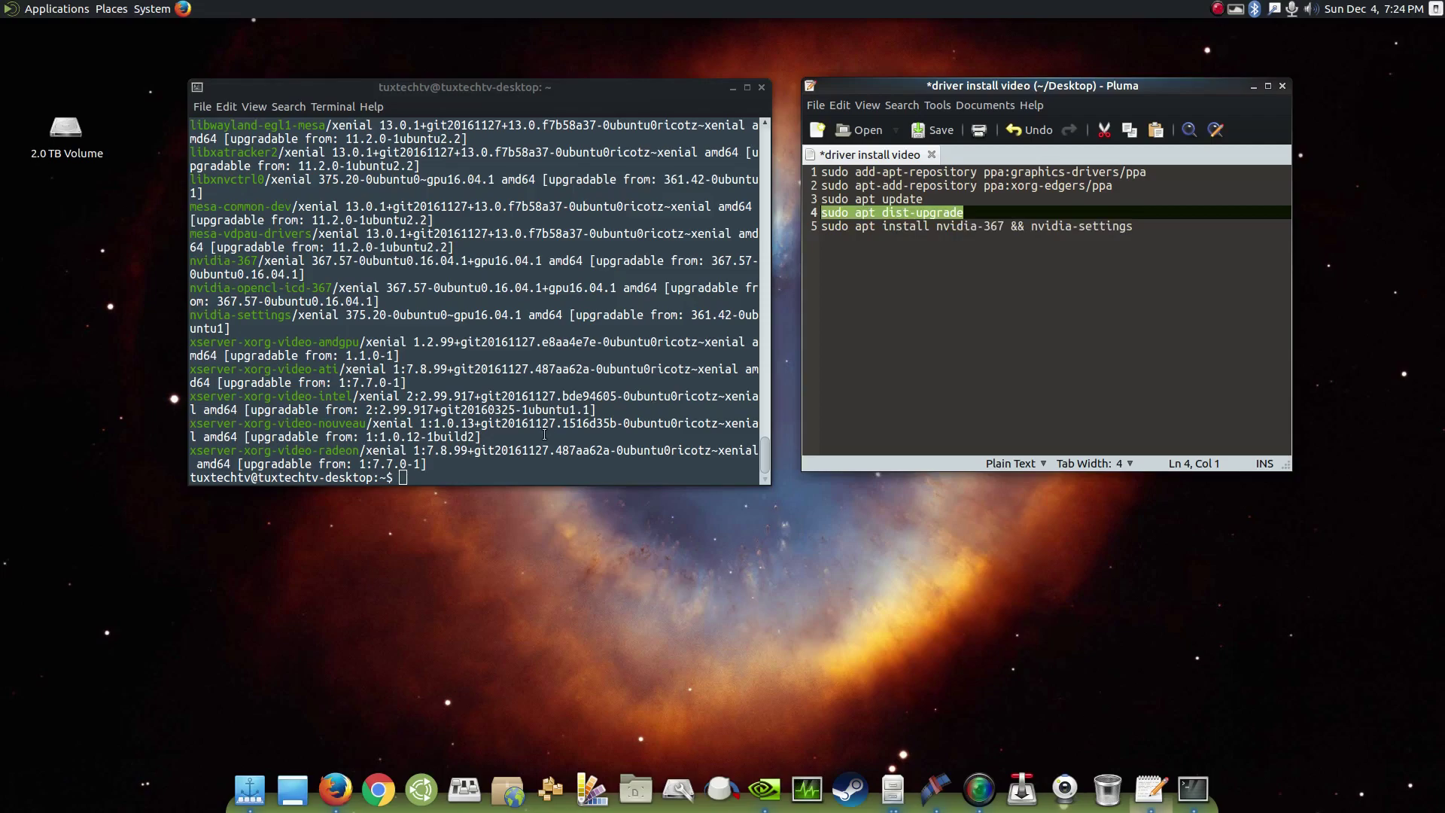
# Run the pasted dist-upgrade in the terminal, confirm with y, then select the nvidia-367 notes line
pyautogui.rightClick(548, 465)
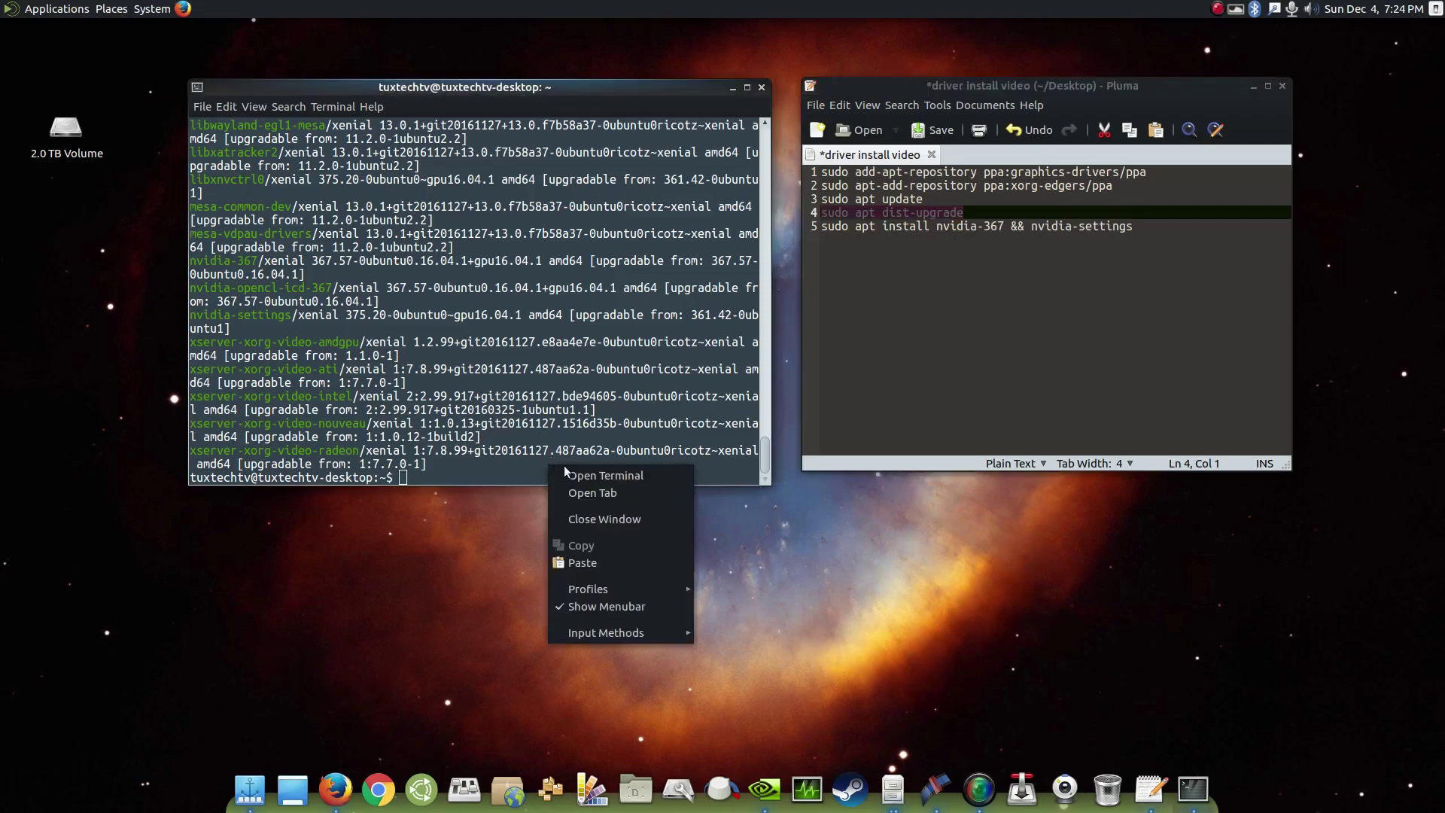
pyautogui.click(644, 561)
pyautogui.press('Return')
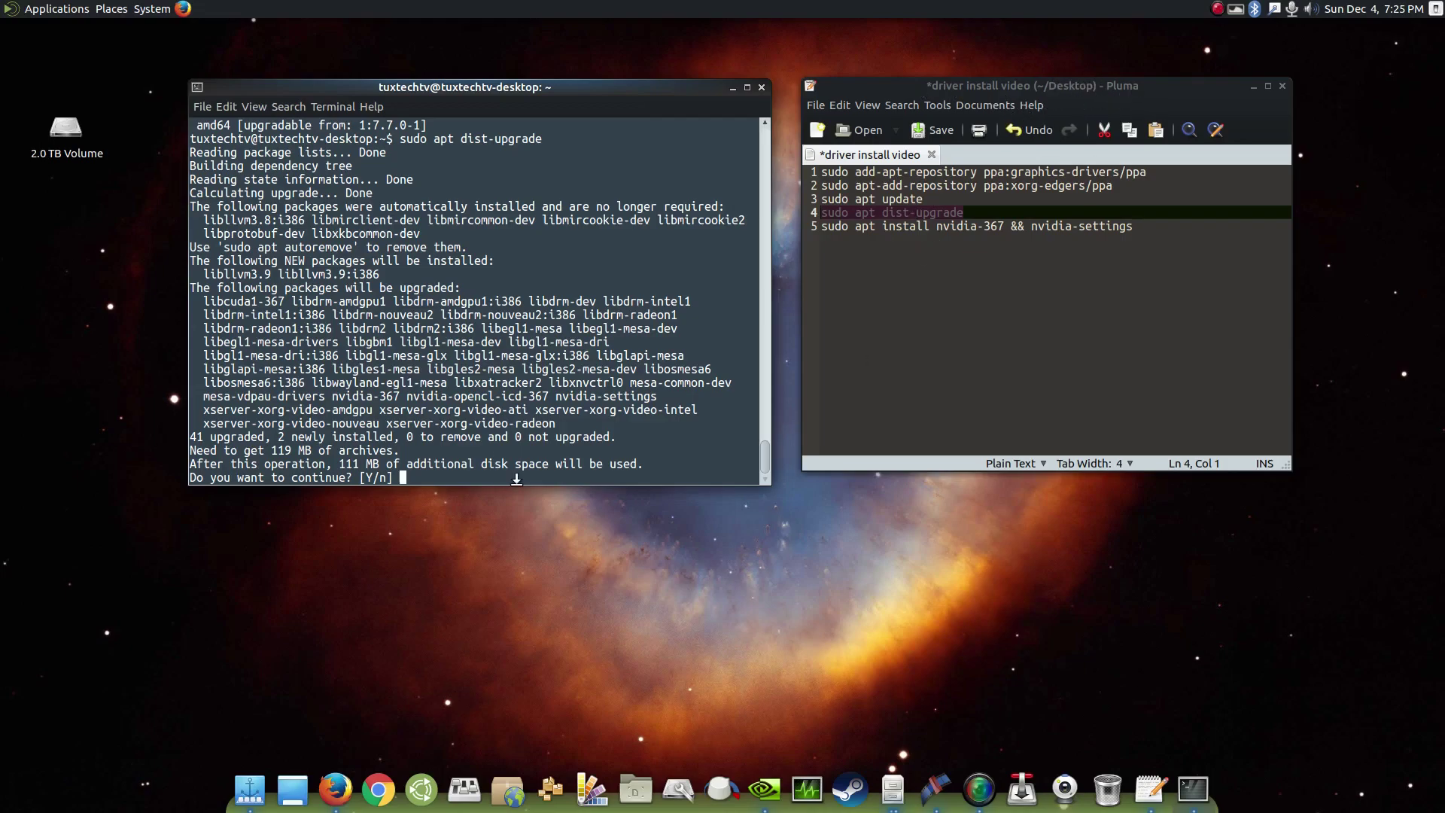
pyautogui.write('y')
pyautogui.press('Return')
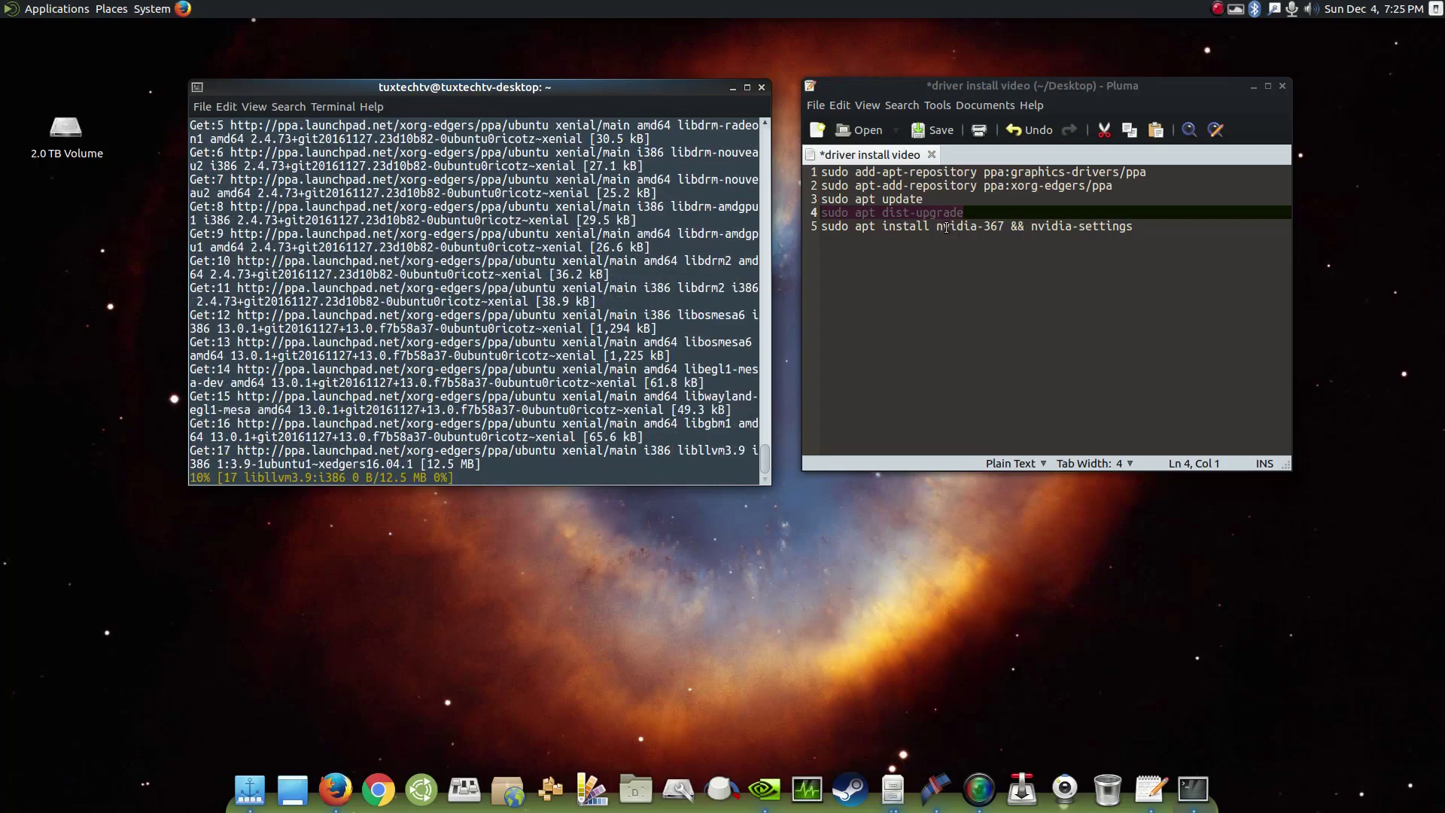
pyautogui.tripleClick(948, 227)
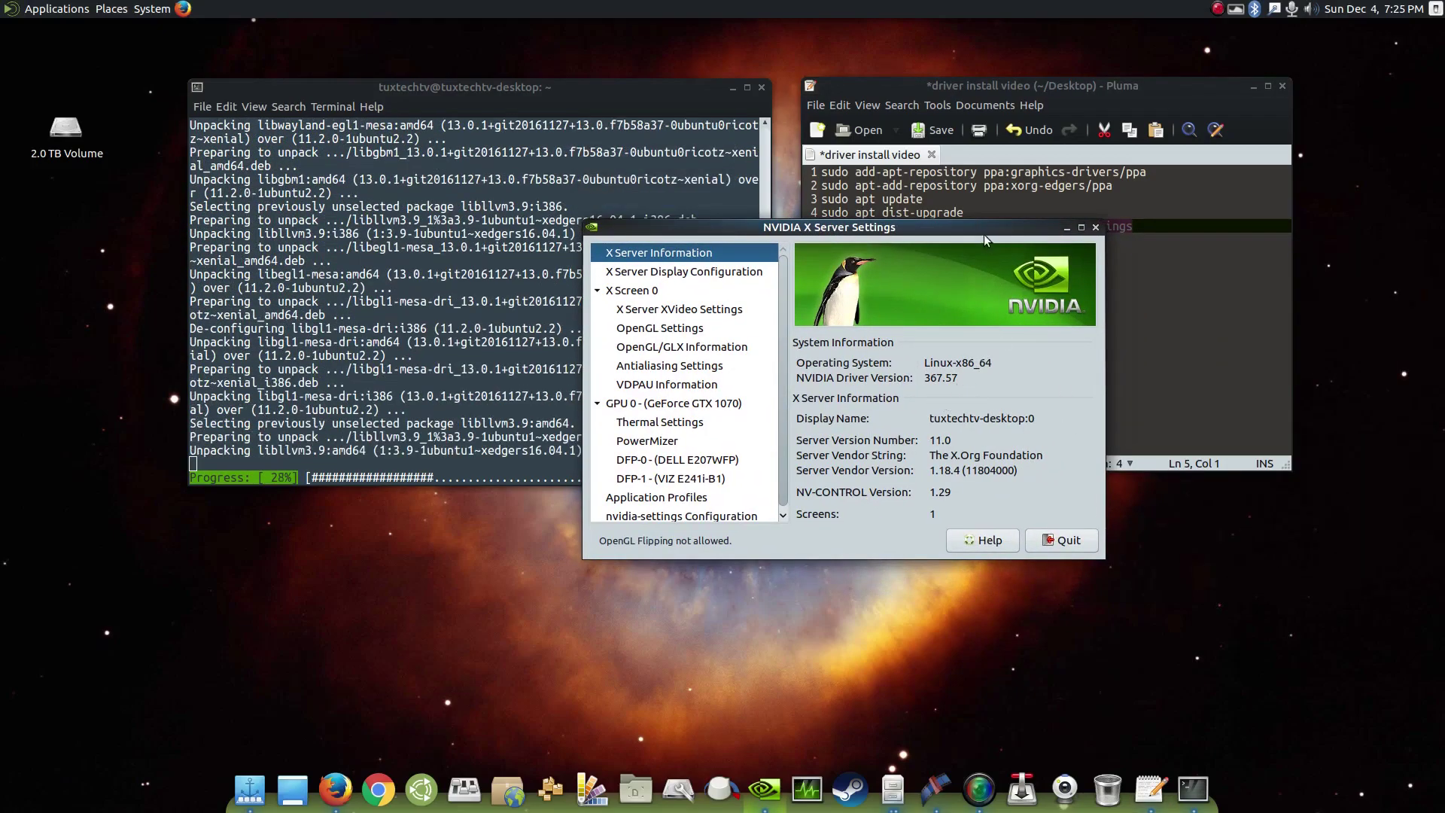
# Move the NVIDIA X Server Settings window aside to uncover the Pluma notes
pyautogui.moveTo(983, 233); pyautogui.dragTo(1043, 336)
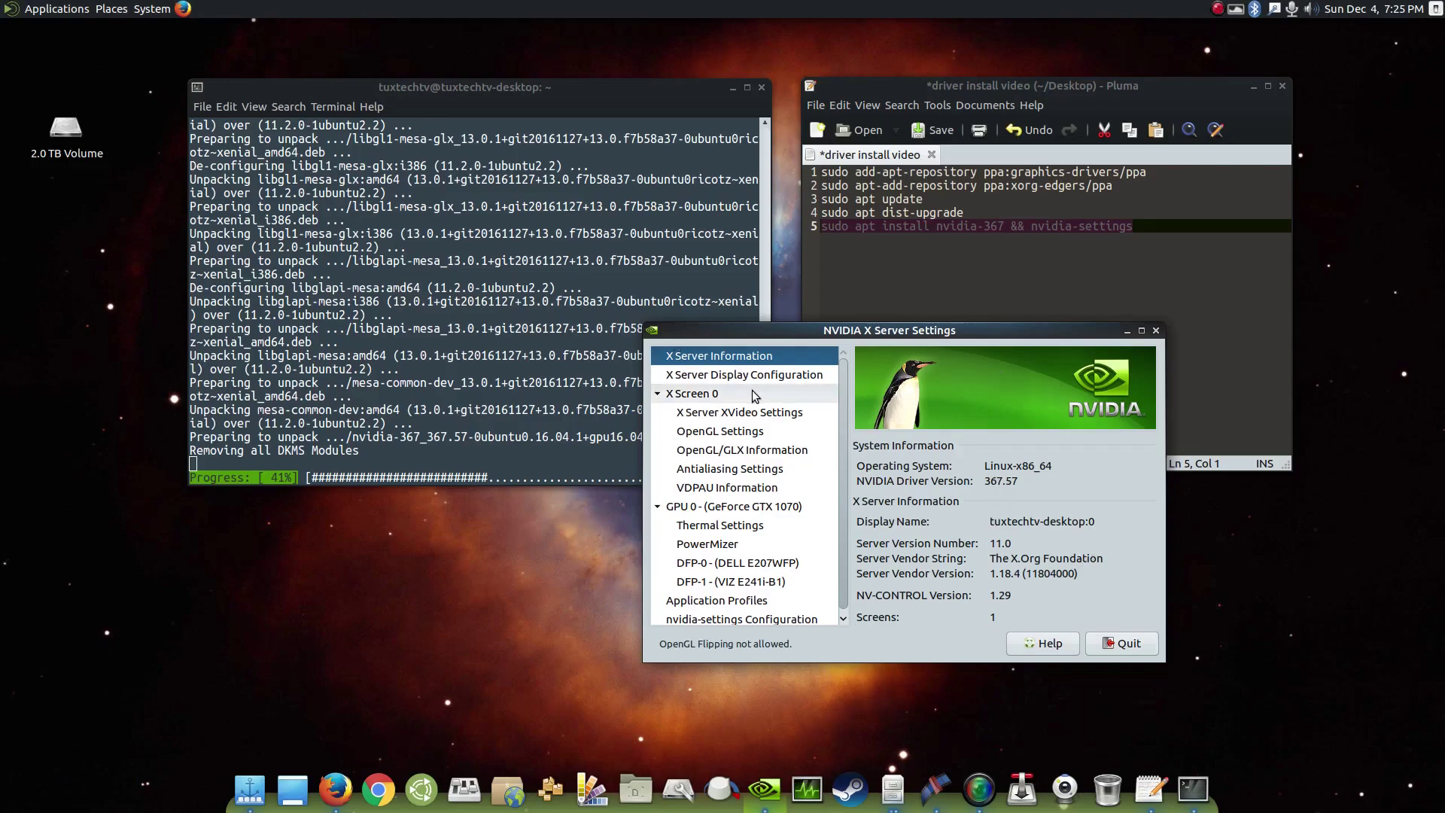
# Shift the NVIDIA X Server Settings window to review driver 367.57, then quit it with Ctrl+Q
pyautogui.moveTo(809, 339); pyautogui.dragTo(967, 350)
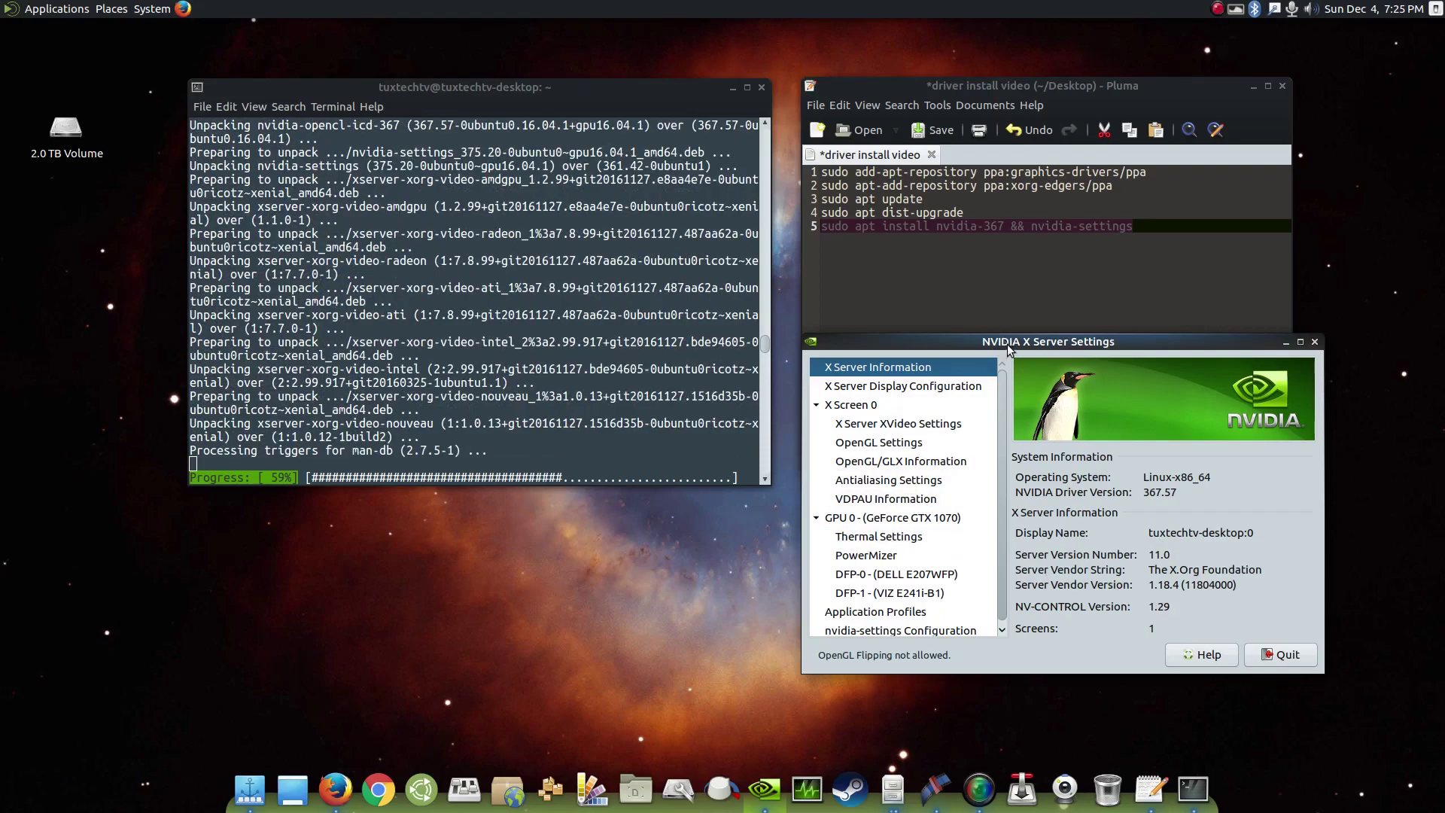
pyautogui.hotkey('ctrl', 'q')
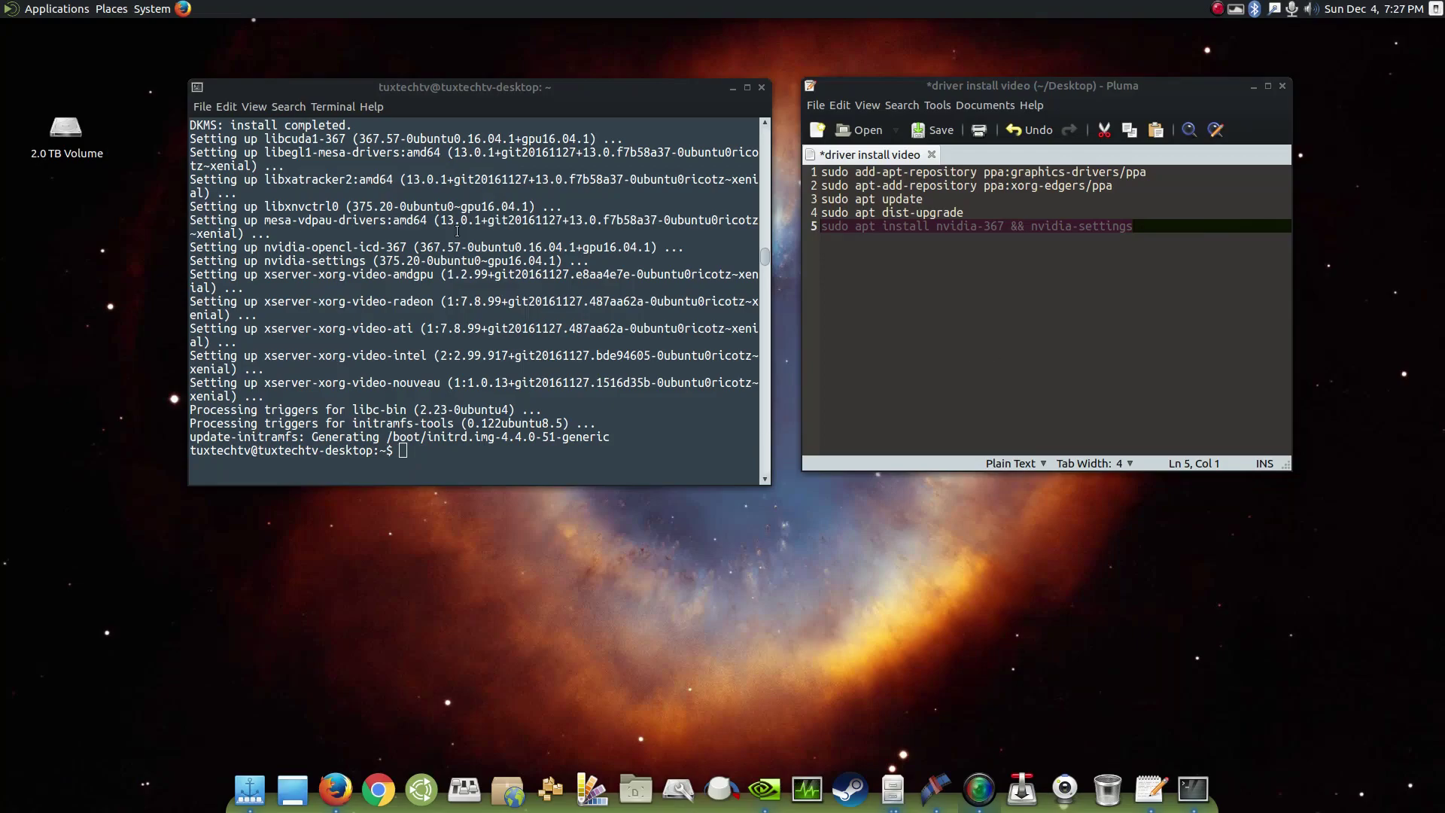
# Type 'sudo reboot' at the terminal prompt without running it yet
pyautogui.click(505, 88)
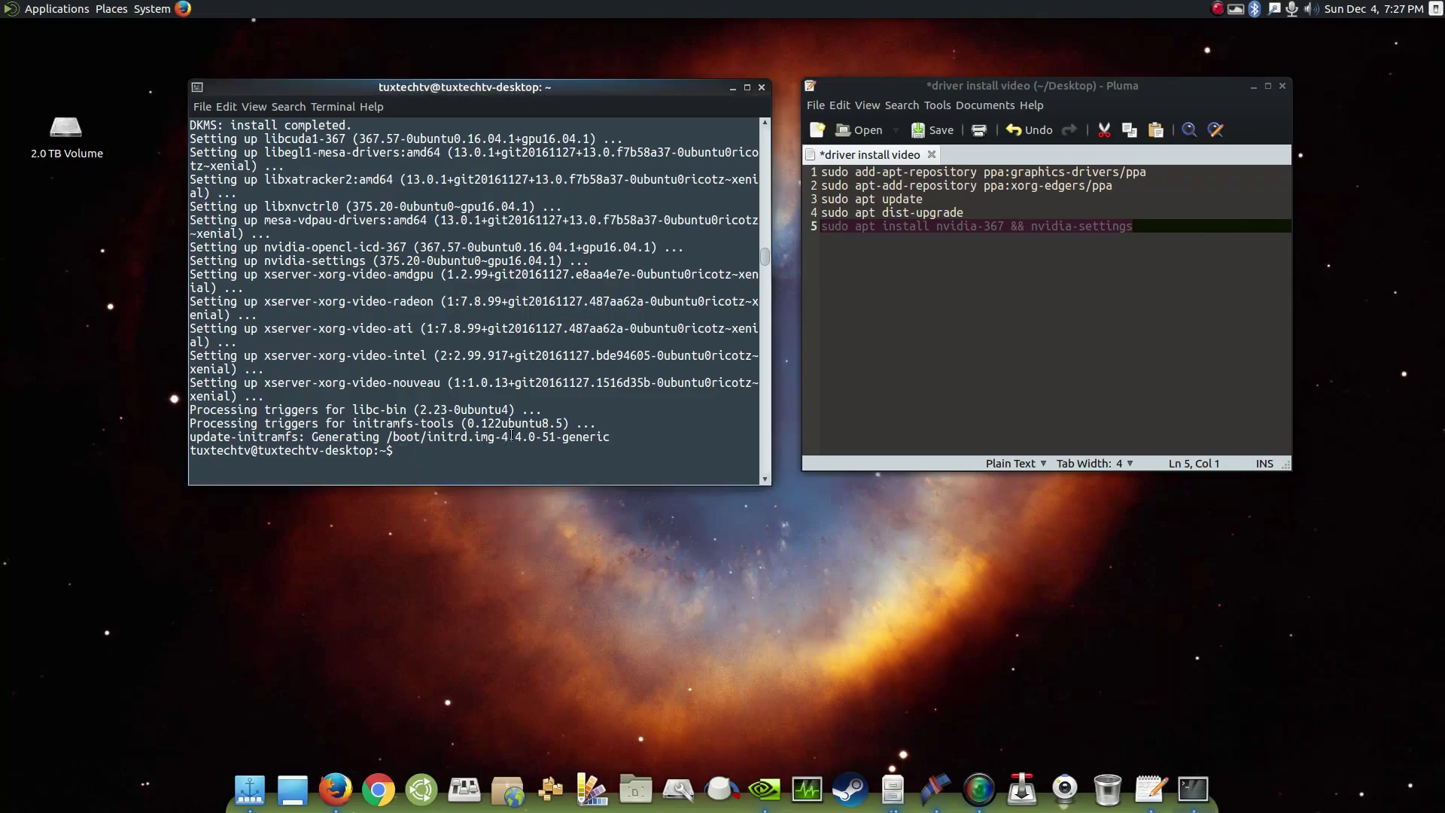
pyautogui.write('sudo reboot')
pyautogui.click(1192, 80)
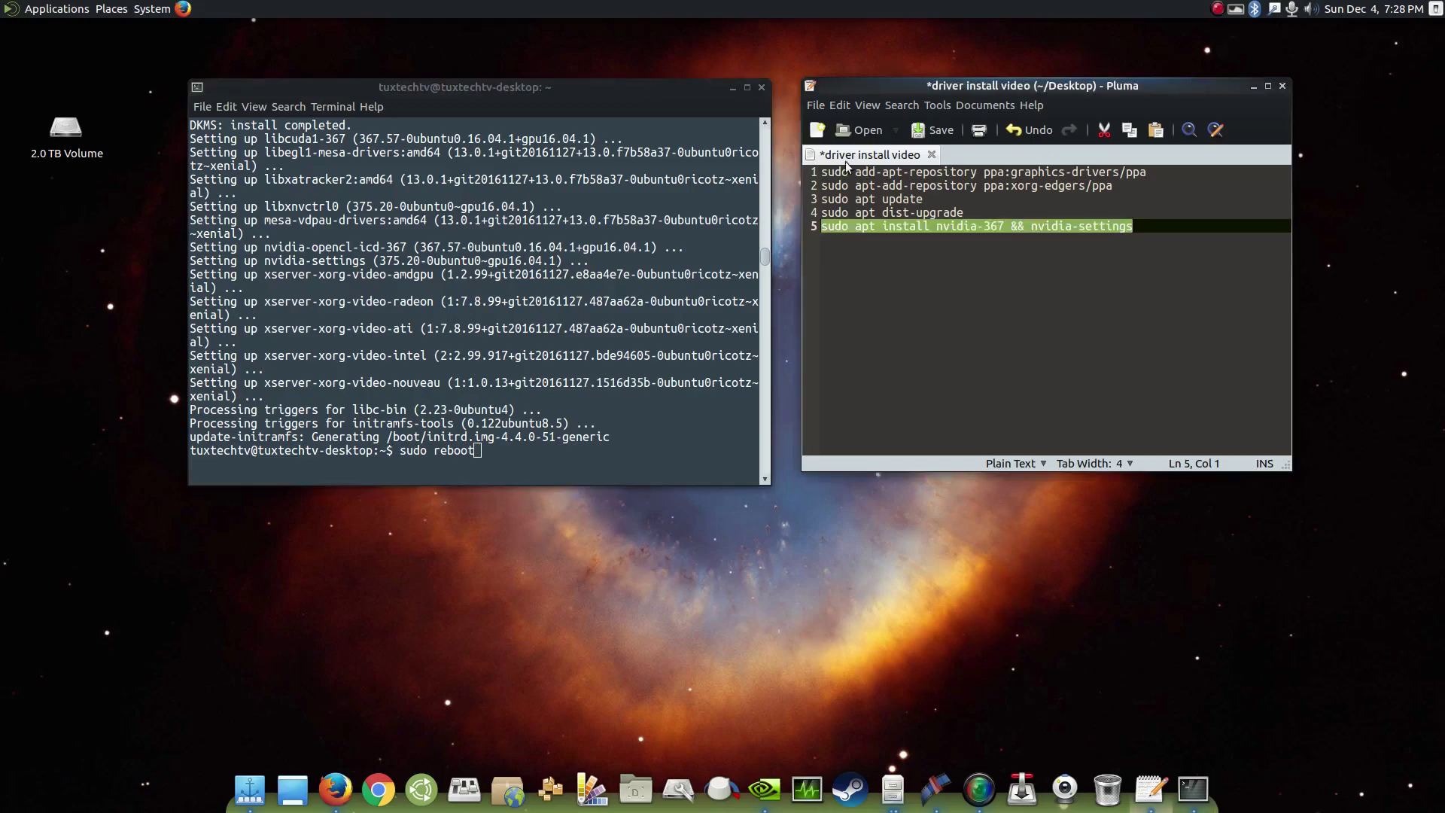
# Add line 6 to the notes: 'sudo apt purege nvidia-367 nvidia -settings'
pyautogui.click(861, 277)
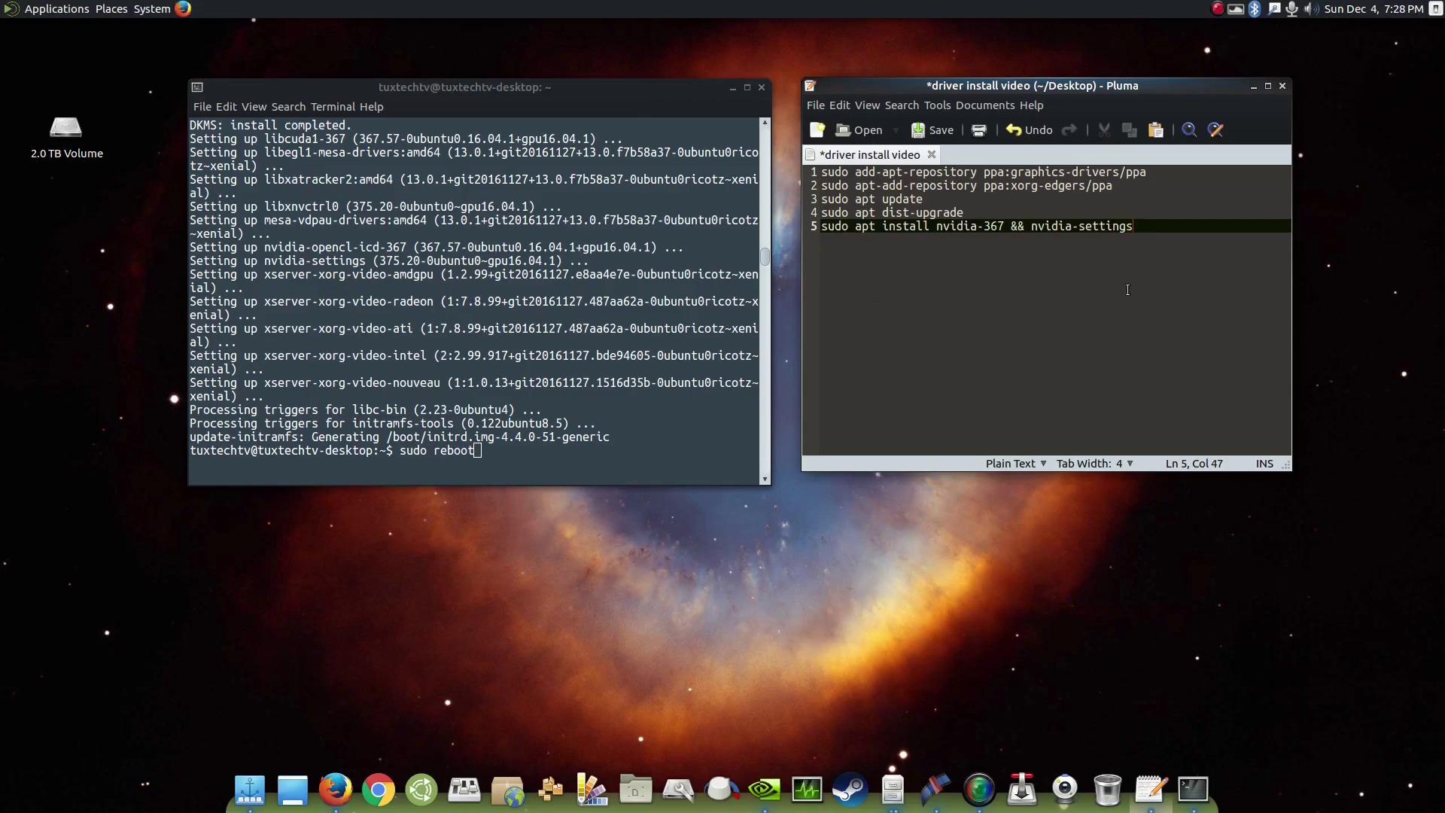
pyautogui.press('Return')
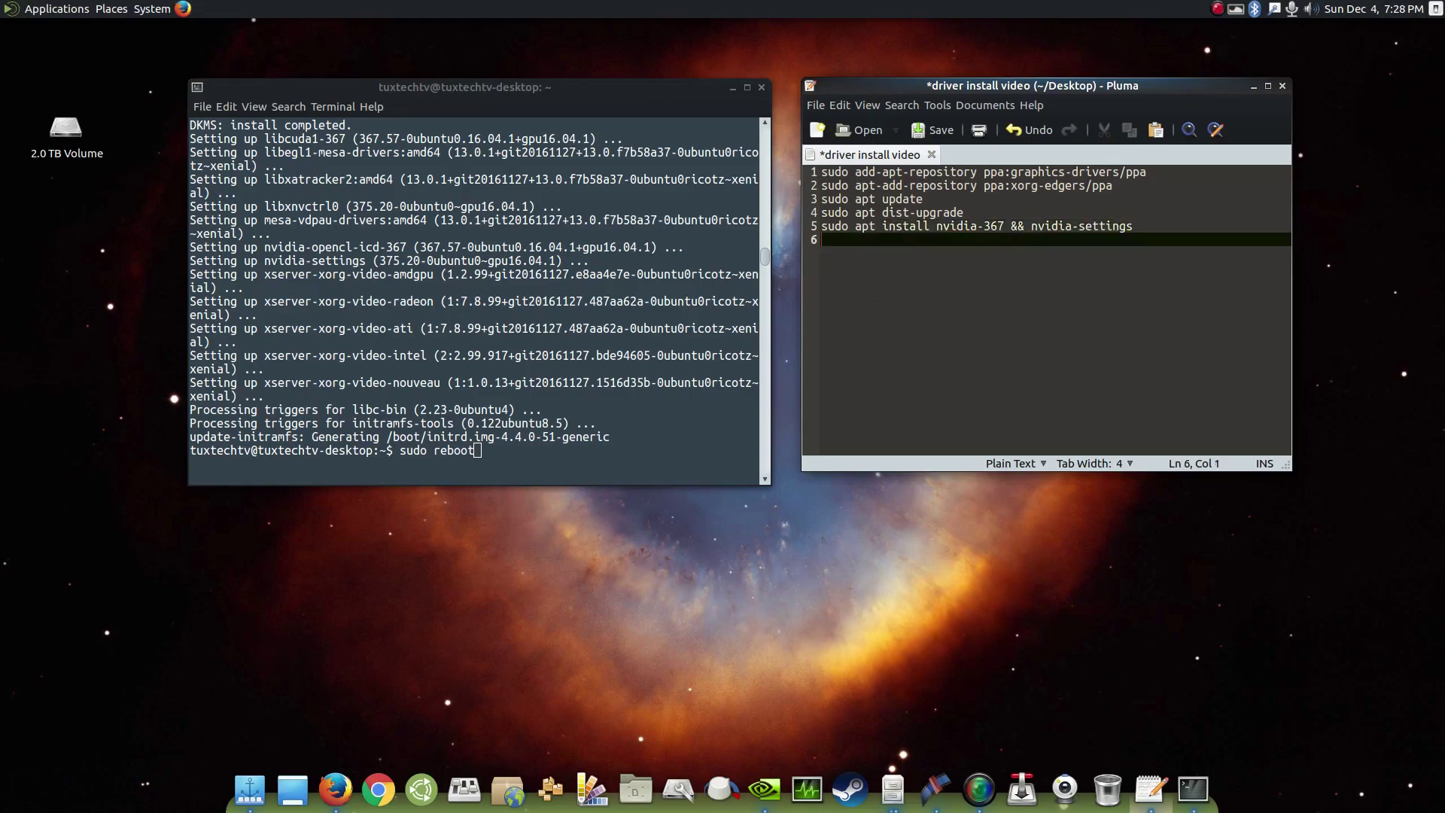
pyautogui.write('sudo aptt')
pyautogui.press('BackSpace')
pyautogui.write('purege nvidi')
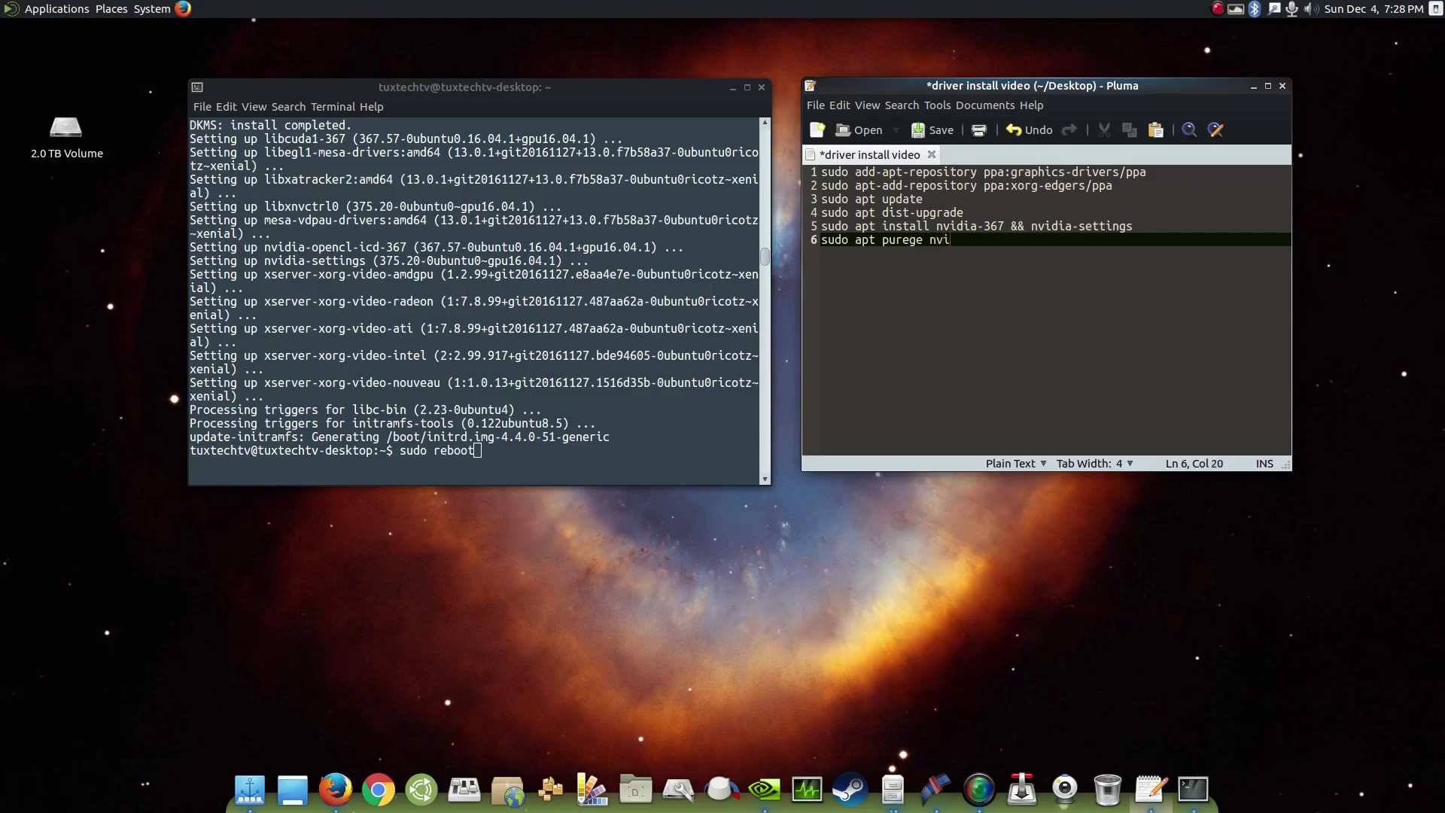
pyautogui.write('a-367 nvidia -settings')
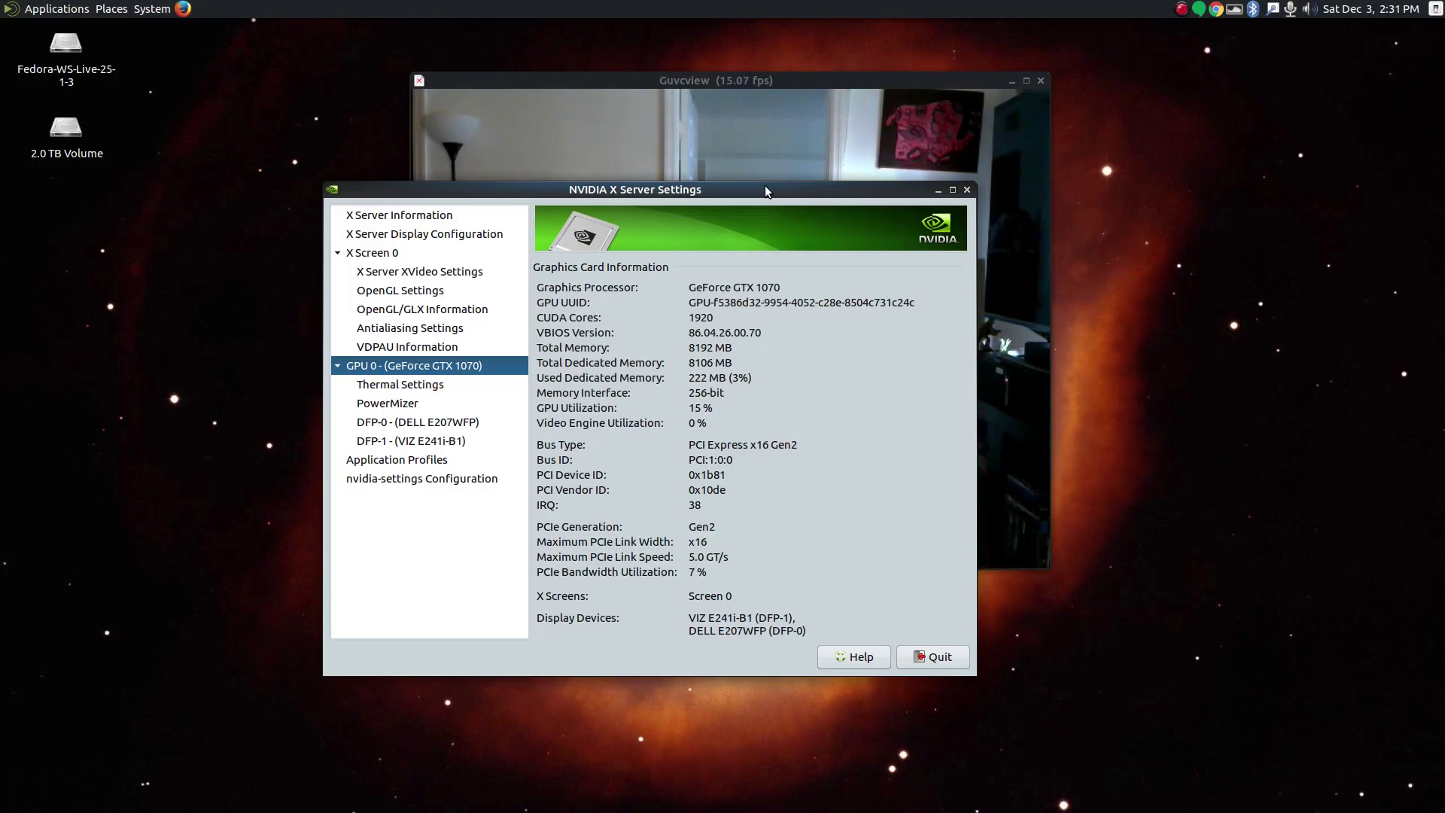
# Quit NVIDIA X Server Settings and dismiss the Ubuntu internal-error notice with Continue
pyautogui.moveTo(766, 188); pyautogui.dragTo(852, 202)
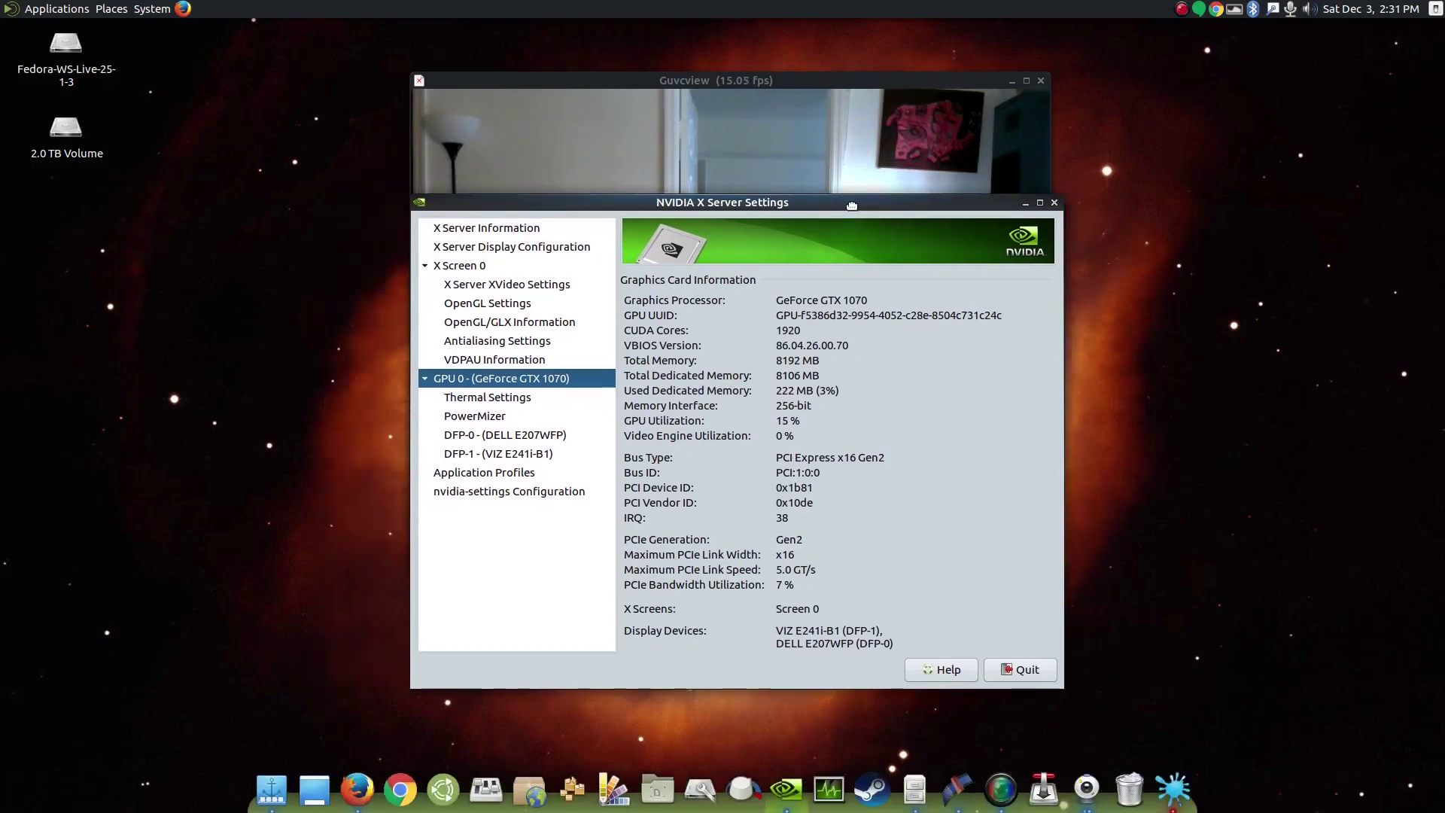
pyautogui.click(1013, 670)
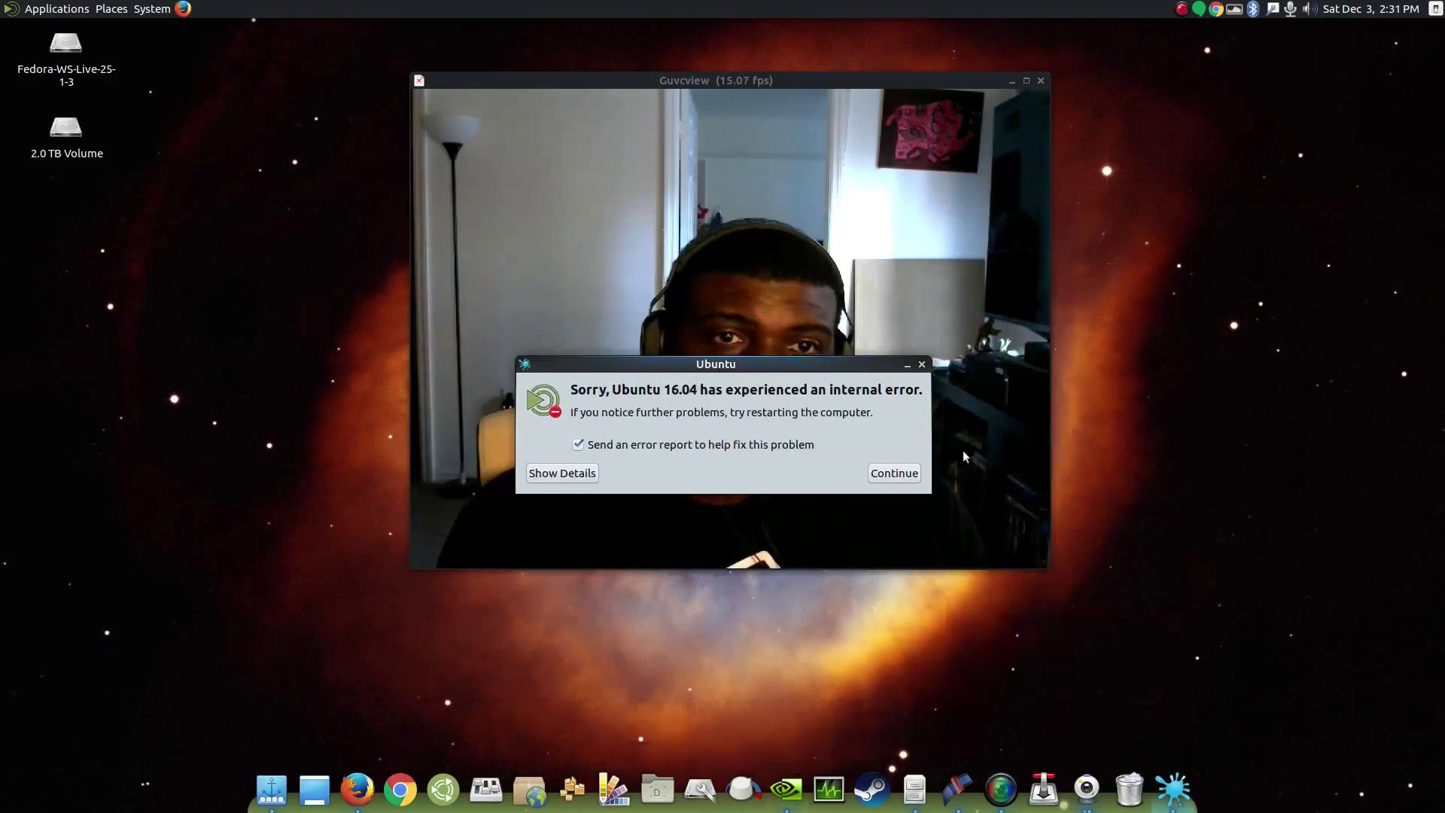
pyautogui.click(883, 474)
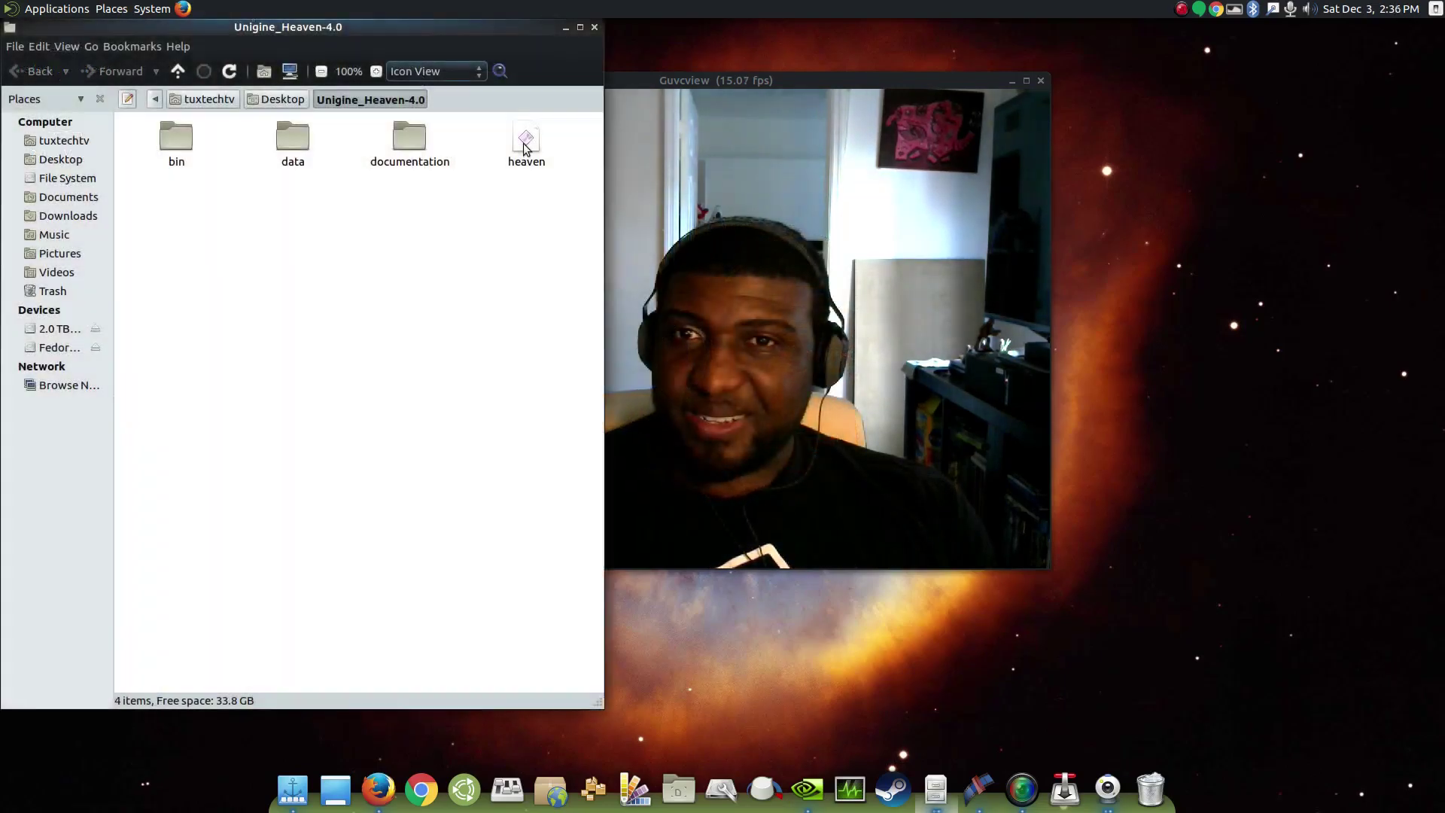
# Run the heaven launcher from the Unigine_Heaven-4.0 folder and minimize the folder window
pyautogui.doubleClick(522, 141)
pyautogui.click(455, 418)
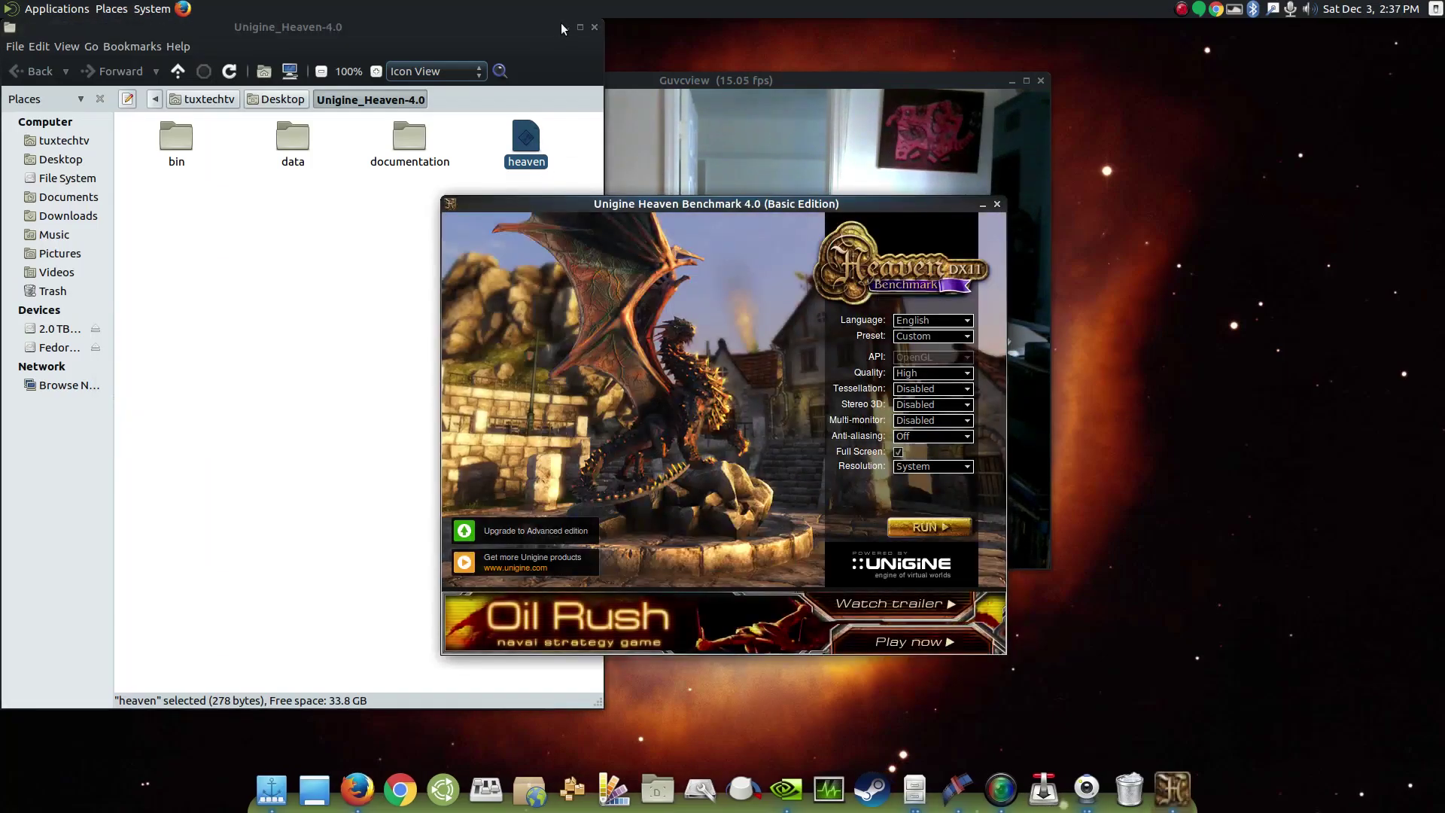
pyautogui.click(565, 27)
pyautogui.moveTo(758, 202); pyautogui.dragTo(574, 167)
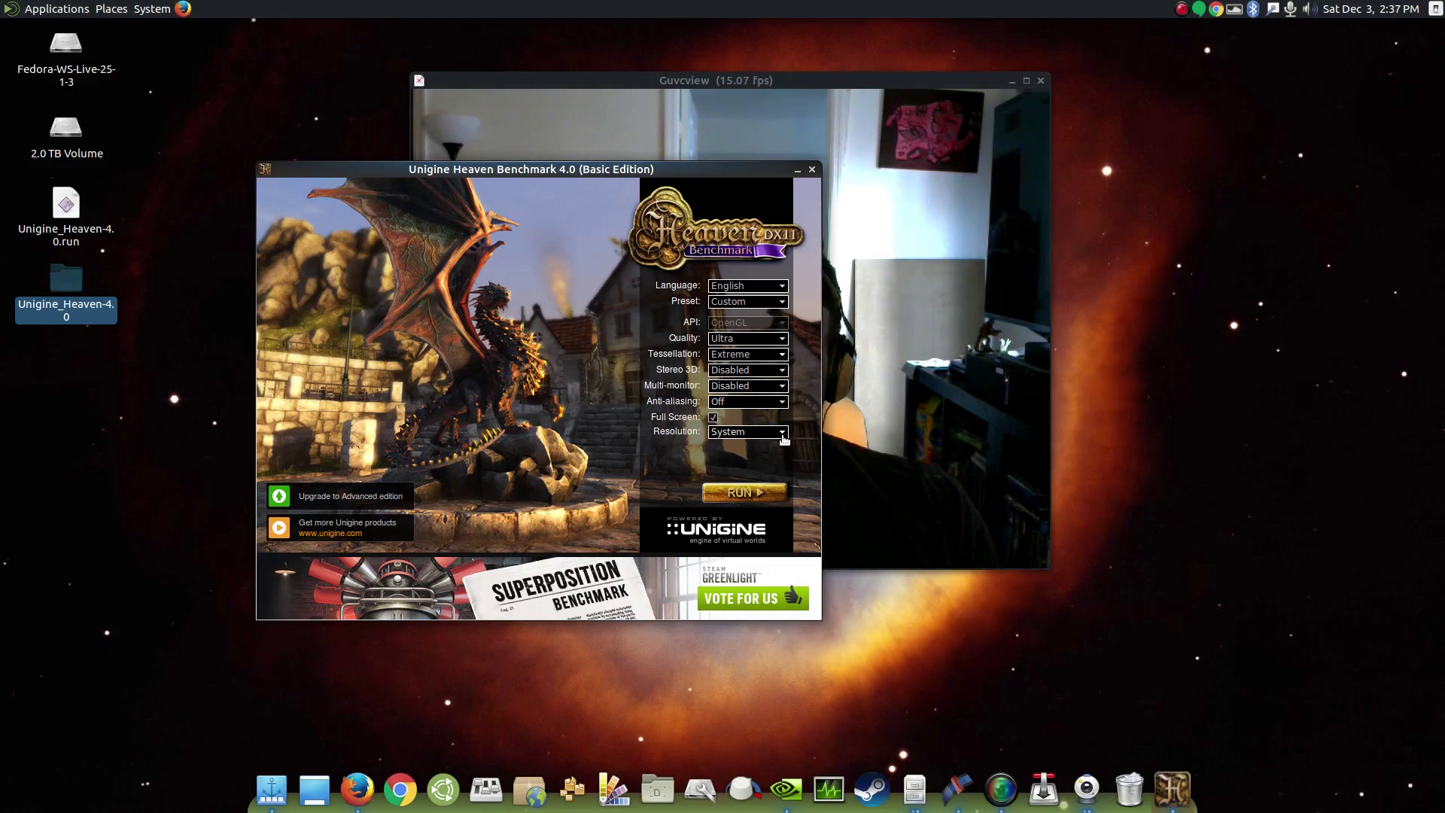
# Set the resolution to 1920x1080 and start the benchmark in fullscreen
pyautogui.click(783, 433)
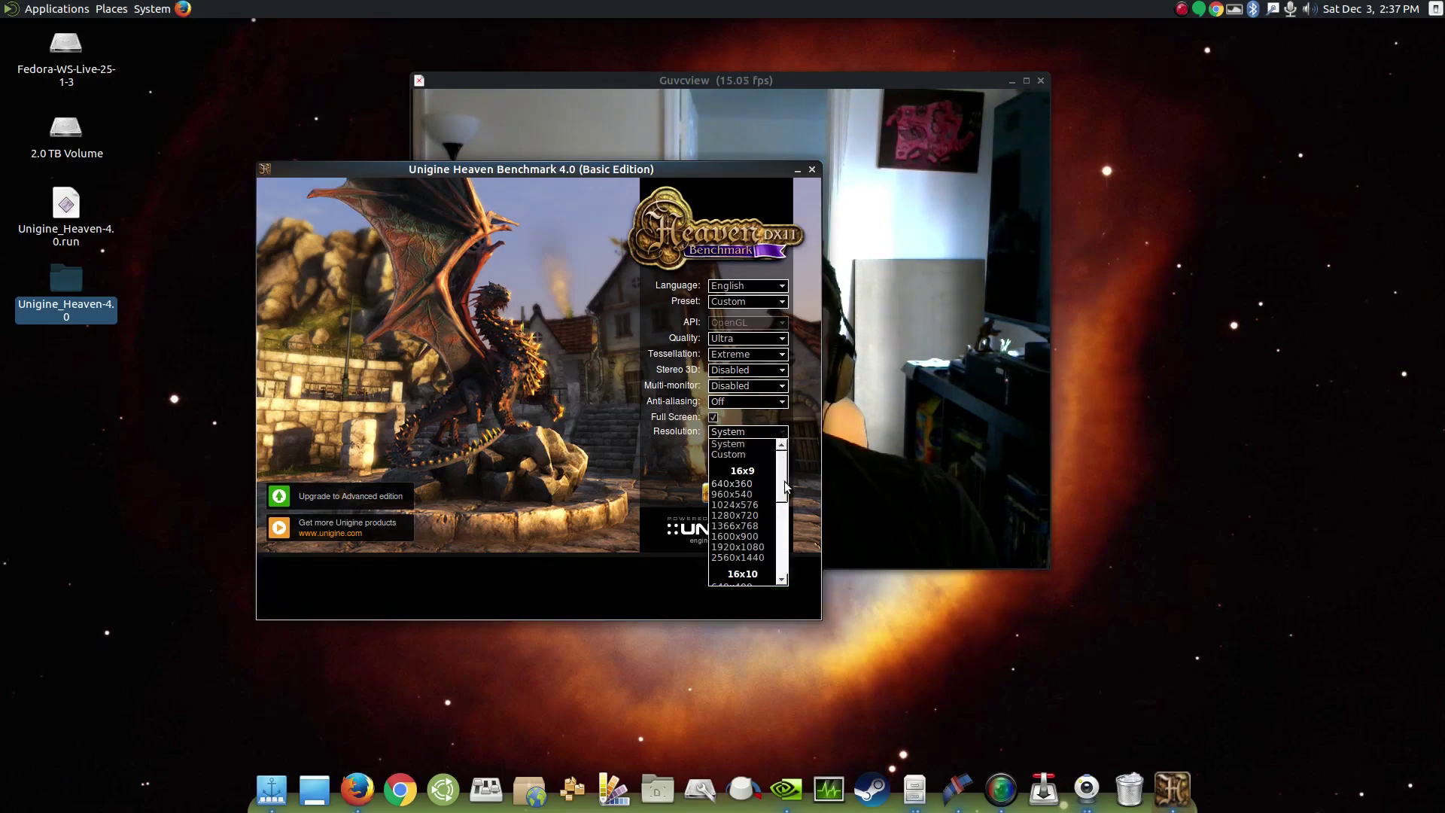
pyautogui.moveTo(785, 488); pyautogui.dragTo(784, 526)
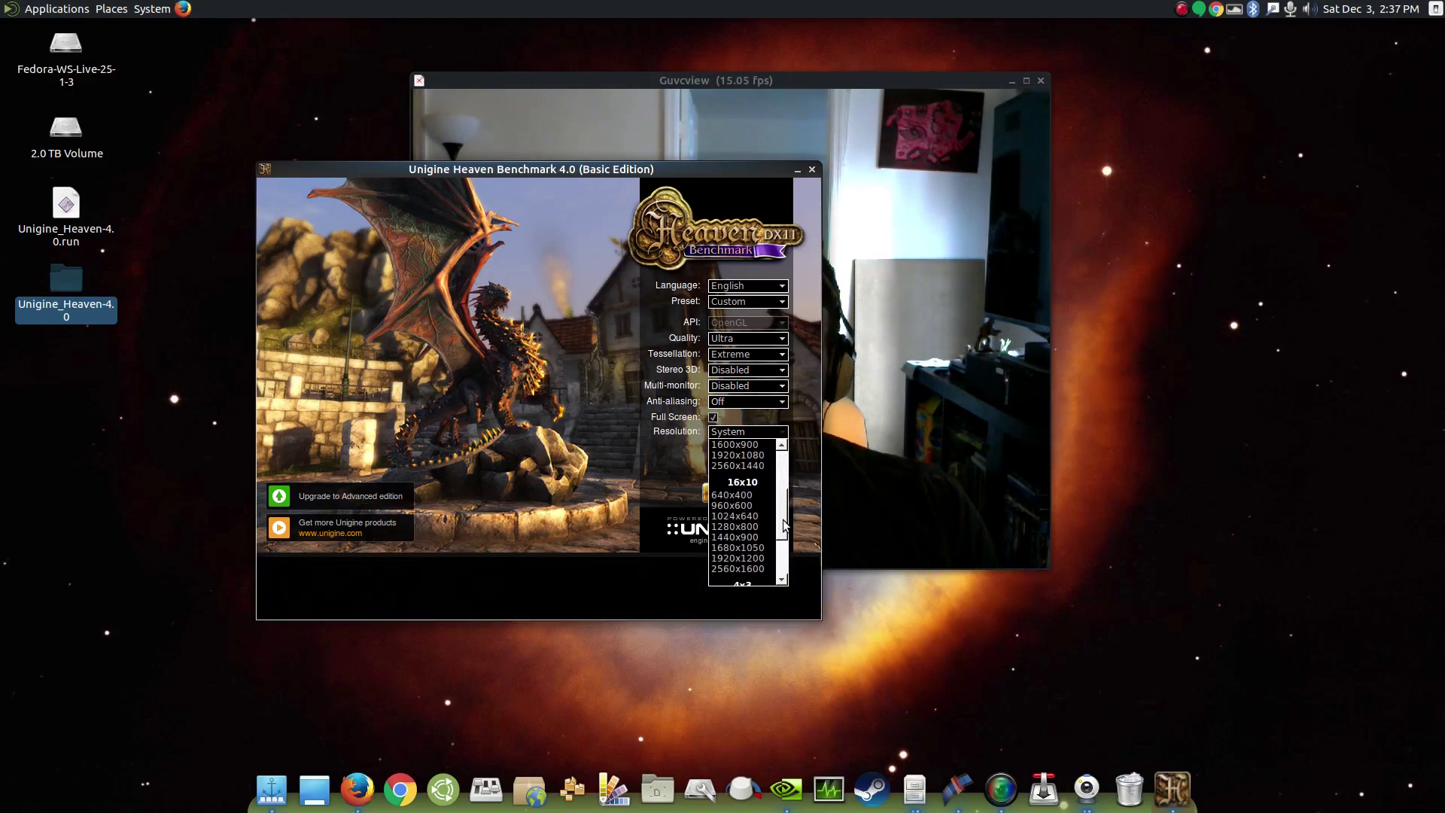
pyautogui.click(756, 456)
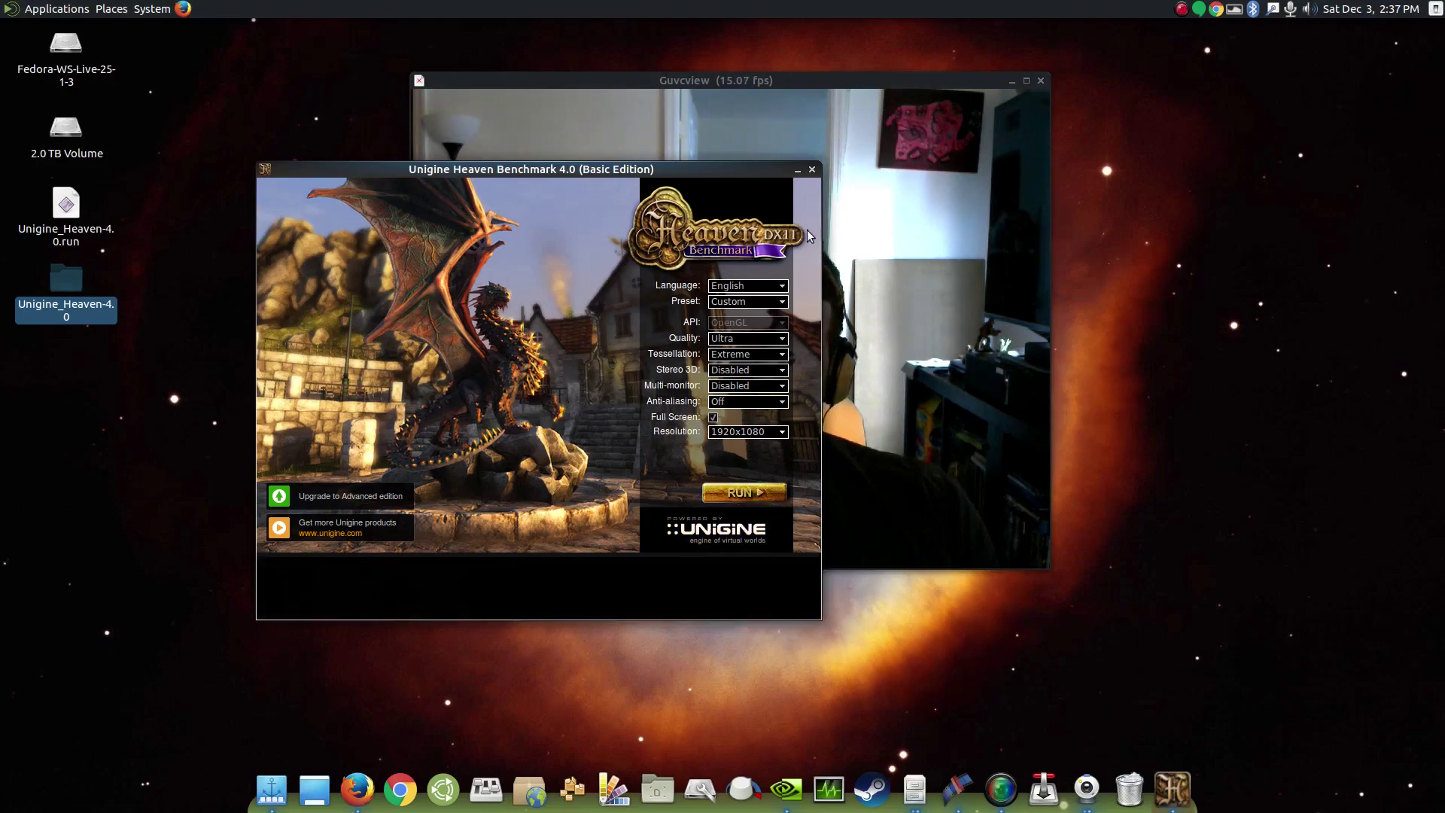
pyautogui.moveTo(815, 78); pyautogui.dragTo(828, 91)
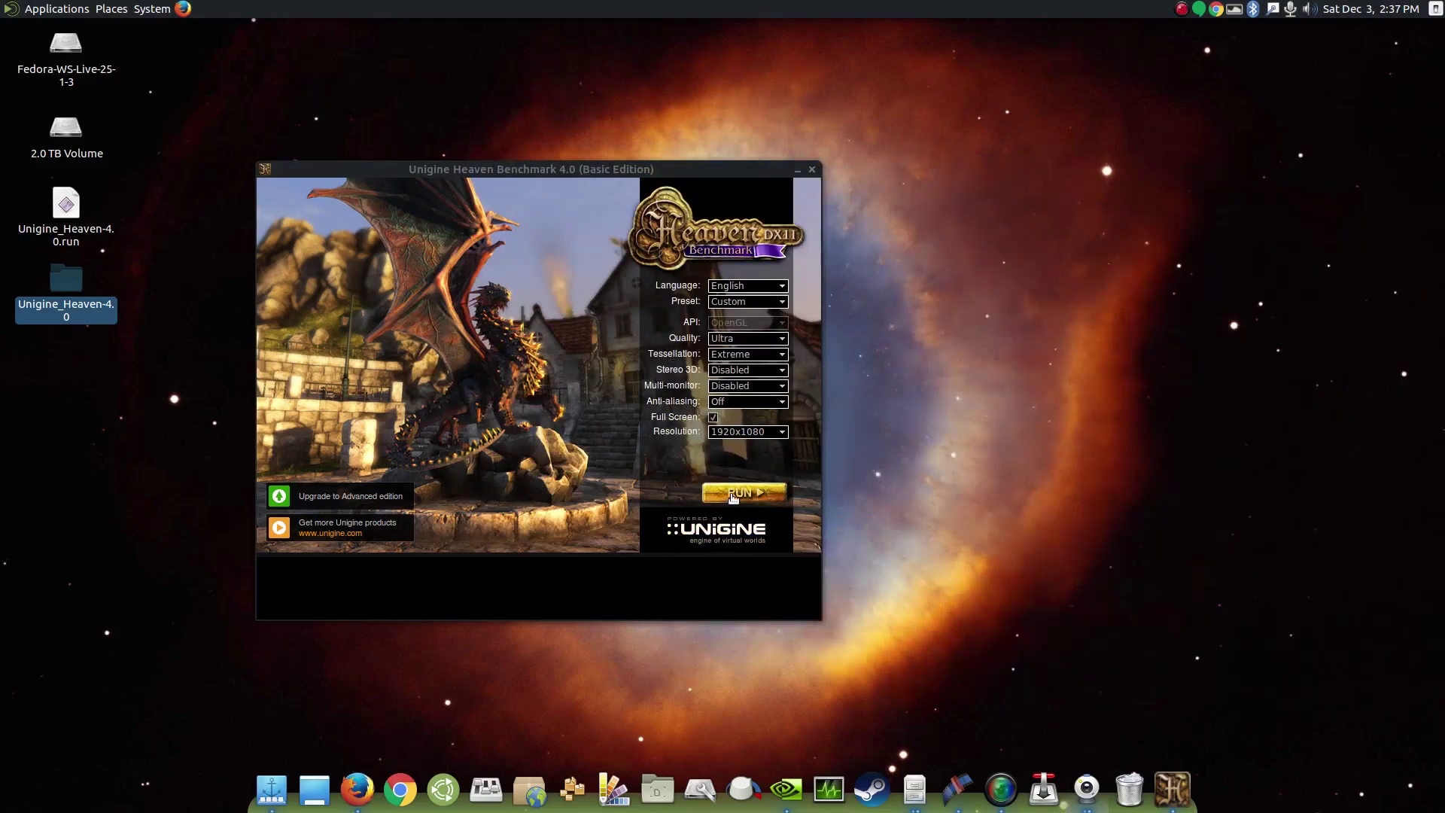
pyautogui.click(733, 495)
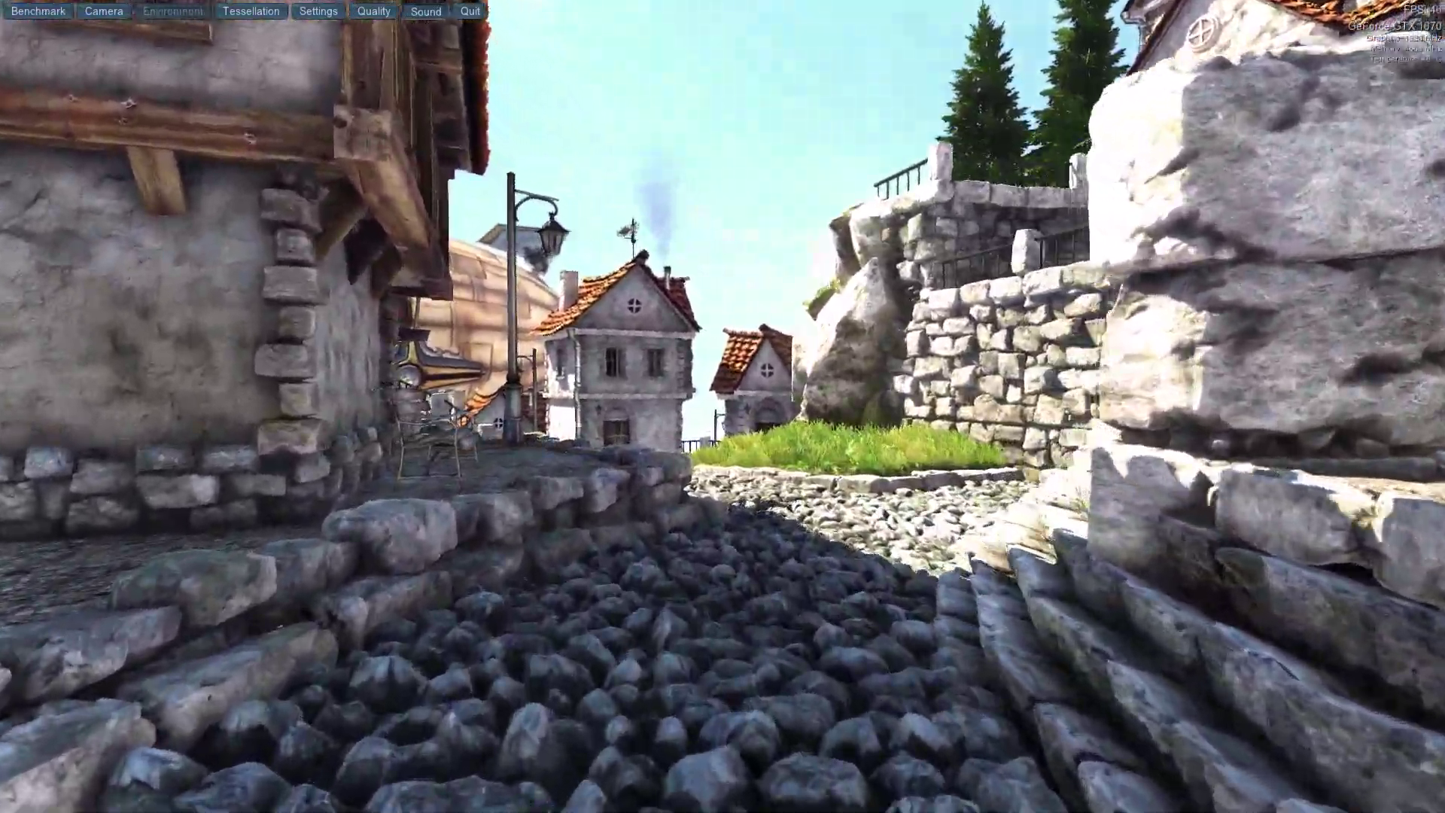
# Start the timed run with F9 and wait for results: 58.5 FPS, score 1474
pyautogui.press('F9')
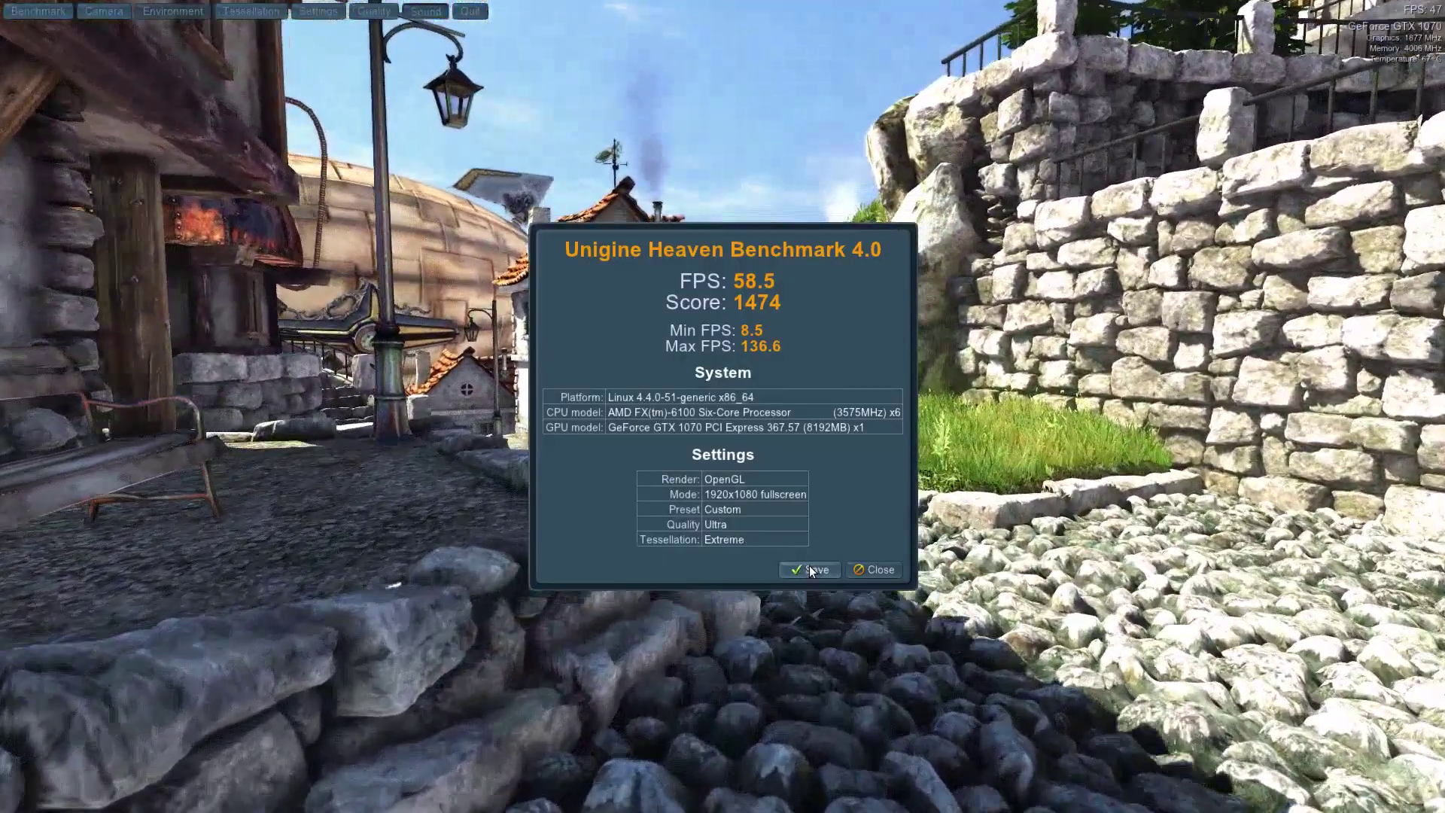
# Save the results report as an HTML file, close the results, and quit the benchmark
pyautogui.click(810, 570)
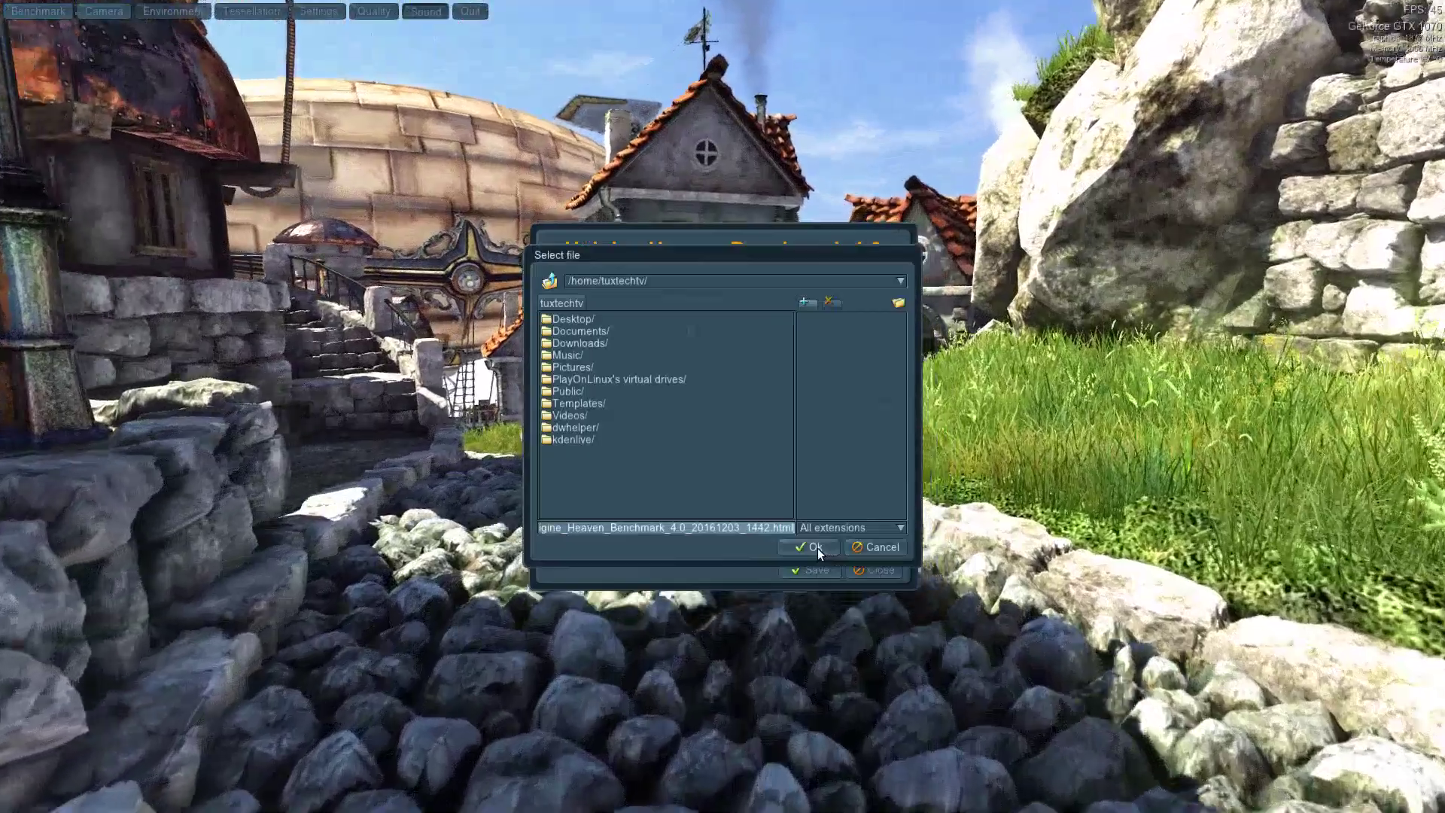
pyautogui.click(816, 547)
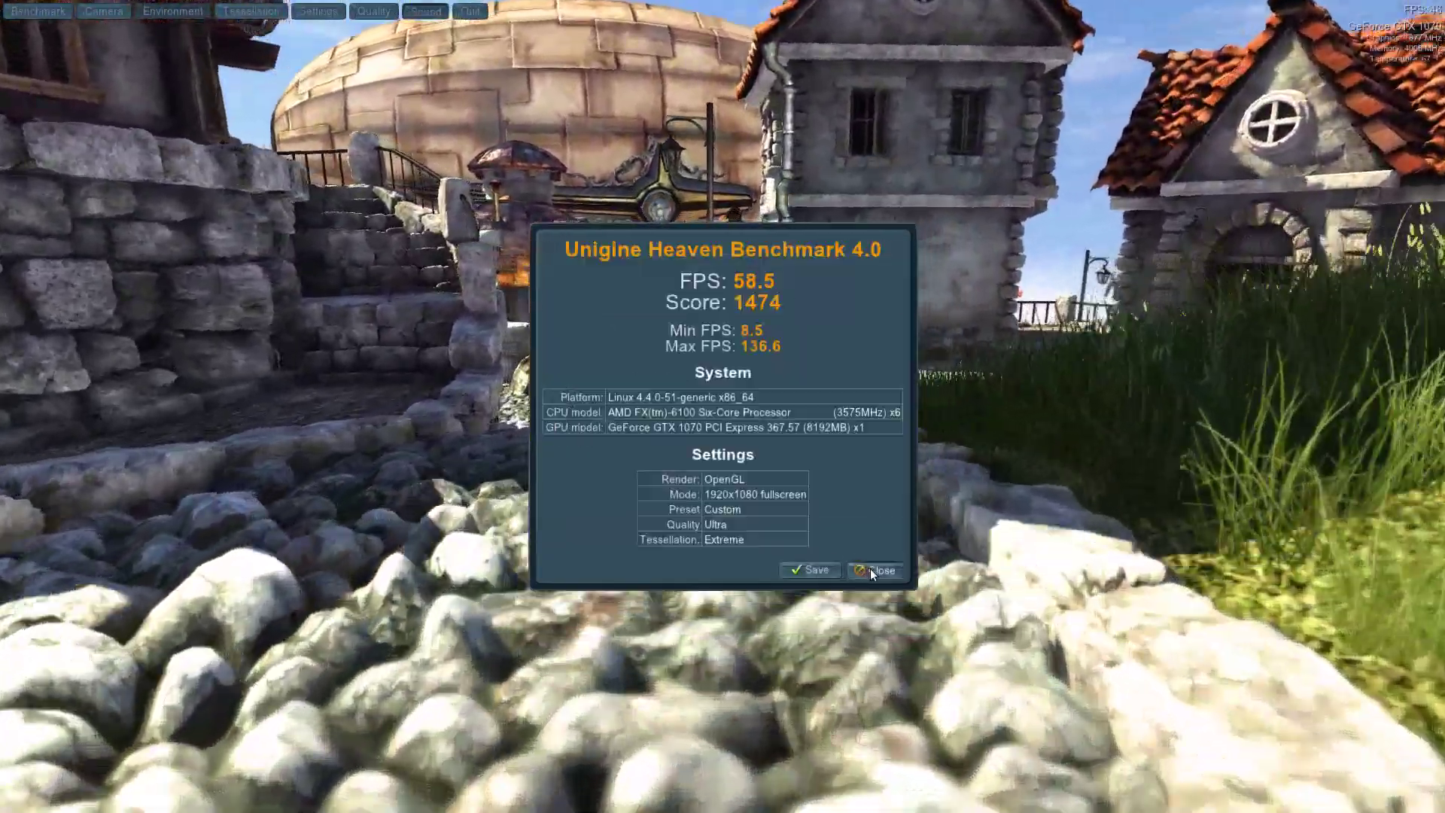
pyautogui.click(868, 568)
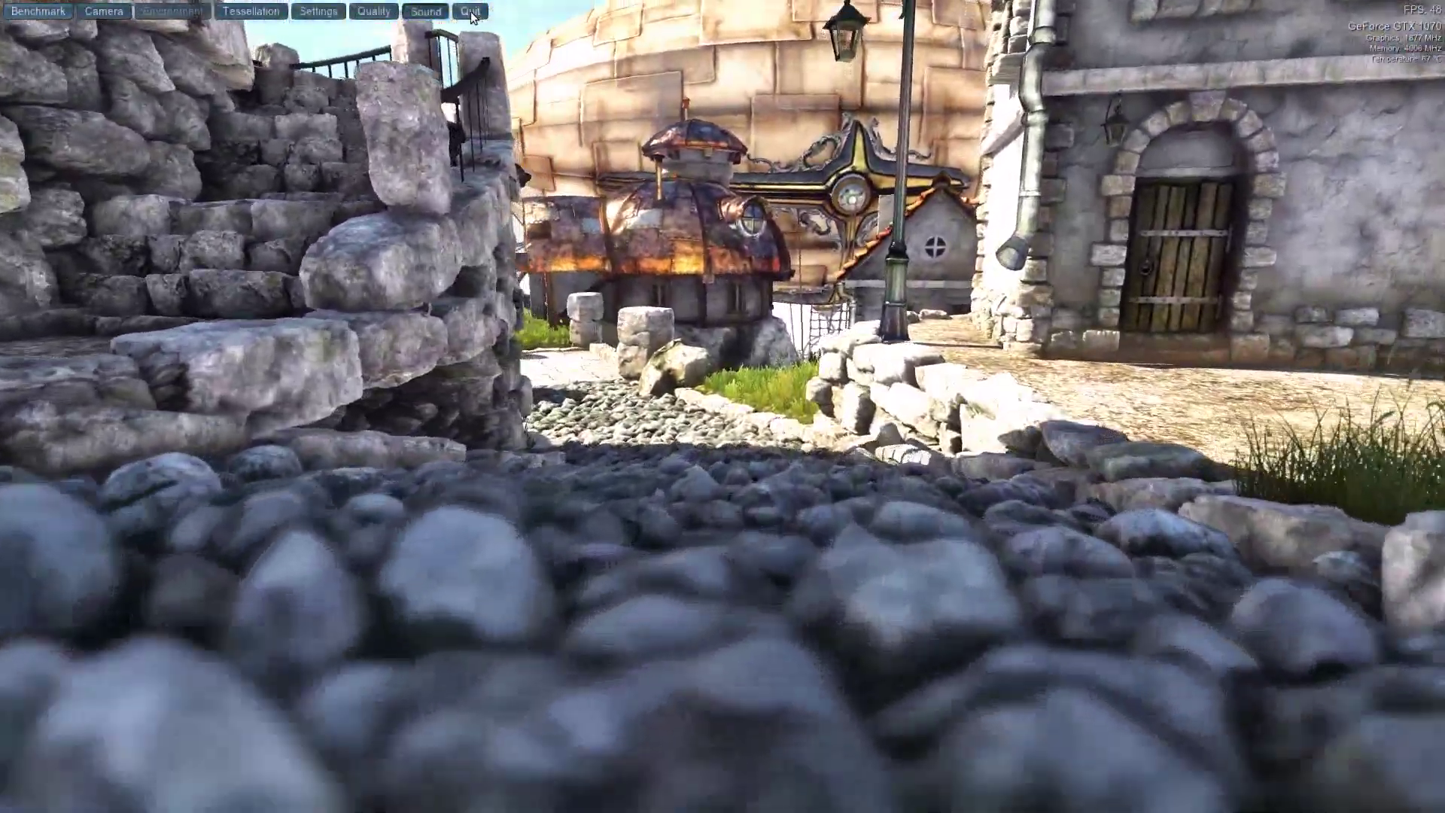
pyautogui.click(471, 11)
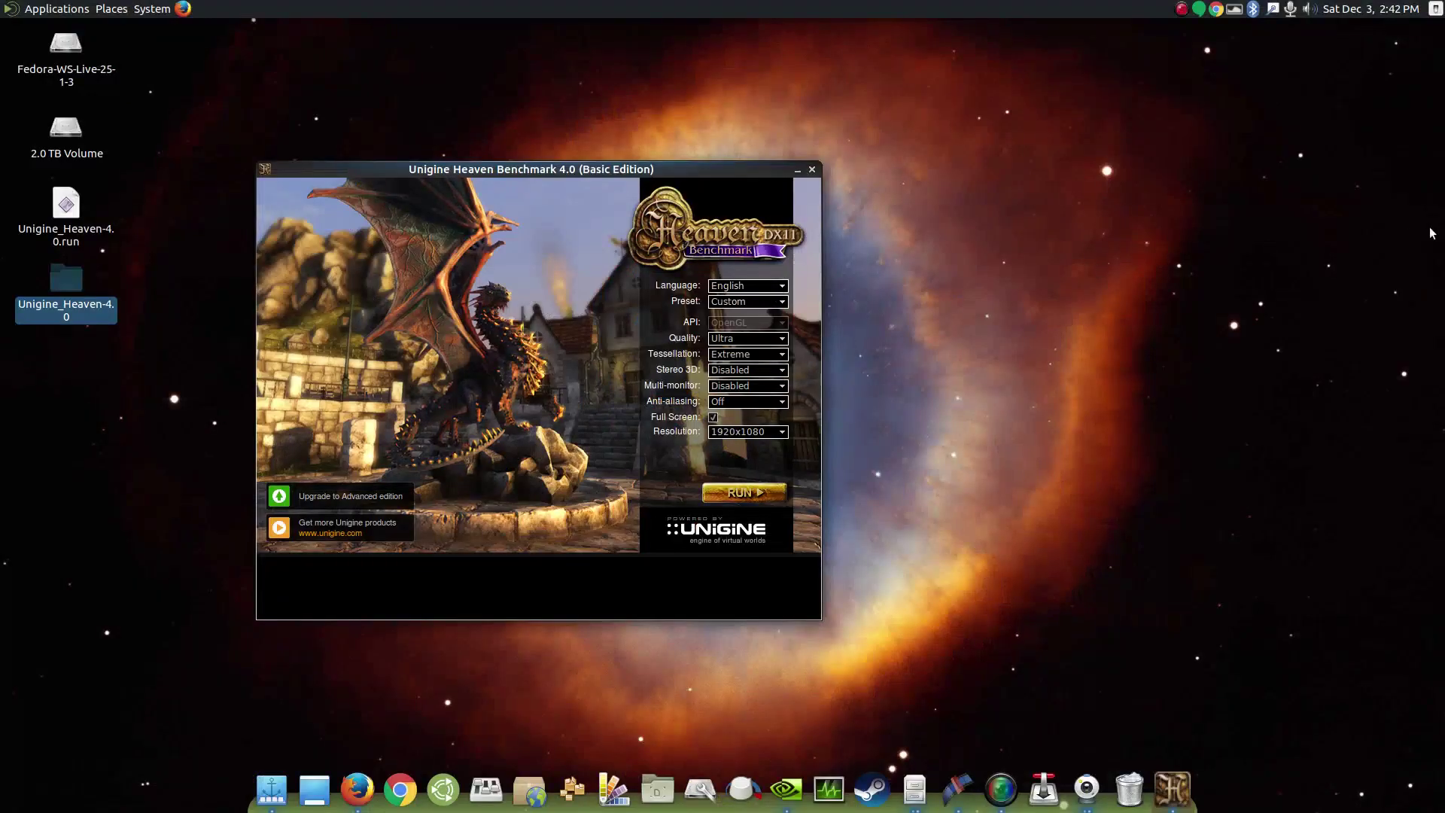
# Center the Heaven launcher on screen and bring the Guvcview webcam preview up front, covering it
pyautogui.moveTo(1295, 256); pyautogui.dragTo(846, 133)
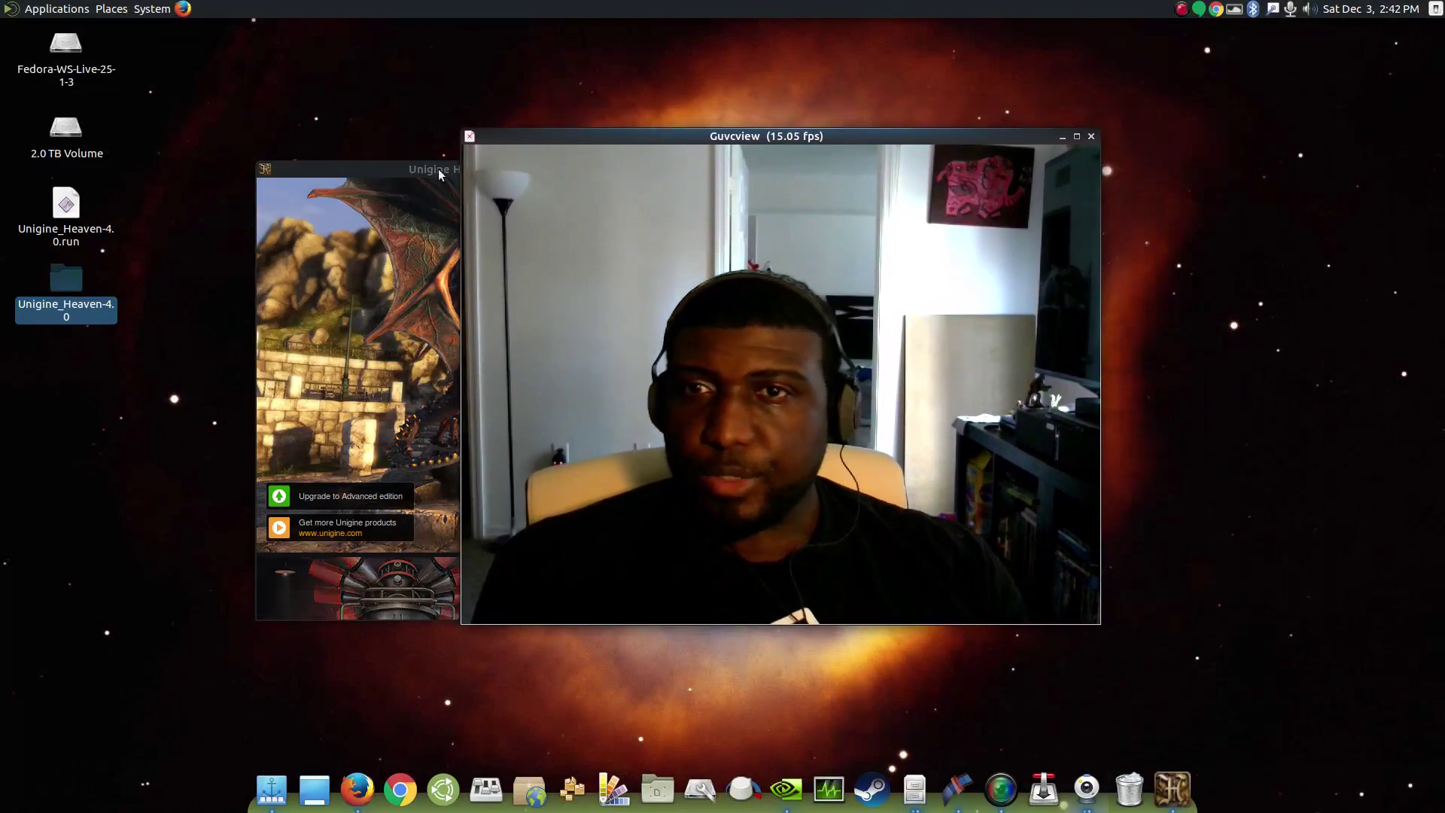
pyautogui.click(409, 167)
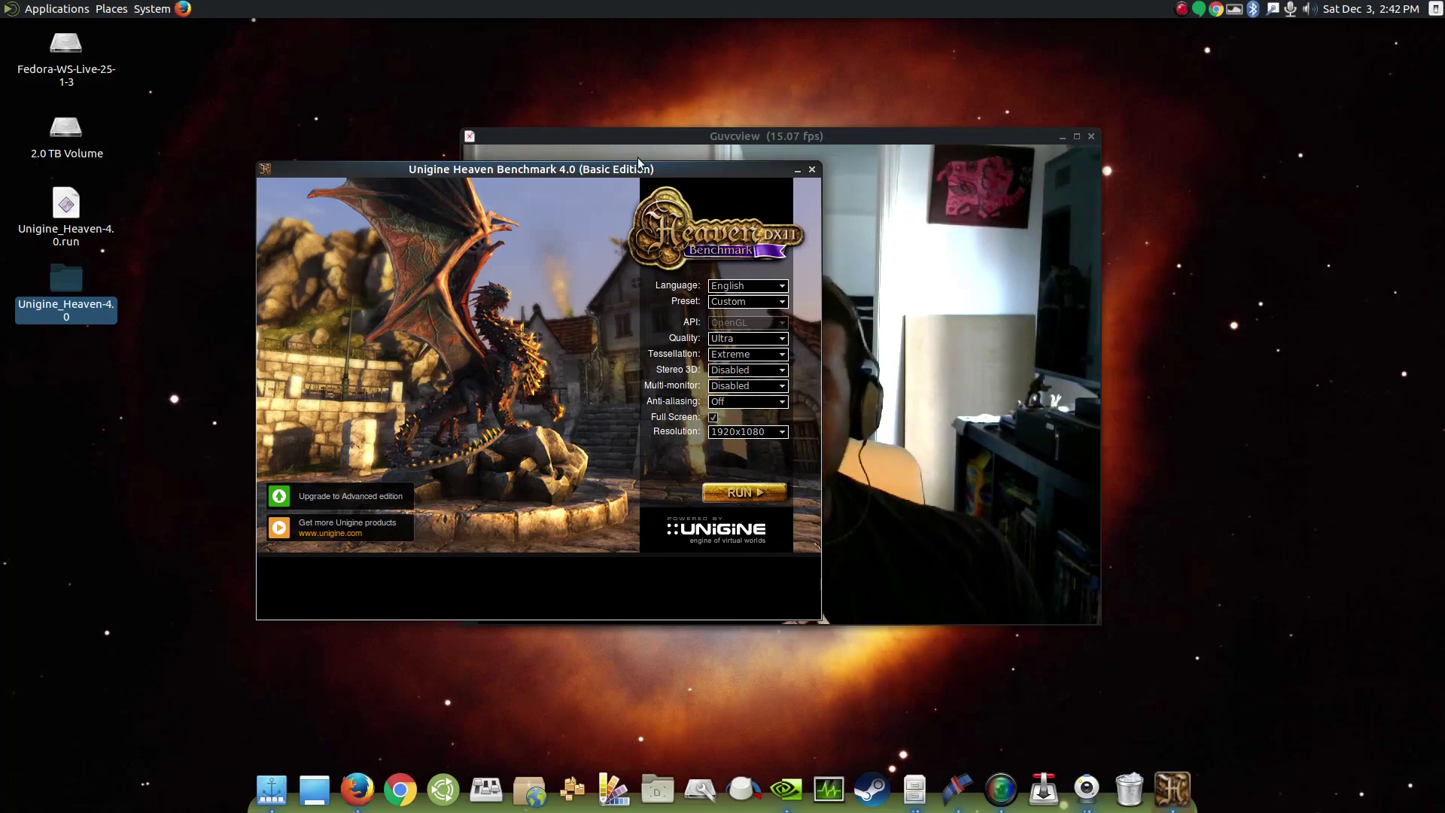
pyautogui.moveTo(367, 169); pyautogui.dragTo(598, 238)
pyautogui.moveTo(896, 136); pyautogui.dragTo(879, 86)
pyautogui.click(869, 637)
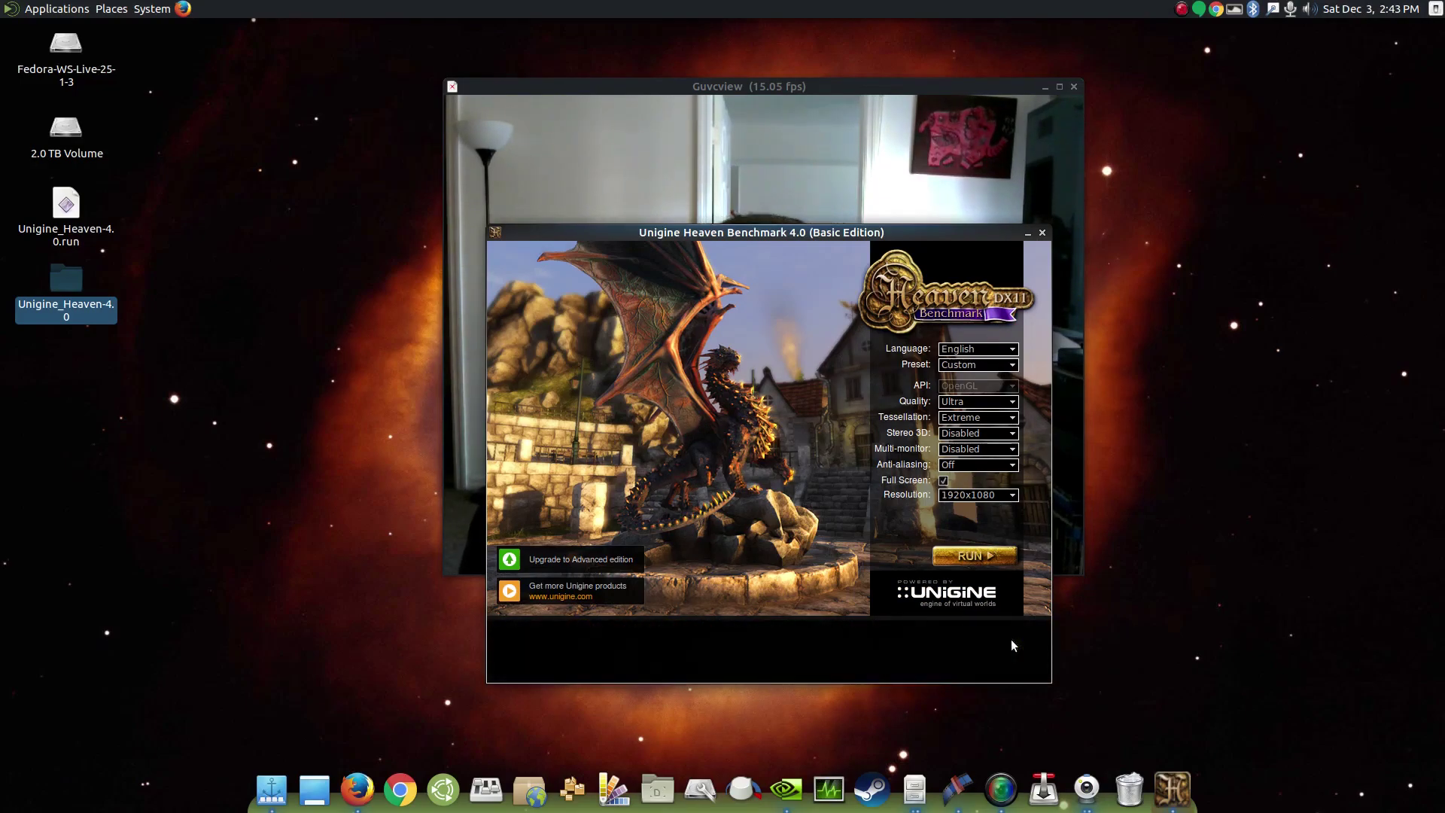
pyautogui.click(894, 88)
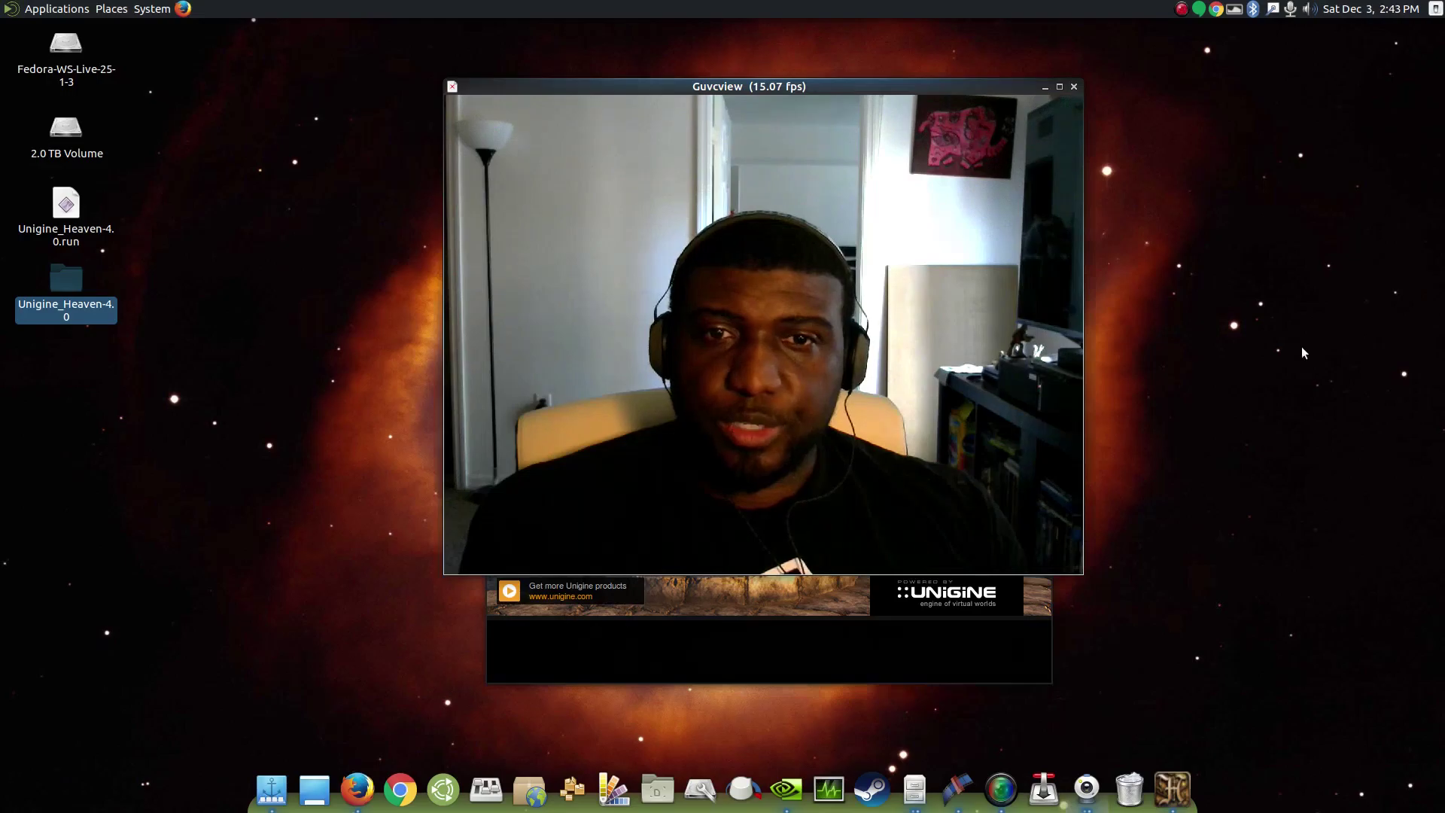